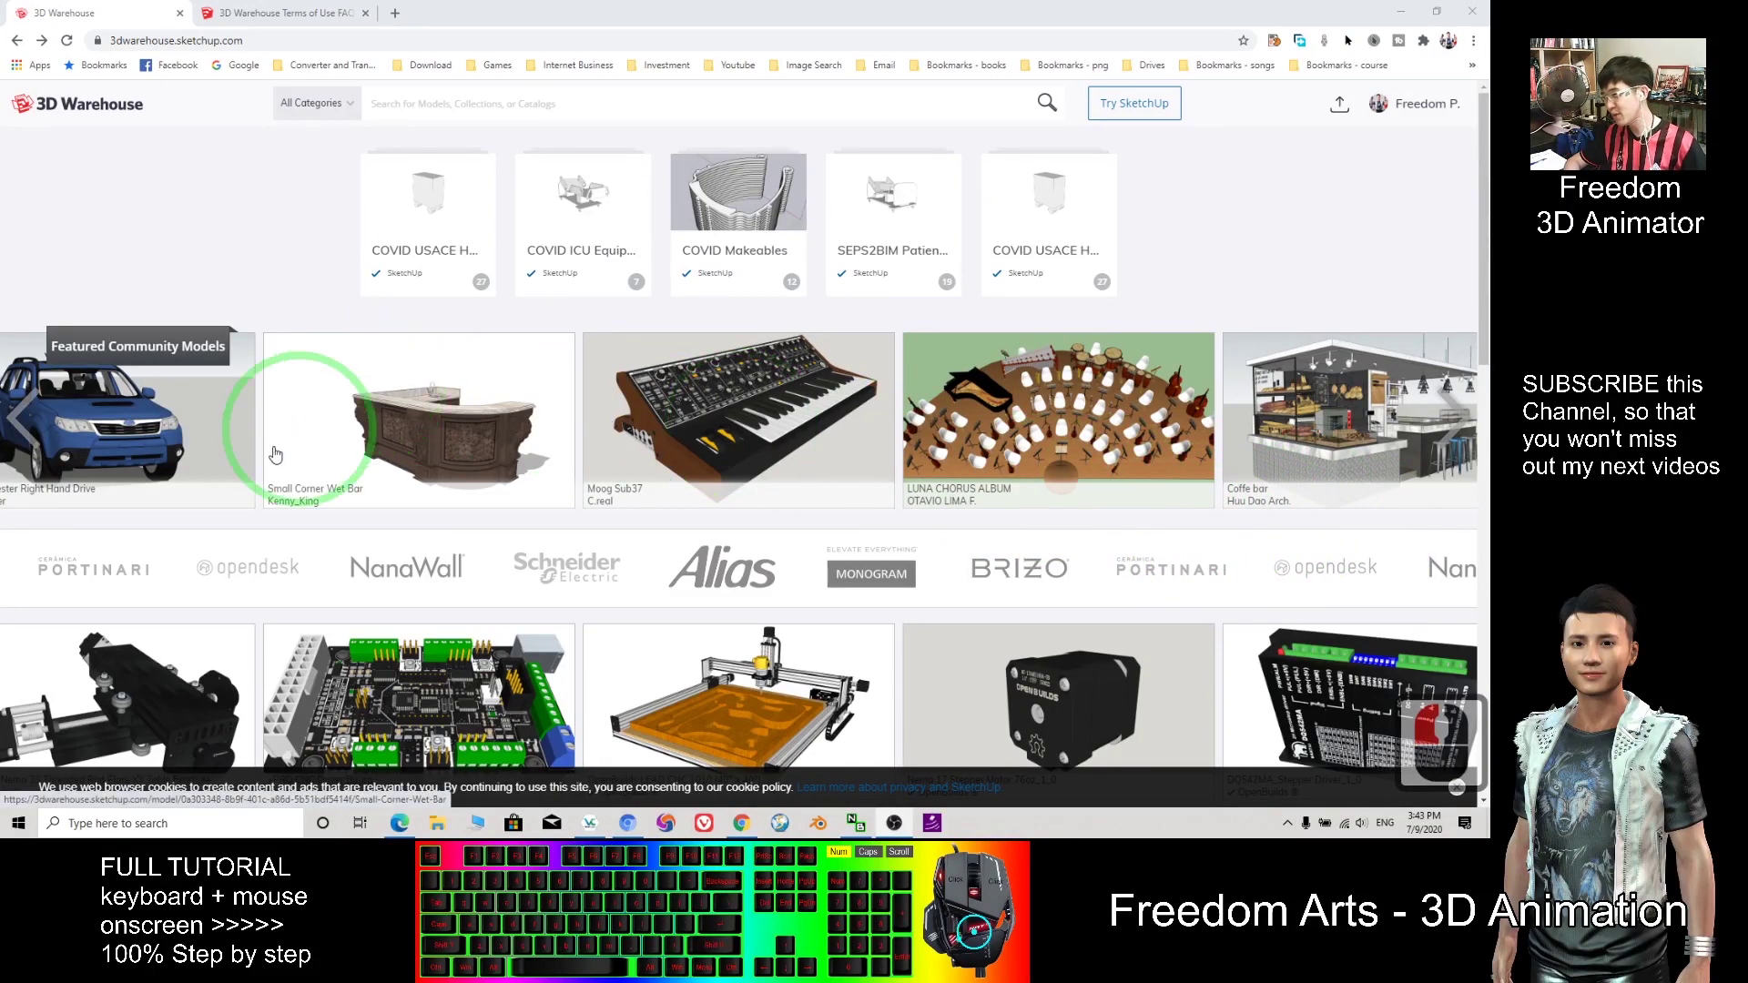
Search 3D Warehouse for 'house' and scroll through the results
{"action": "mouse_move", "coordinate": [823, 11]}
{"action": "left_mouse_down"}
{"action": "mouse_move", "coordinate": [928, 67]}
{"action": "mouse_move", "coordinate": [917, 11]}
{"action": "mouse_move", "coordinate": [842, 2]}
{"action": "left_mouse_up"}
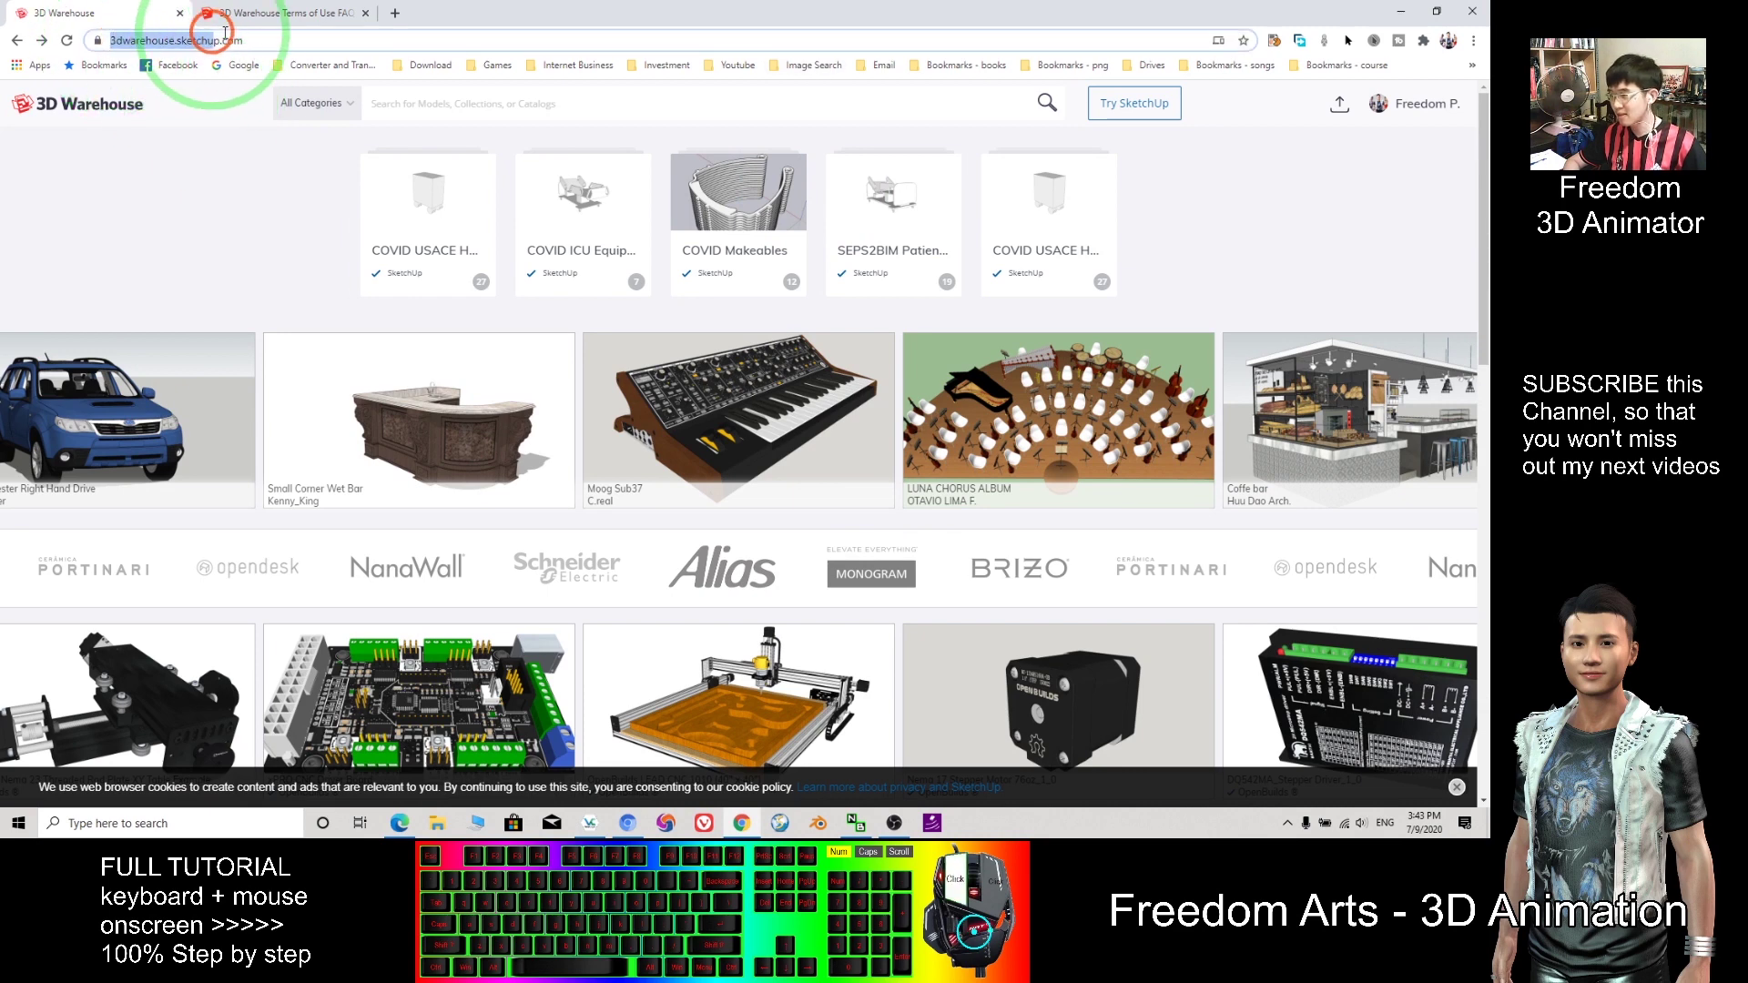
{"action": "left_click", "coordinate": [189, 41]}
{"action": "left_click", "coordinate": [289, 40]}
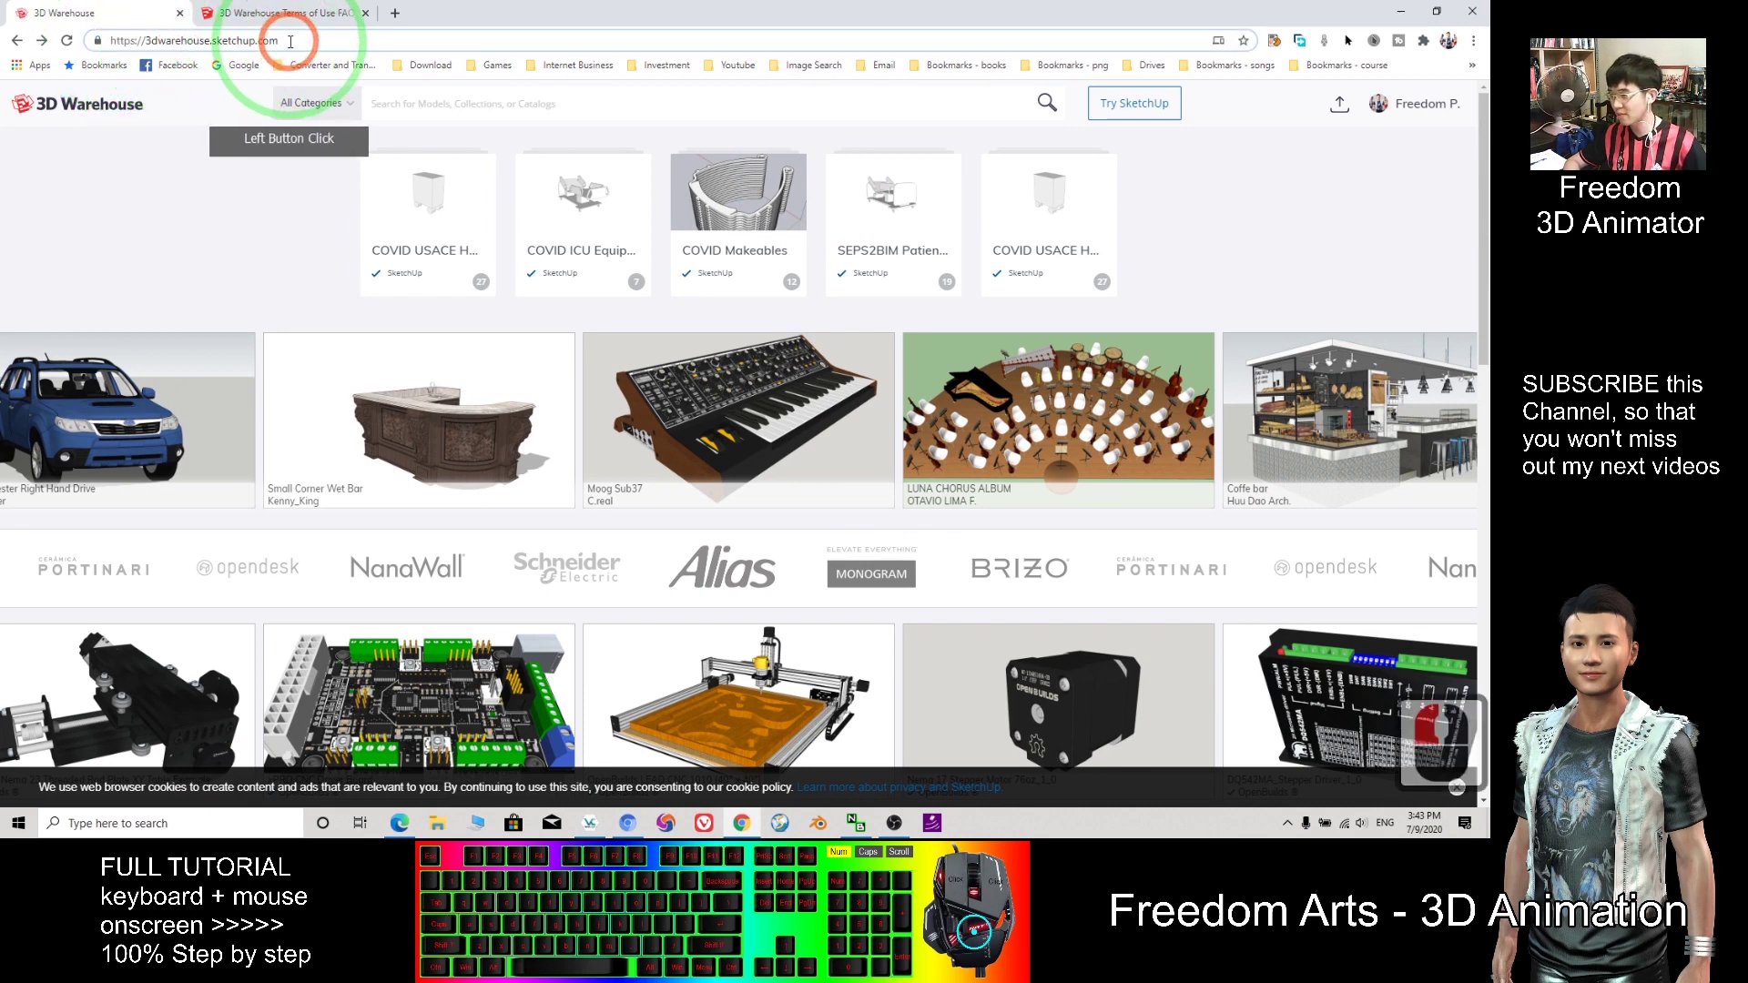
{"action": "left_click", "coordinate": [500, 103]}
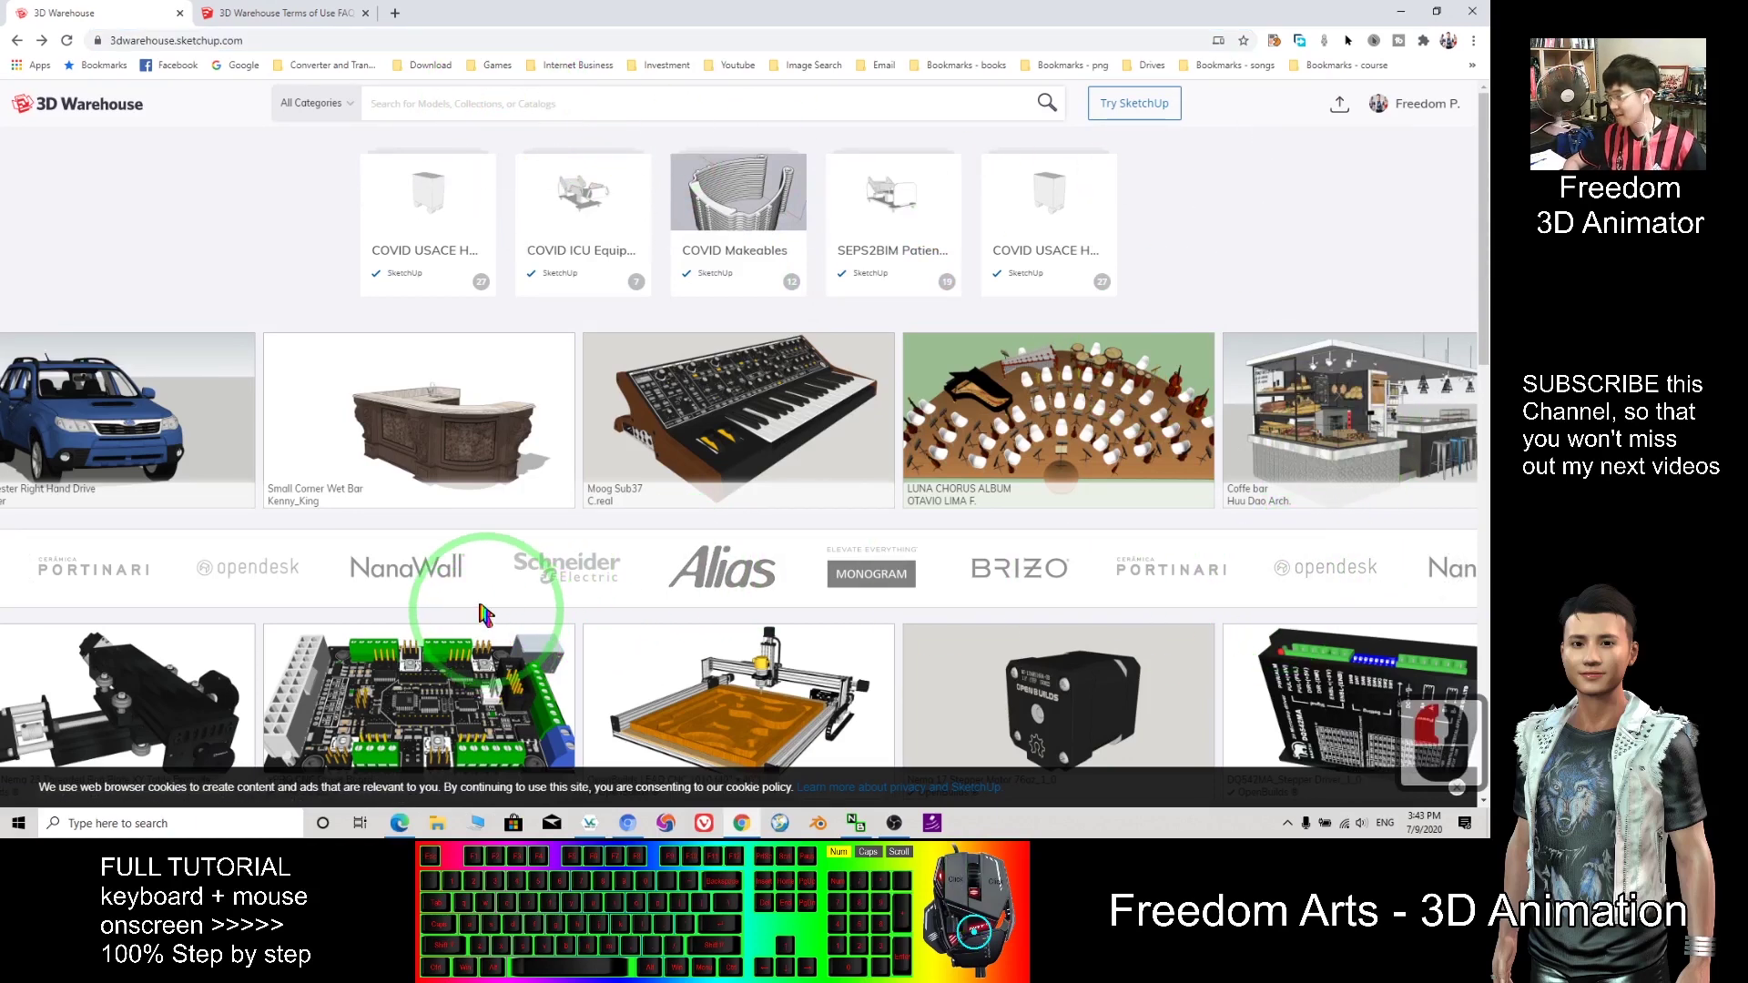
{"action": "left_click", "coordinate": [445, 102]}
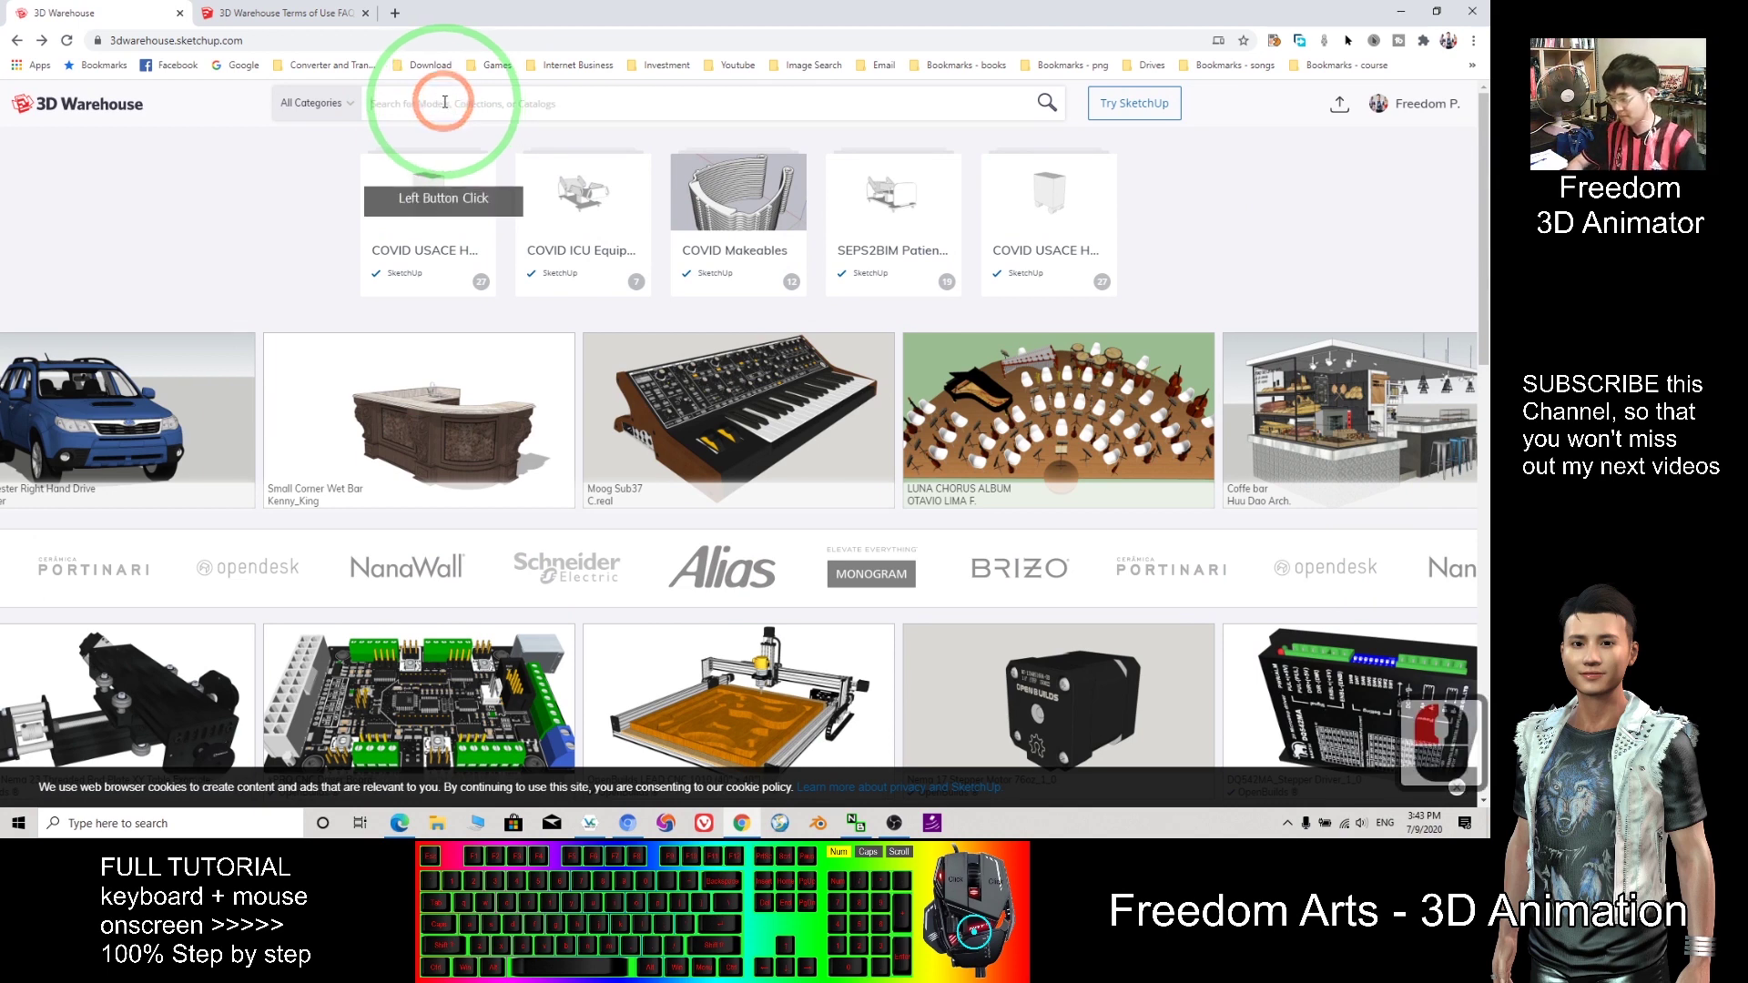
{"action": "type", "text": "house"}
{"action": "key", "text": "Return"}
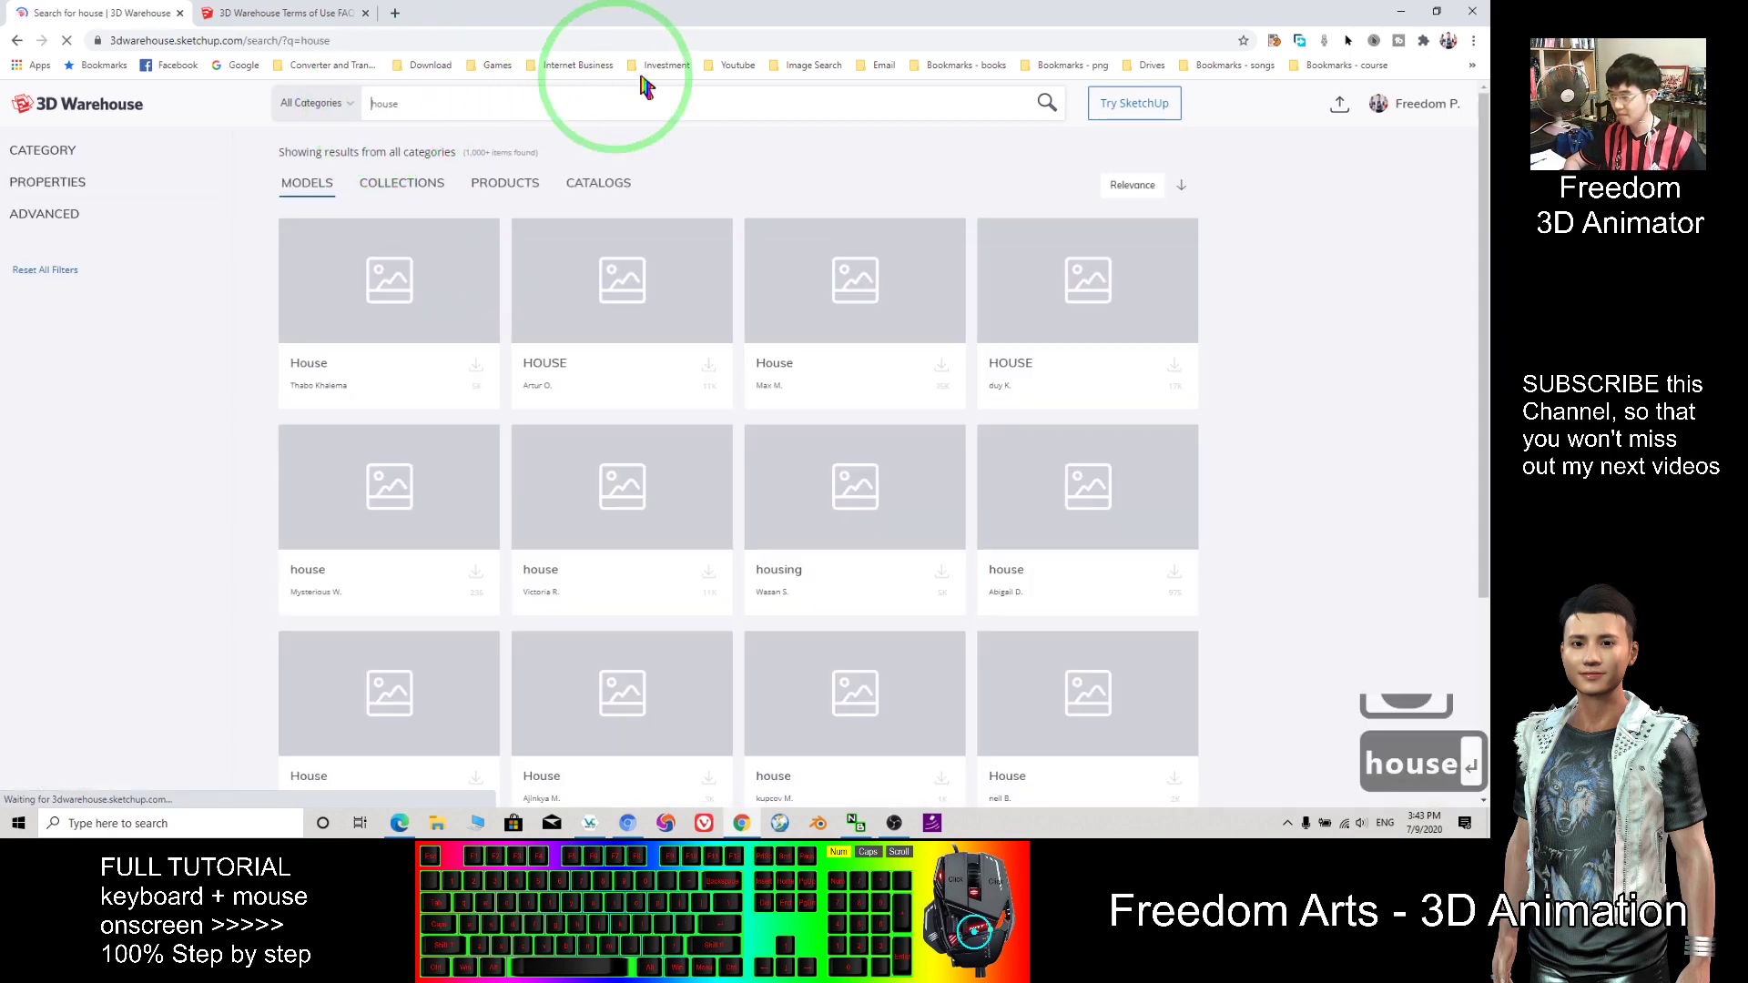
{"action": "scroll", "coordinate": [722, 457], "scroll_direction": "down", "scroll_amount": 6}
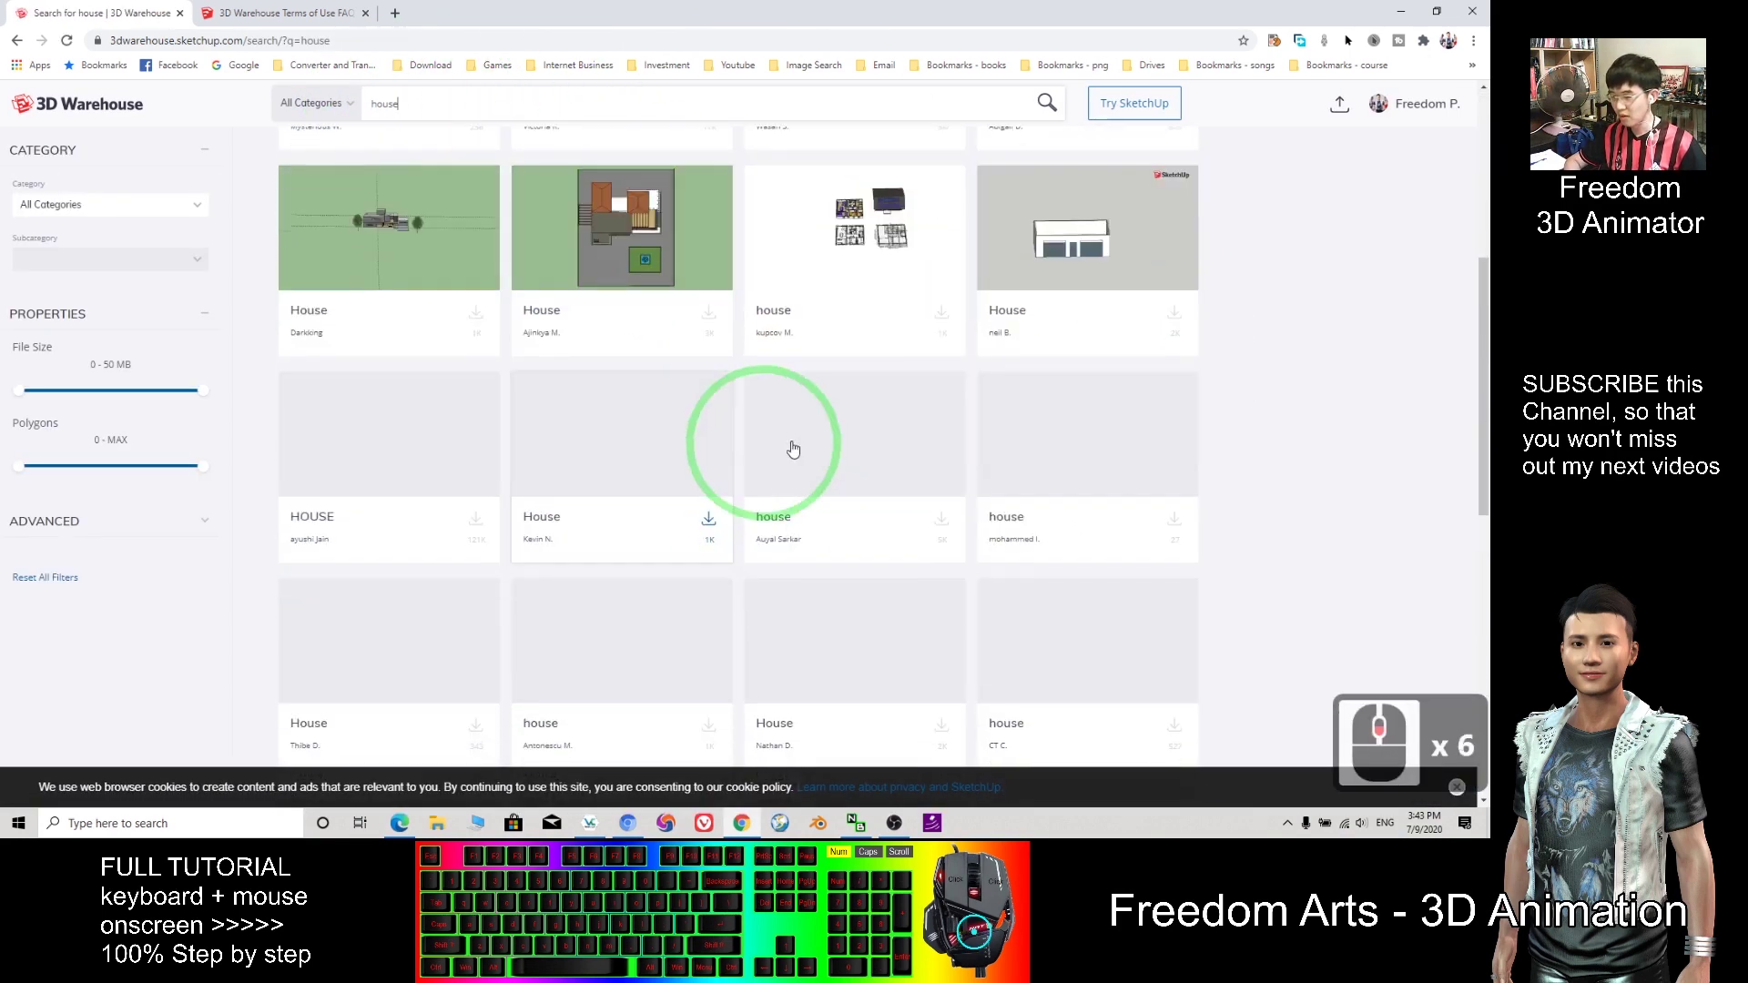
{"action": "scroll", "coordinate": [1054, 346], "scroll_direction": "down", "scroll_amount": 6}
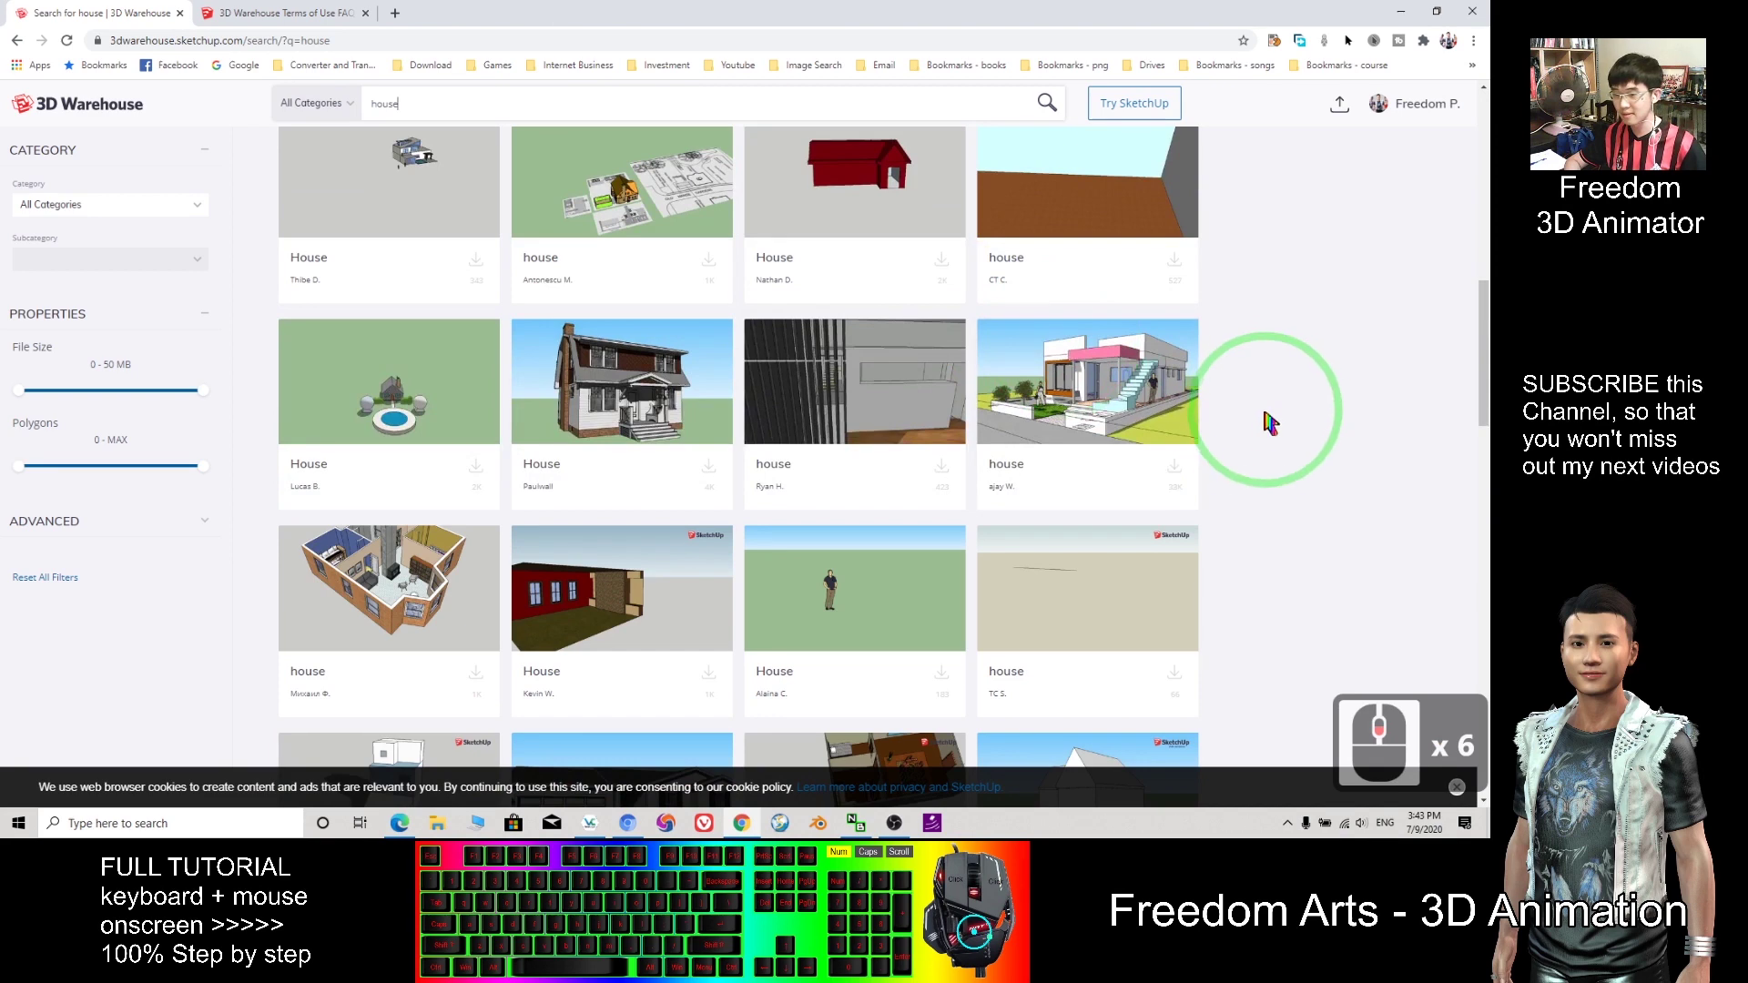
{"action": "scroll", "coordinate": [1073, 428], "scroll_direction": "up", "scroll_amount": 15}
Search for 'animals', then trim the query to 'animal' and browse the results
{"action": "left_click", "coordinate": [574, 119]}
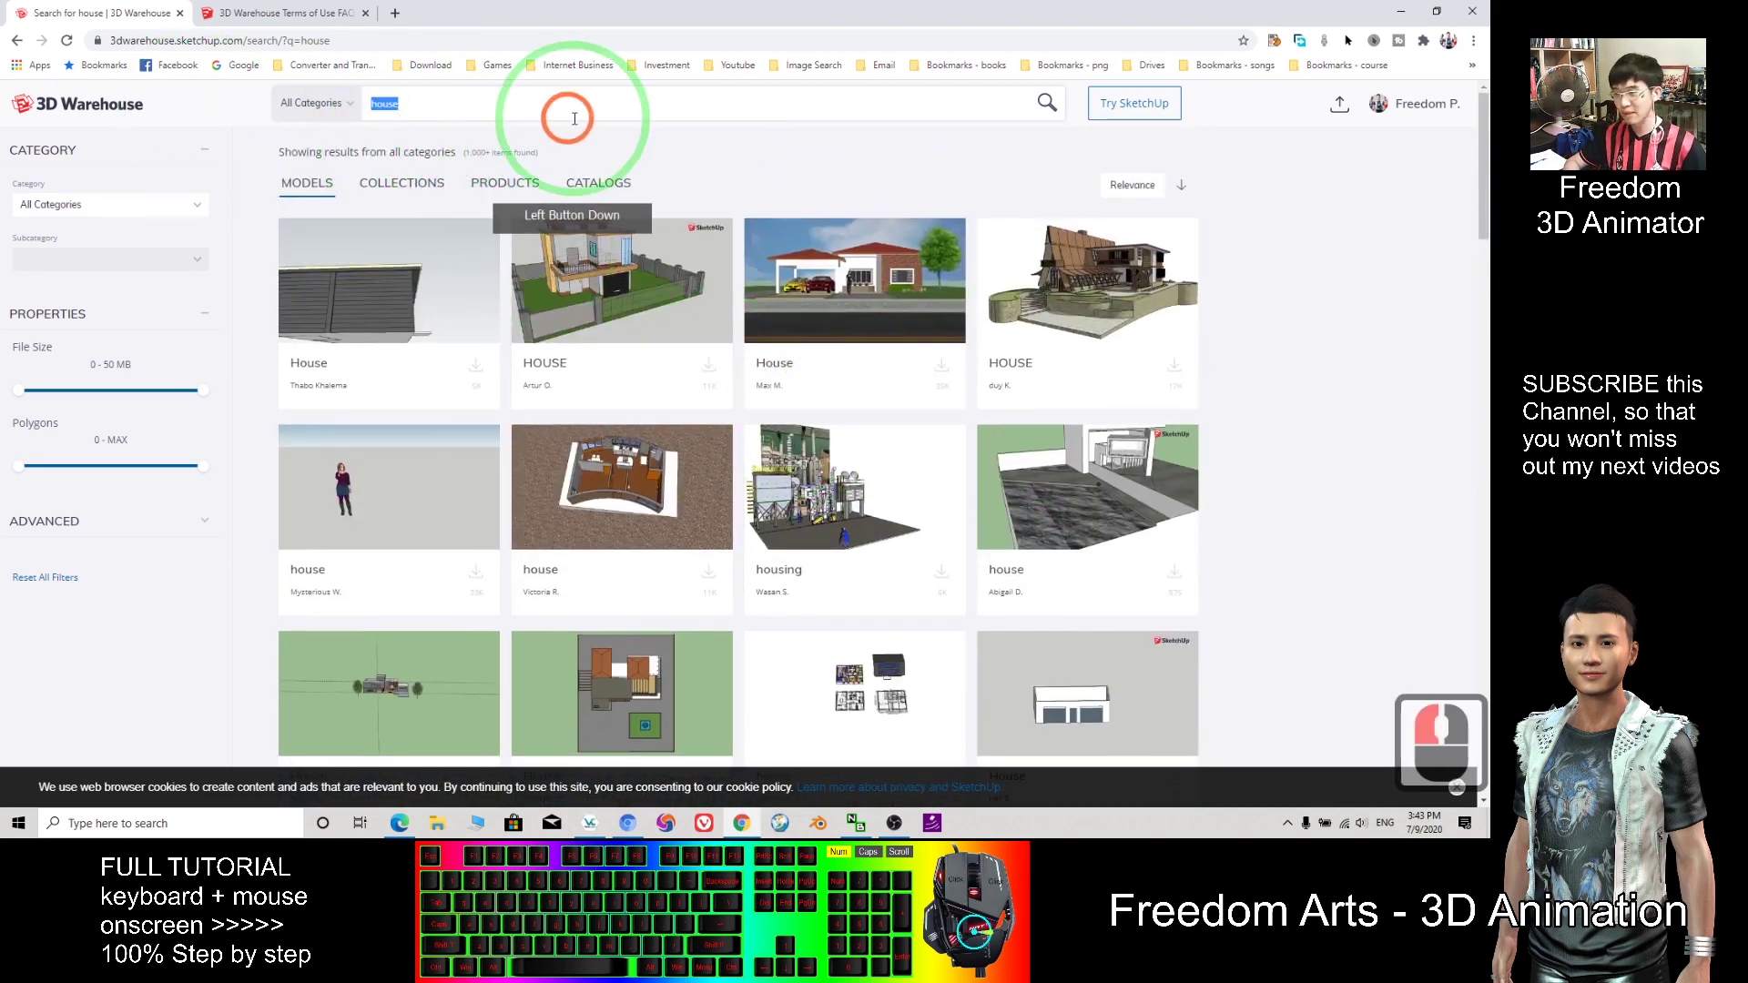
{"action": "type", "text": "animals"}
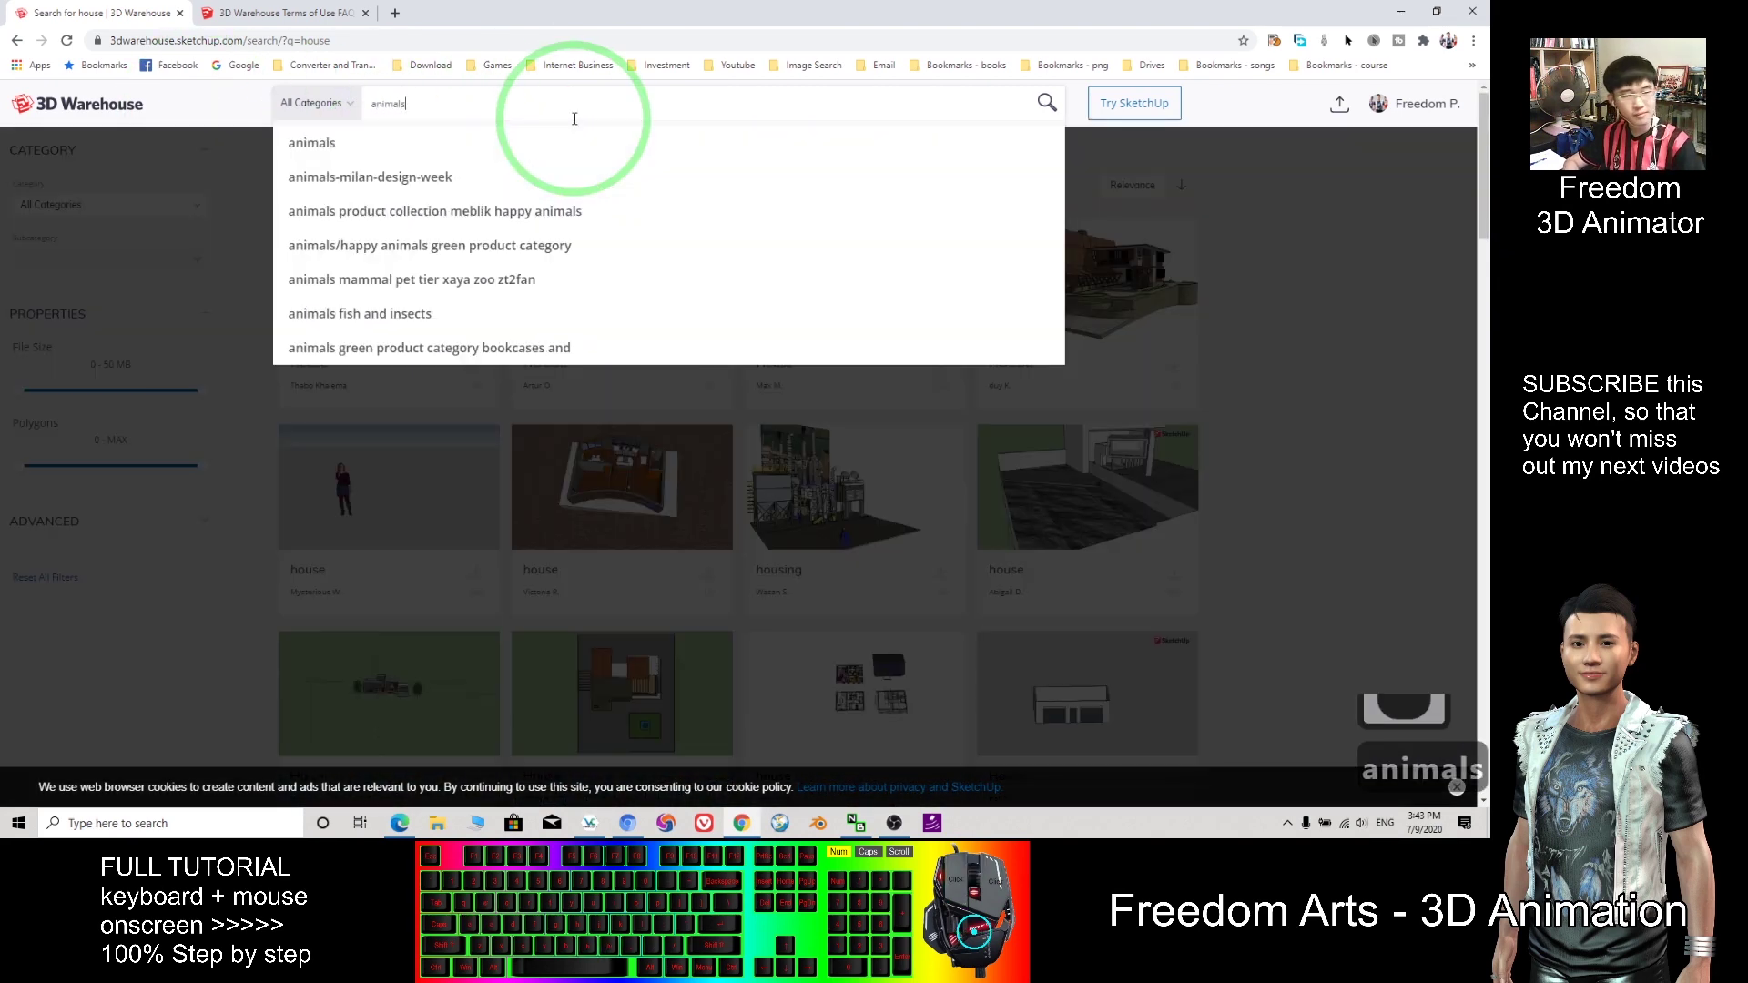
{"action": "key", "text": "Return"}
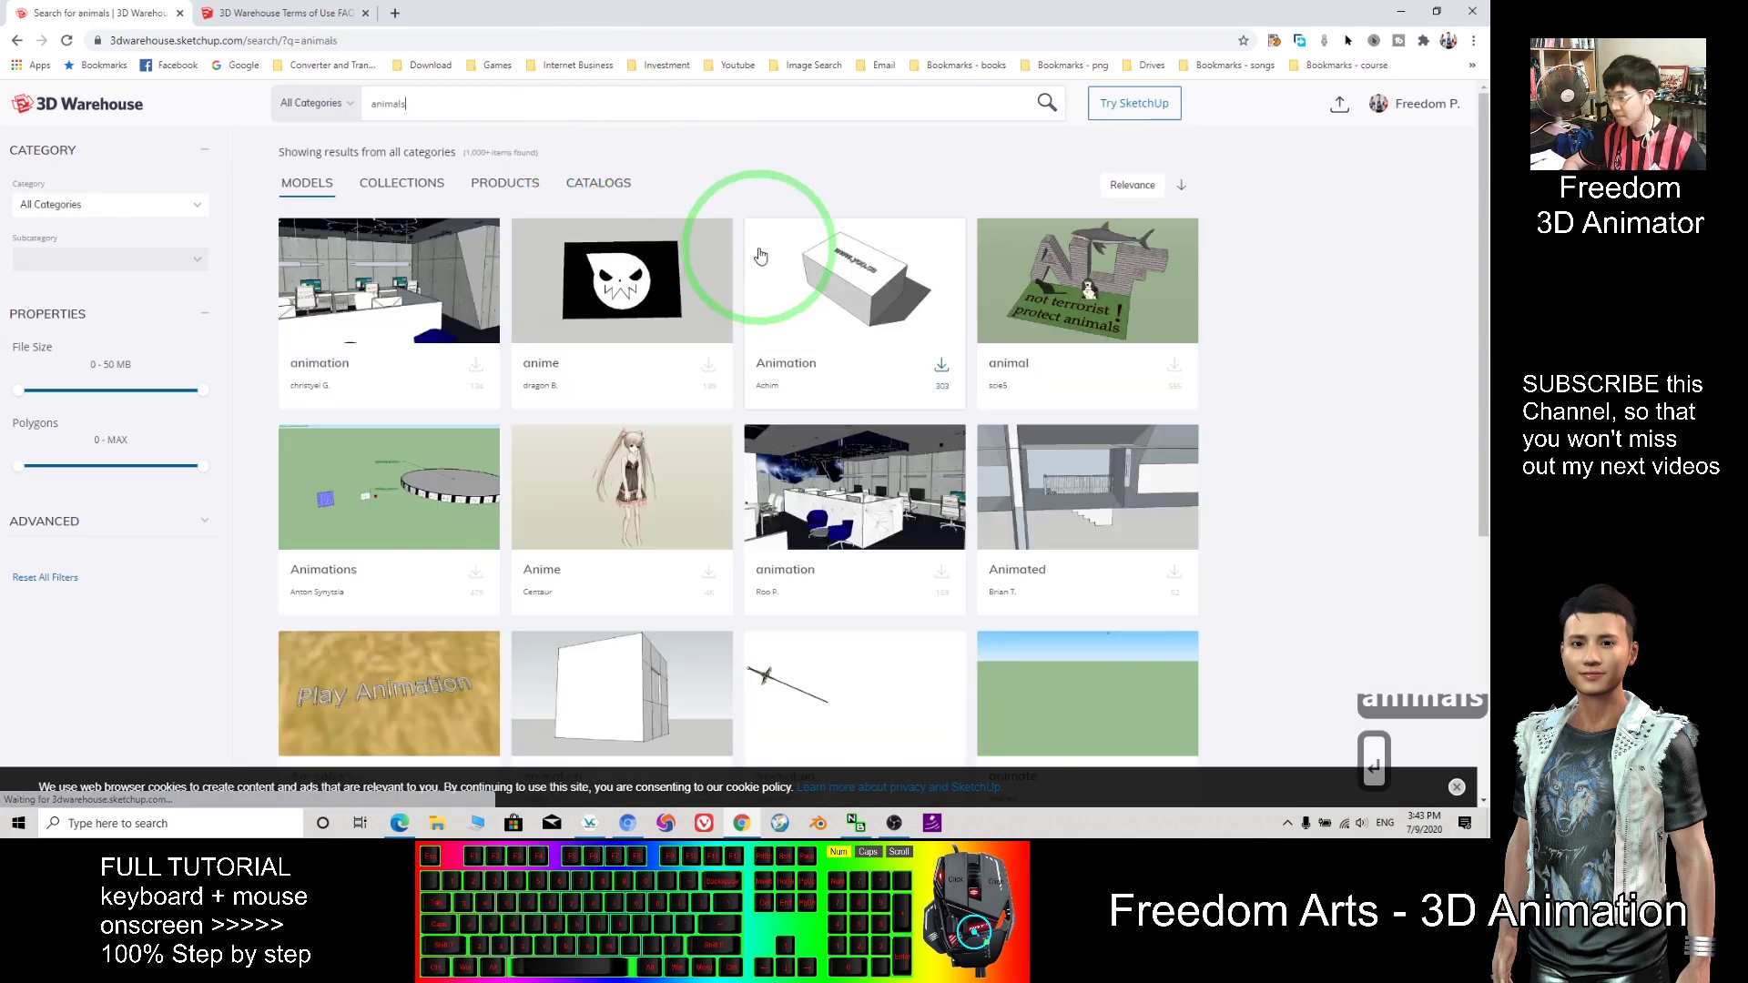
{"action": "scroll", "coordinate": [752, 288], "scroll_direction": "down", "scroll_amount": 5}
{"action": "scroll", "coordinate": [752, 287], "scroll_direction": "up", "scroll_amount": 5}
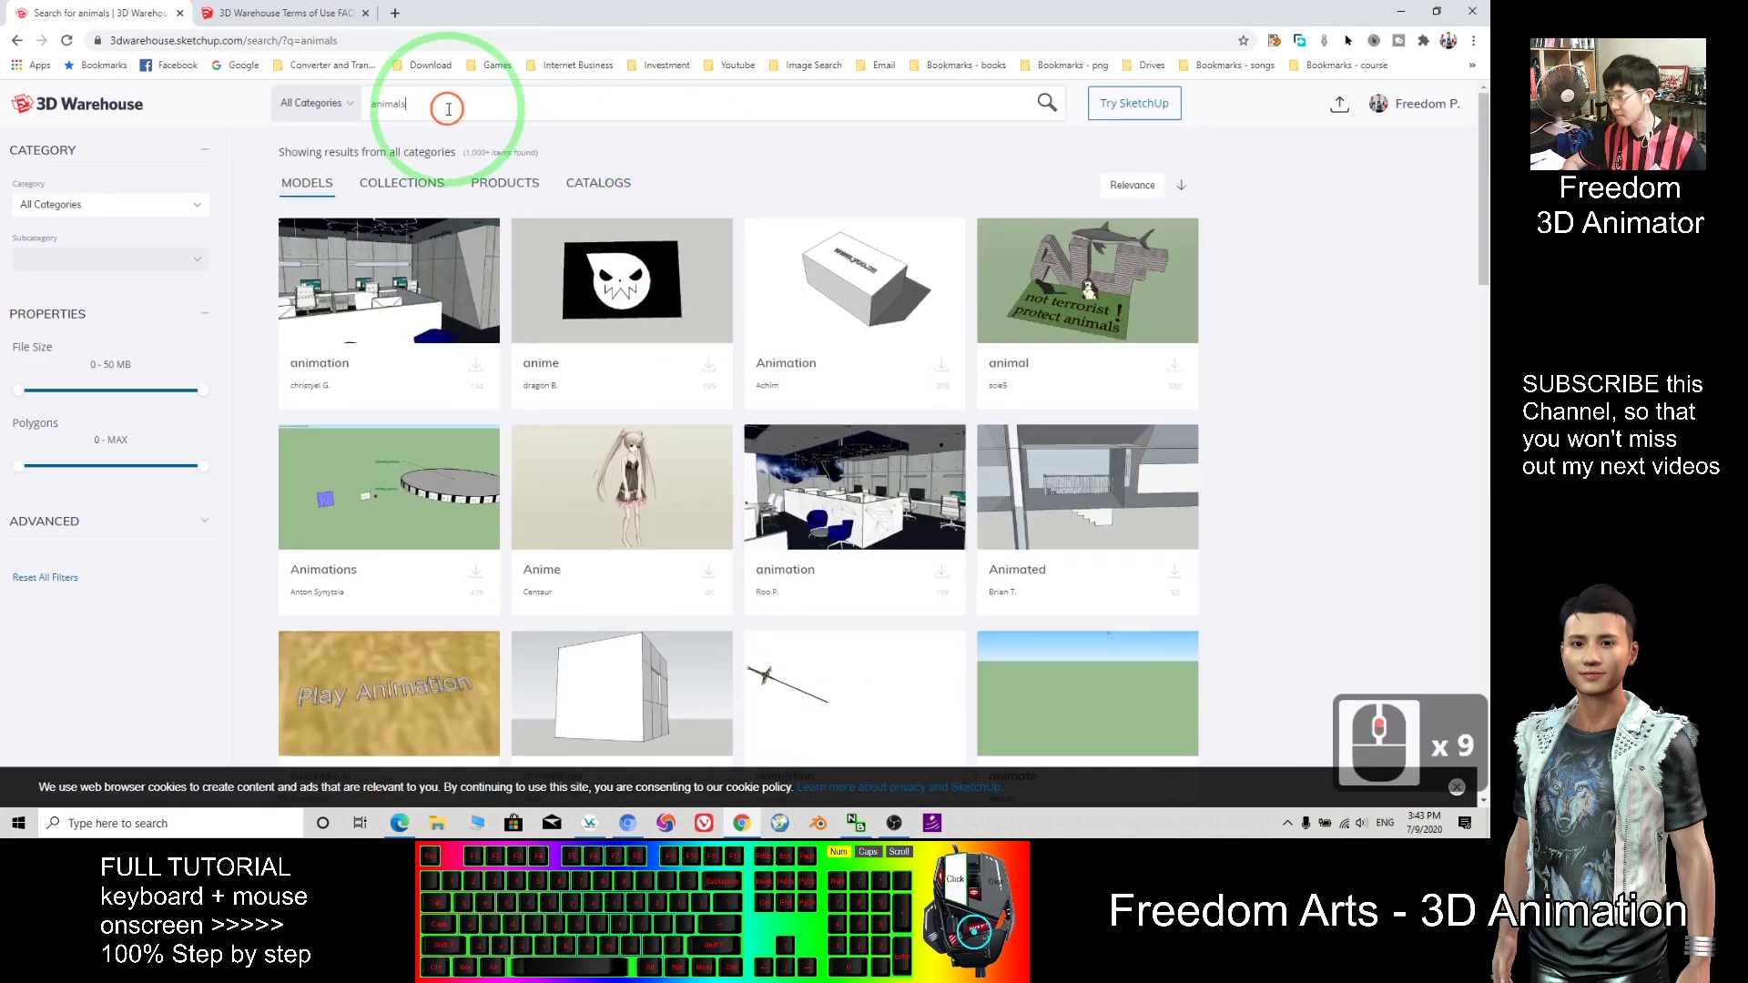
{"action": "key", "text": "BackSpace"}
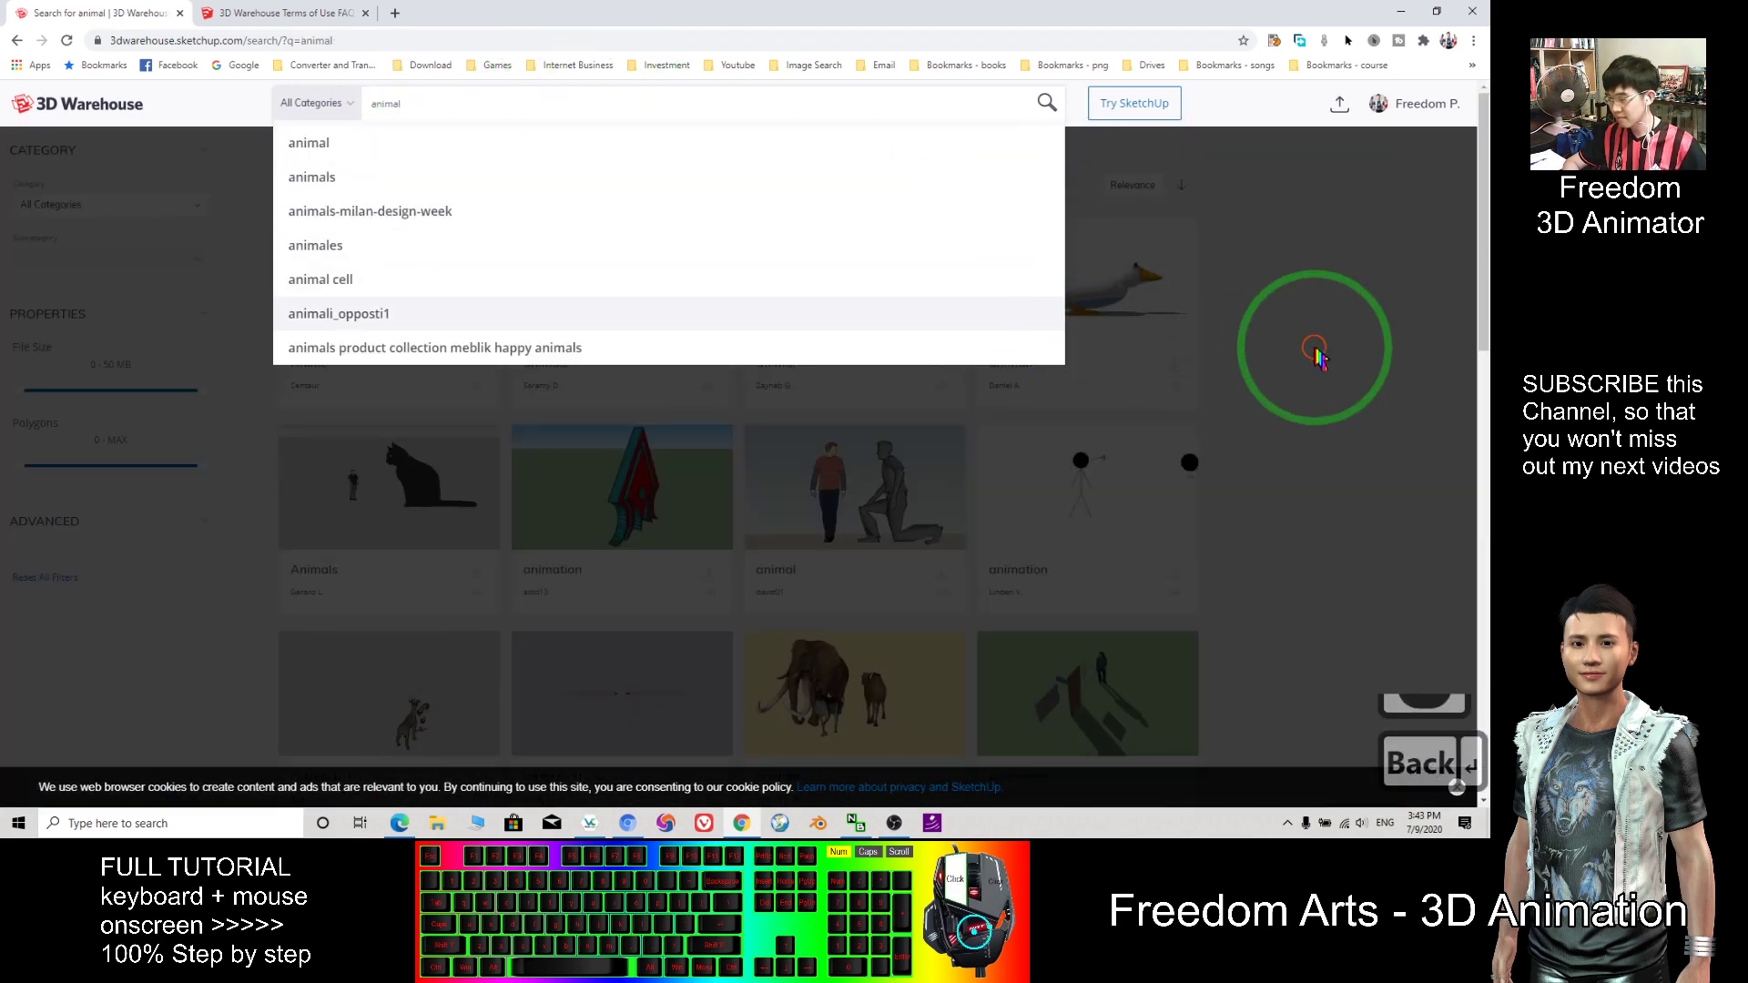
{"action": "left_click", "coordinate": [1318, 354]}
{"action": "scroll", "coordinate": [1339, 383], "scroll_direction": "down", "scroll_amount": 12}
{"action": "scroll", "coordinate": [1002, 373], "scroll_direction": "up", "scroll_amount": 10}
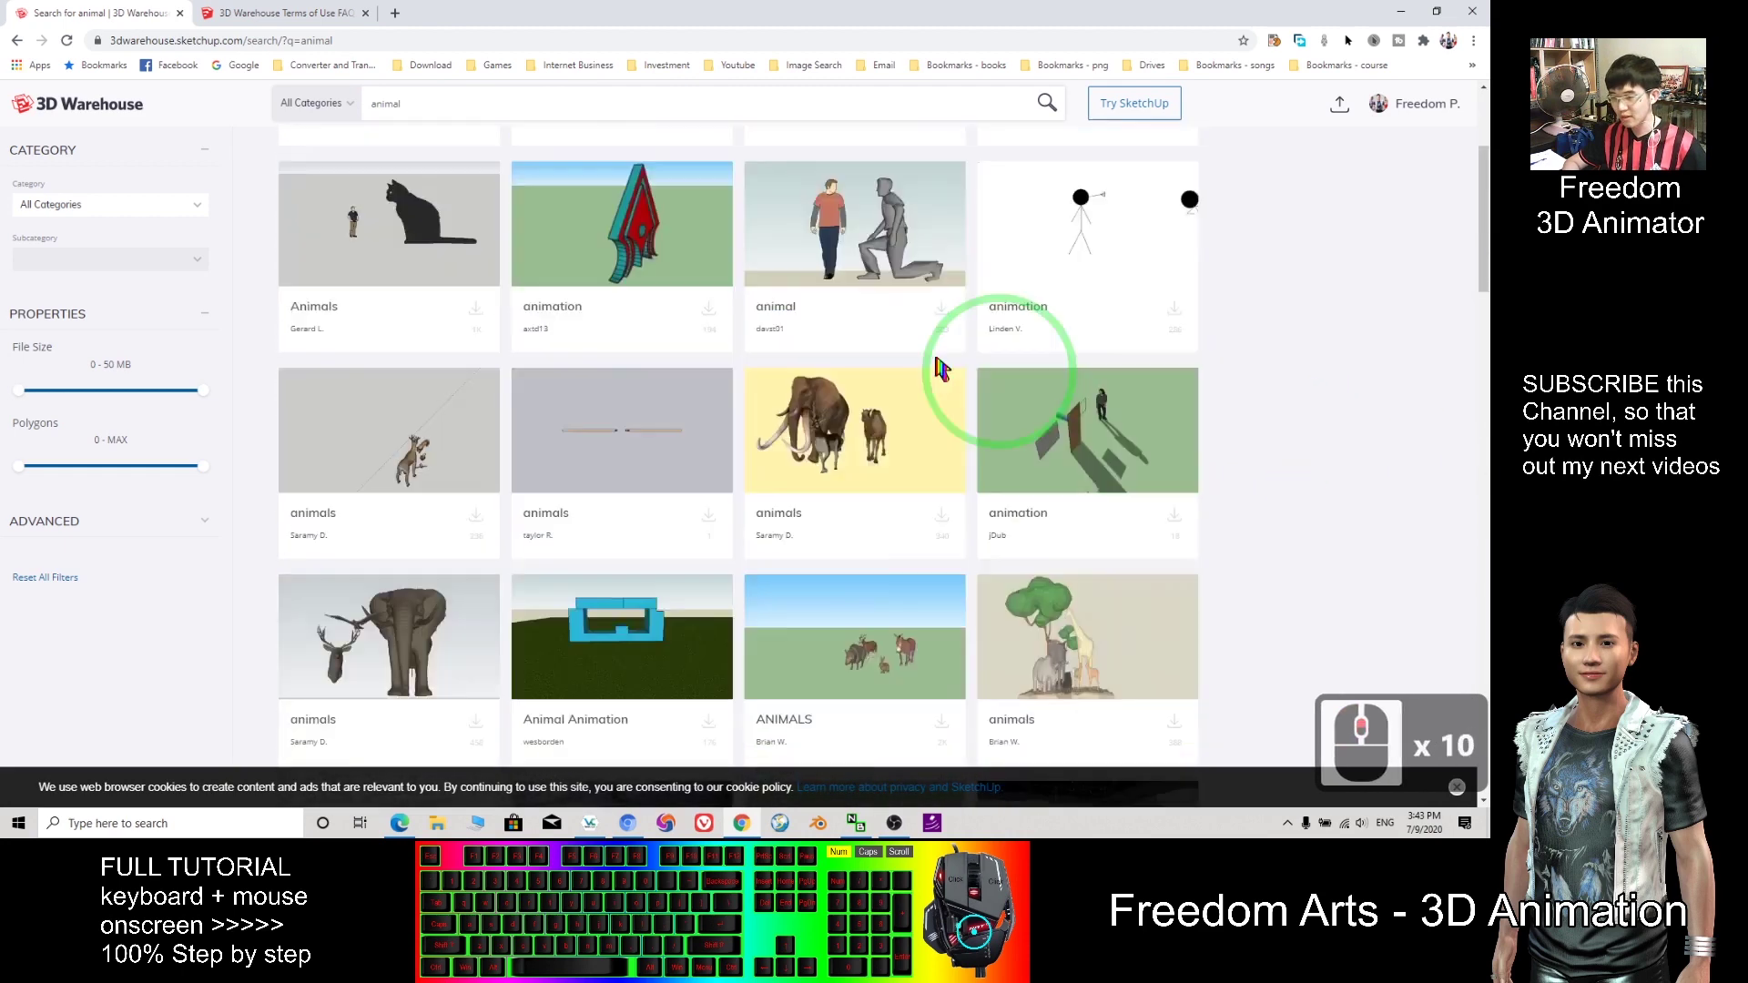
{"action": "scroll", "coordinate": [940, 368], "scroll_direction": "up", "scroll_amount": 8}
Search for 'tiger' and scroll through the tiger model results
{"action": "left_click_drag", "start_coordinate": [414, 105], "coordinate": [227, 117]}
{"action": "type", "text": "tiger"}
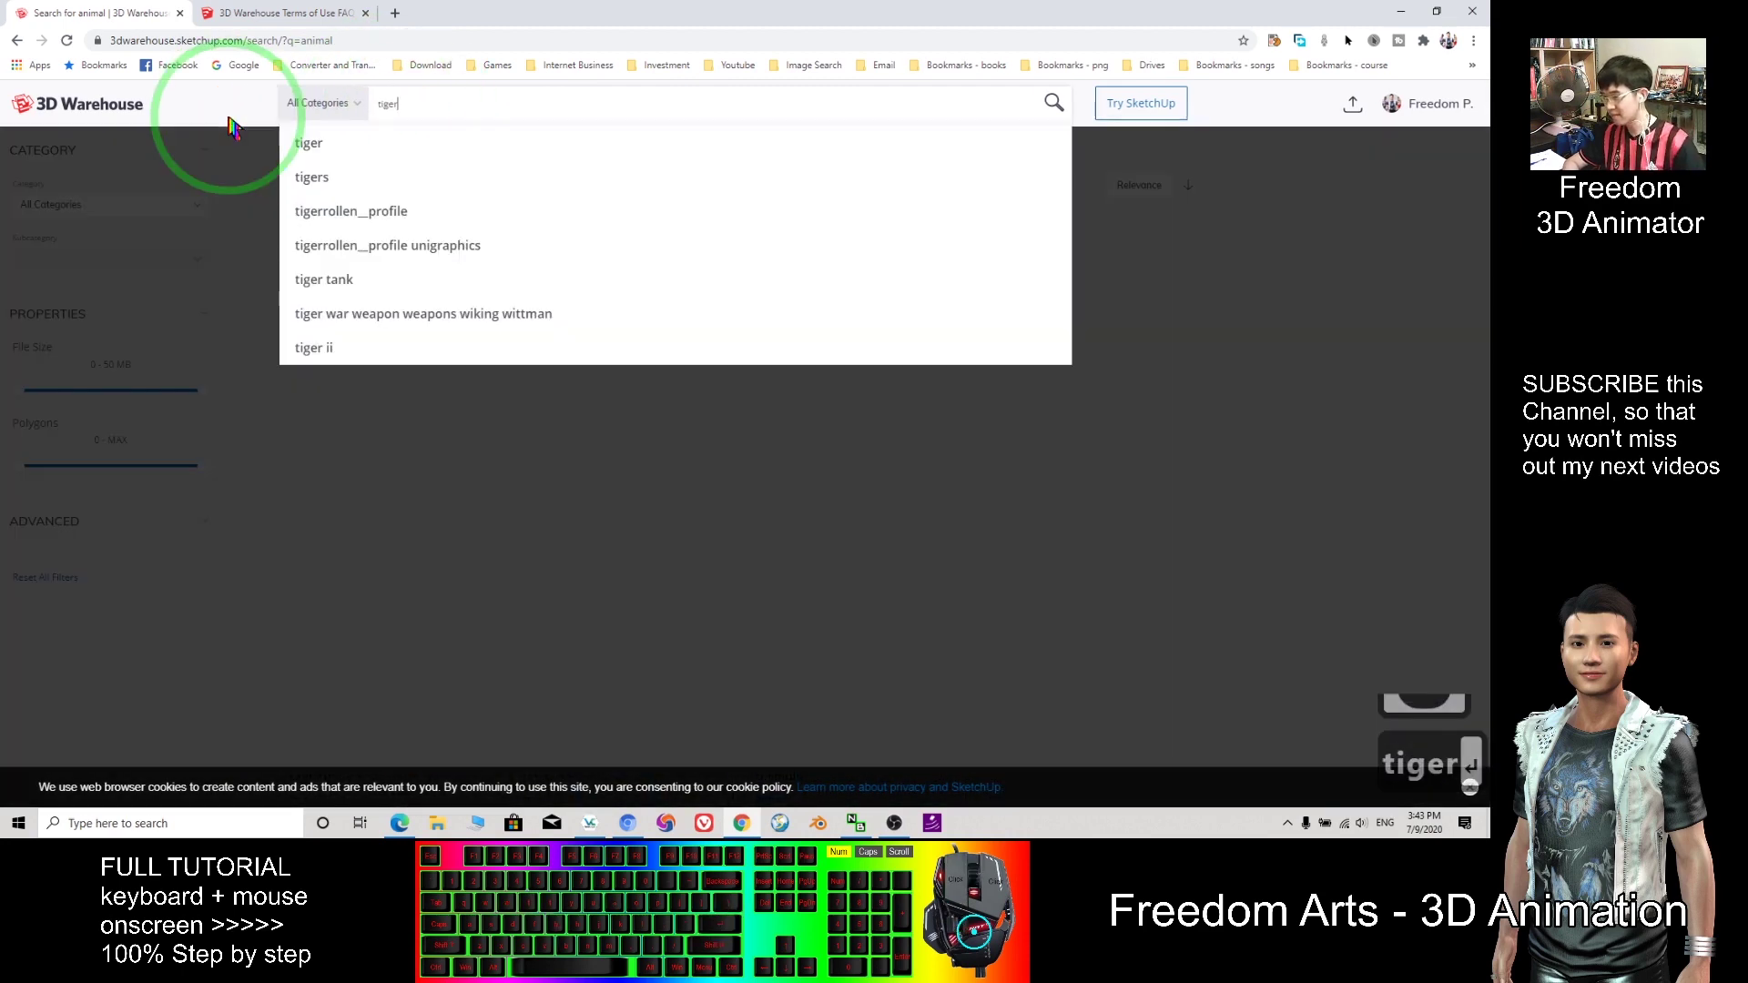
{"action": "key", "text": "Return"}
{"action": "left_click", "coordinate": [1373, 462]}
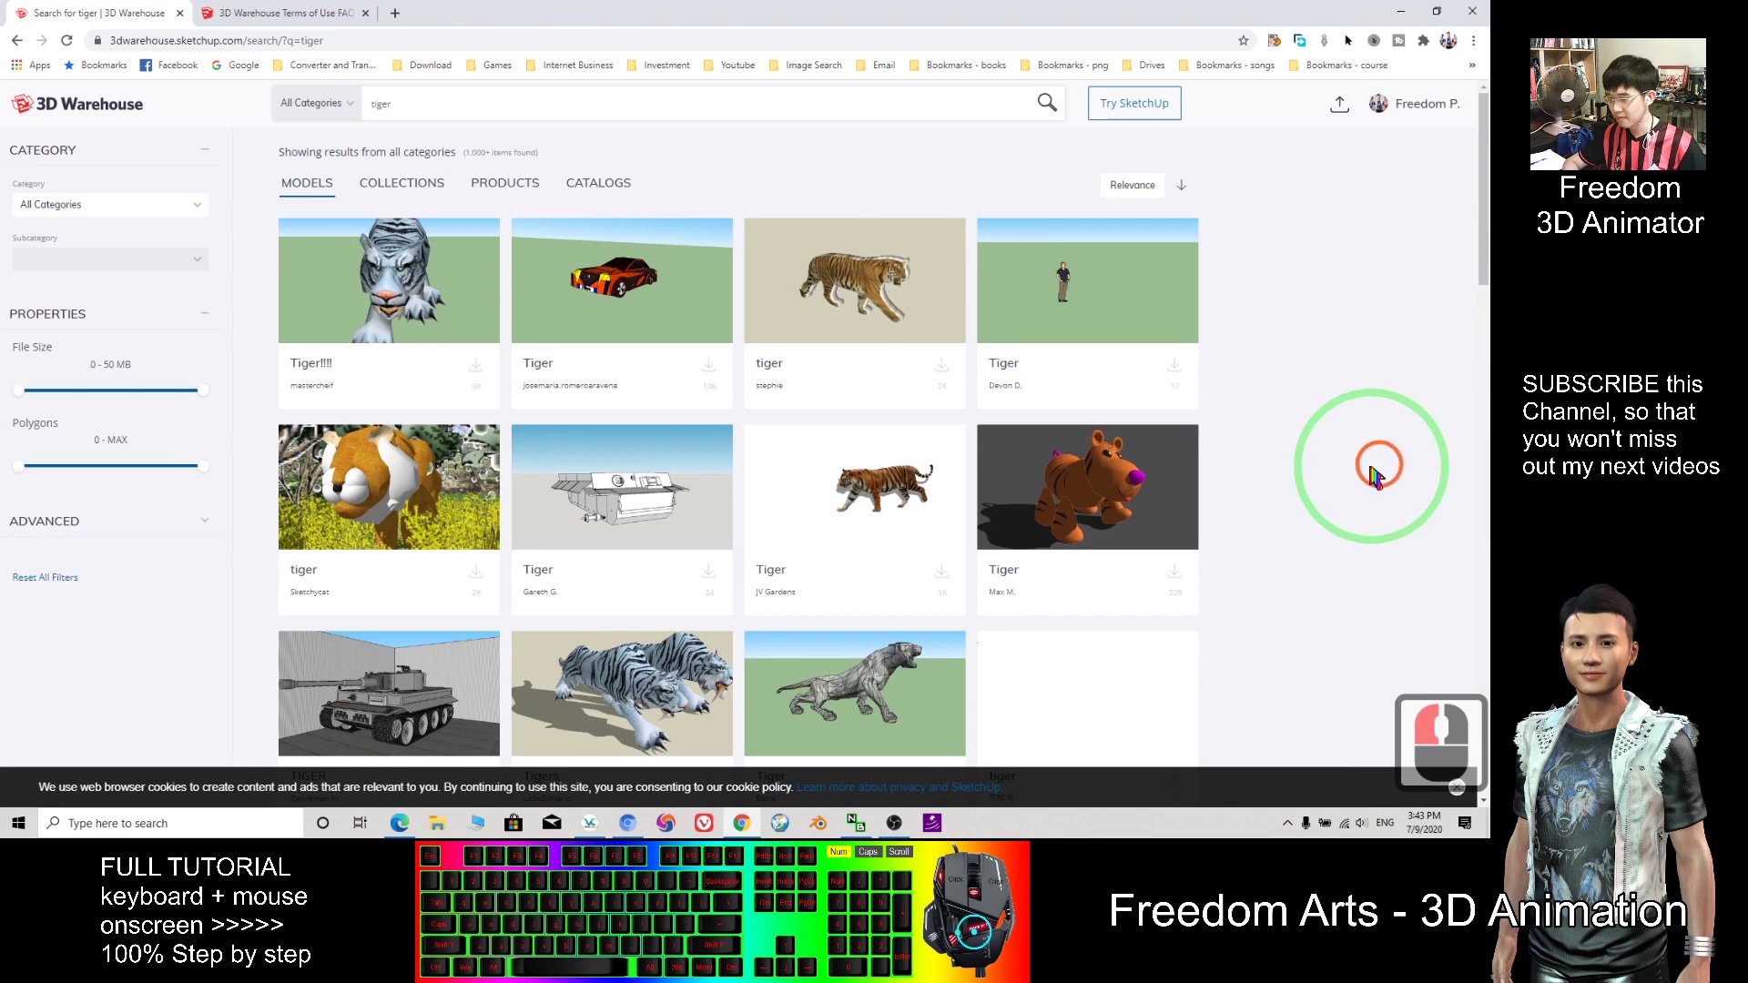
{"action": "scroll", "coordinate": [1357, 468], "scroll_direction": "down", "scroll_amount": 8}
{"action": "scroll", "coordinate": [652, 285], "scroll_direction": "down", "scroll_amount": 3}
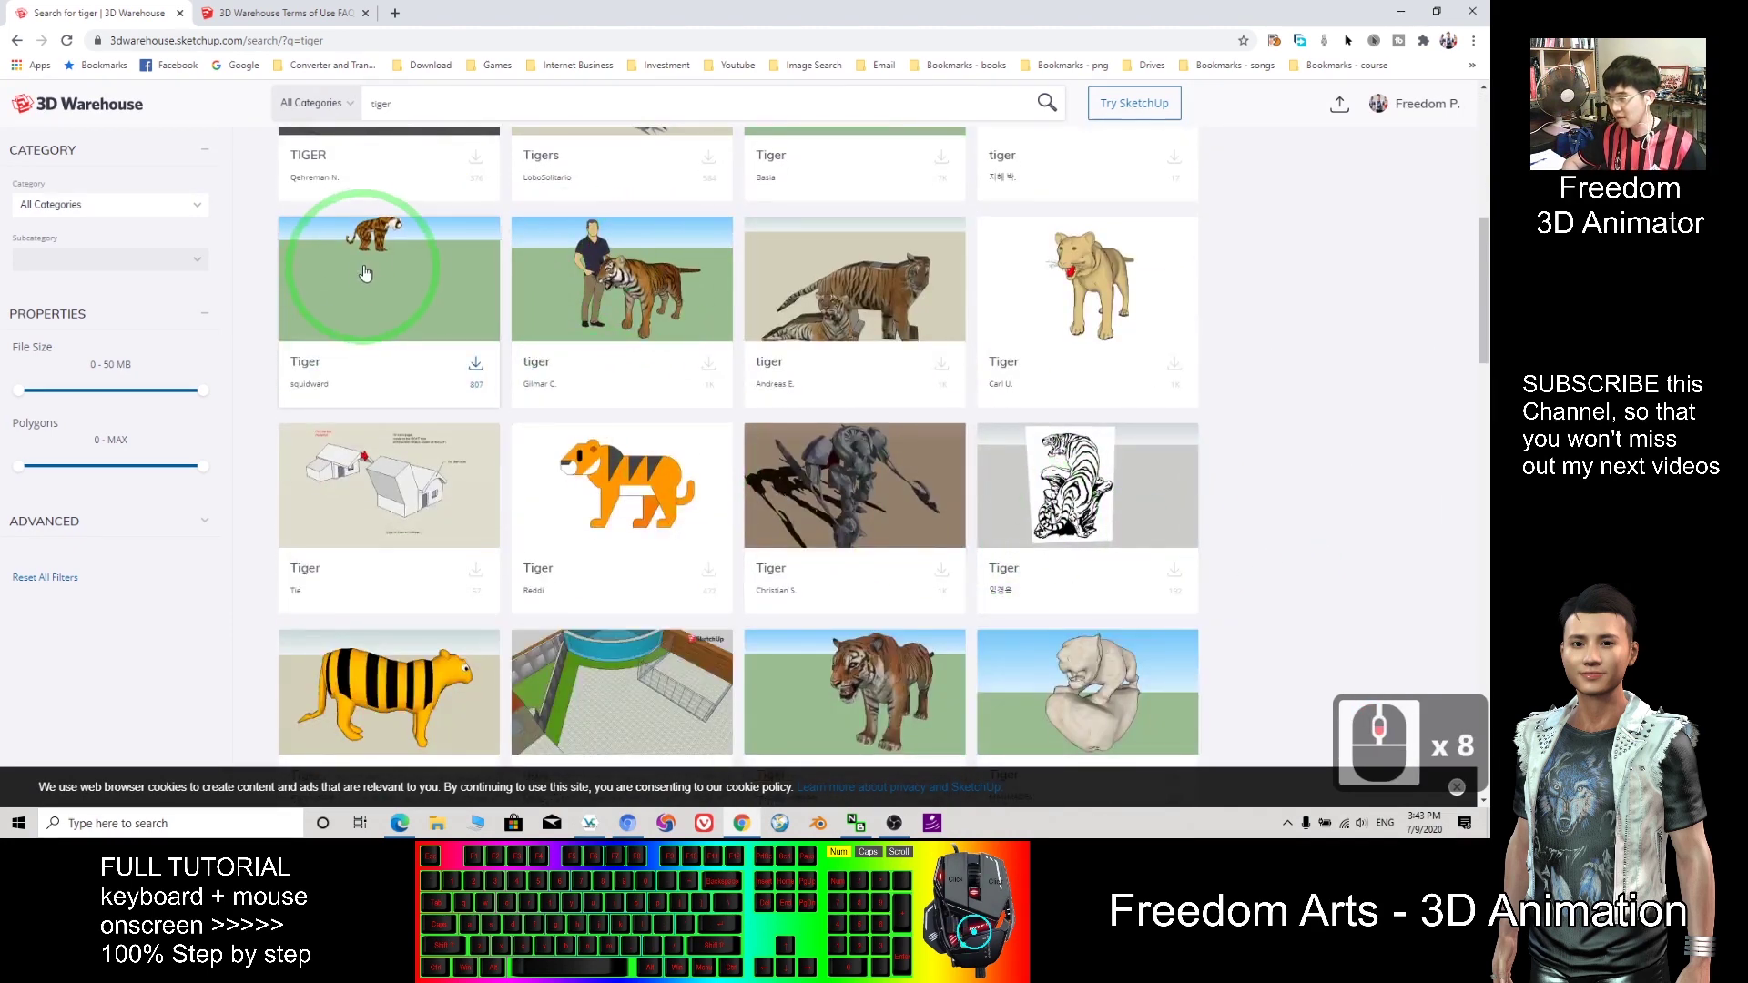
{"action": "scroll", "coordinate": [865, 419], "scroll_direction": "down", "scroll_amount": 4}
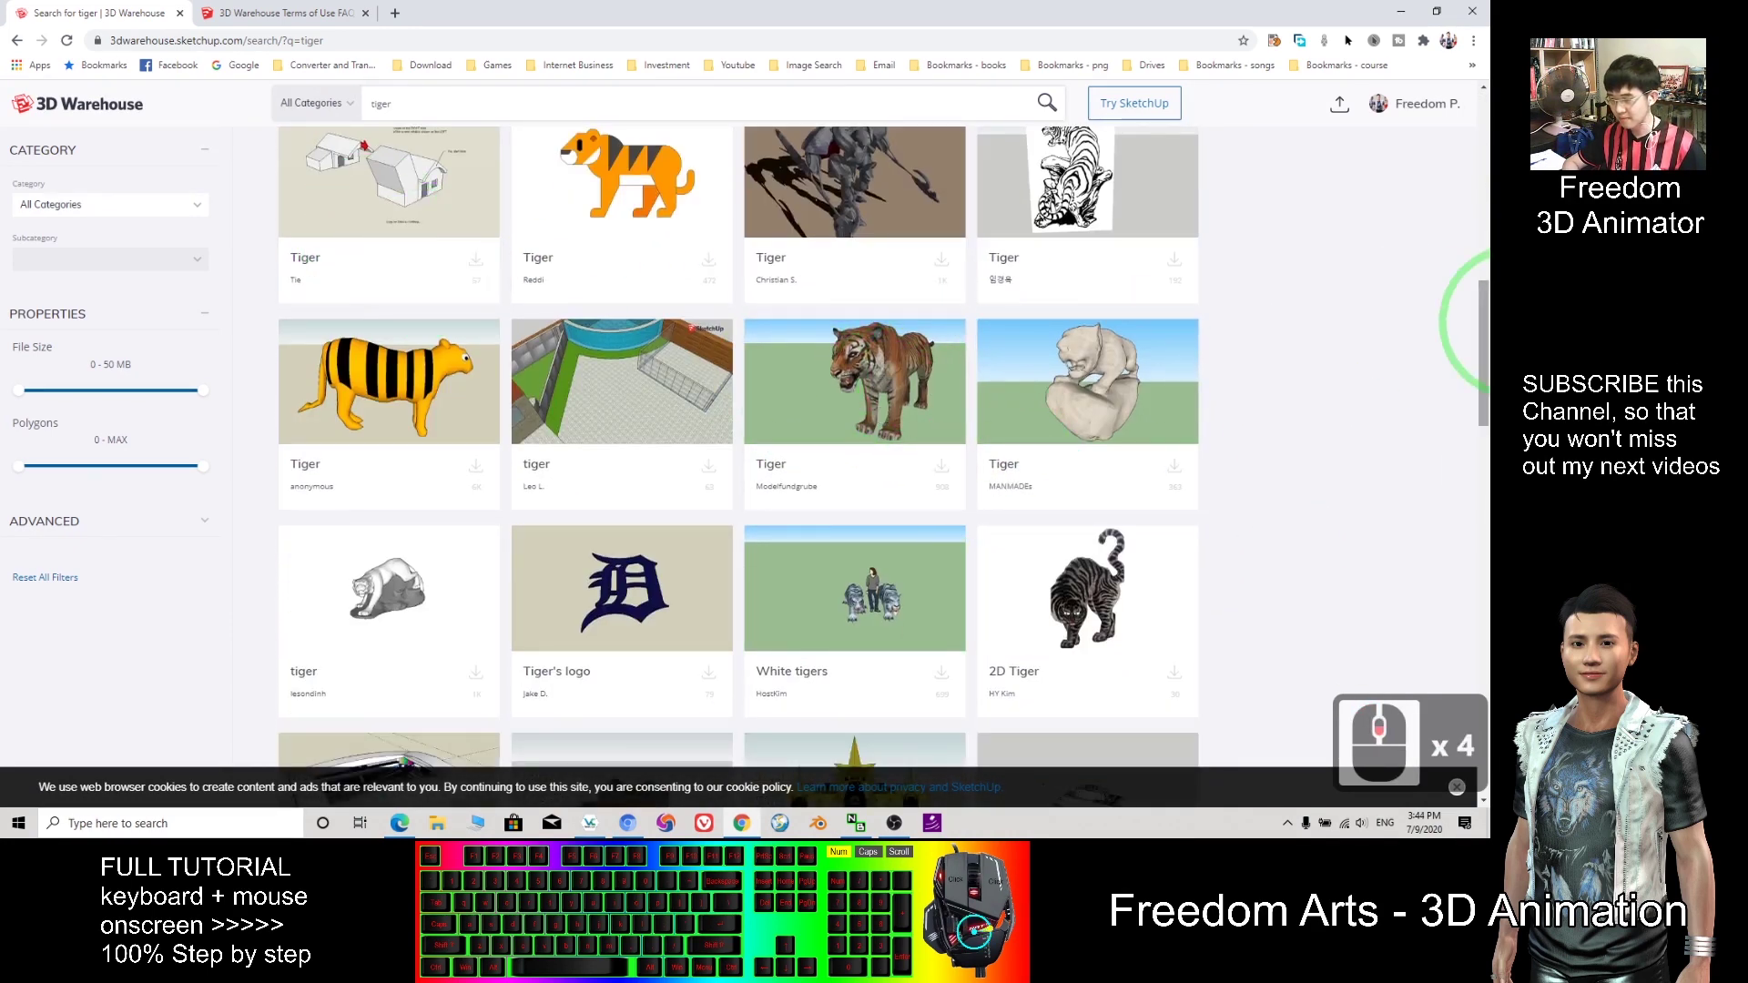
{"action": "scroll", "coordinate": [1470, 332], "scroll_direction": "up", "scroll_amount": 16}
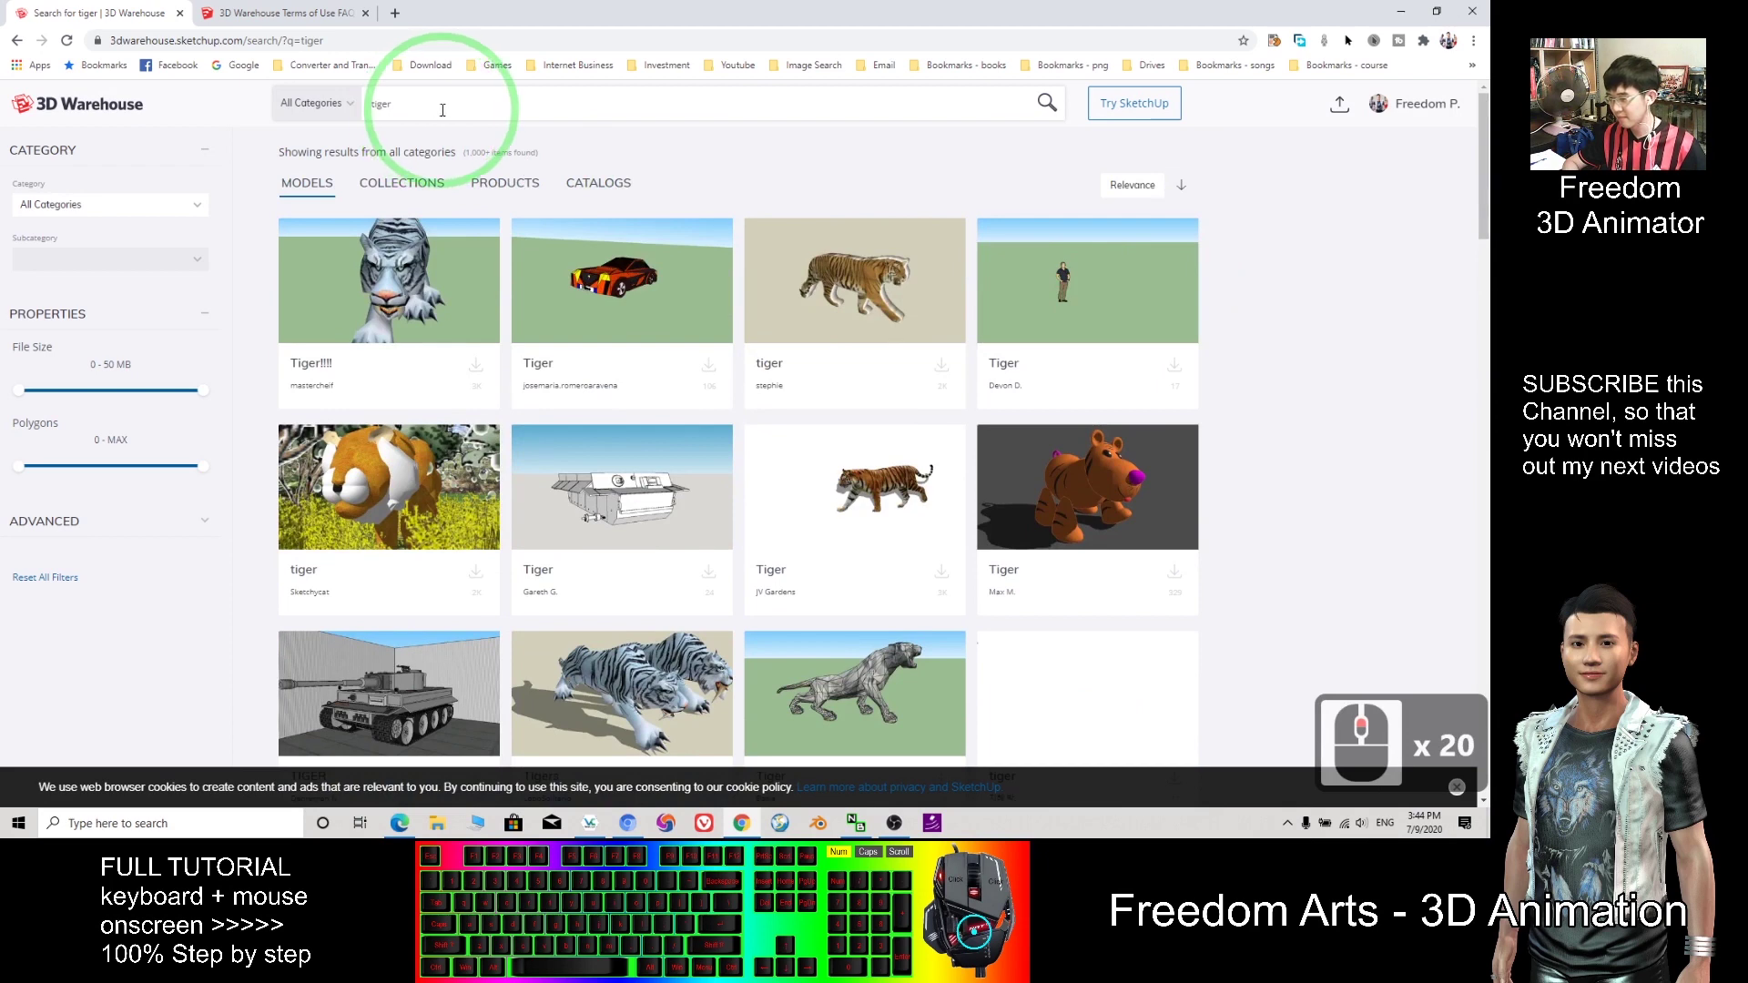
{"action": "scroll", "coordinate": [1101, 316], "scroll_direction": "down", "scroll_amount": 8}
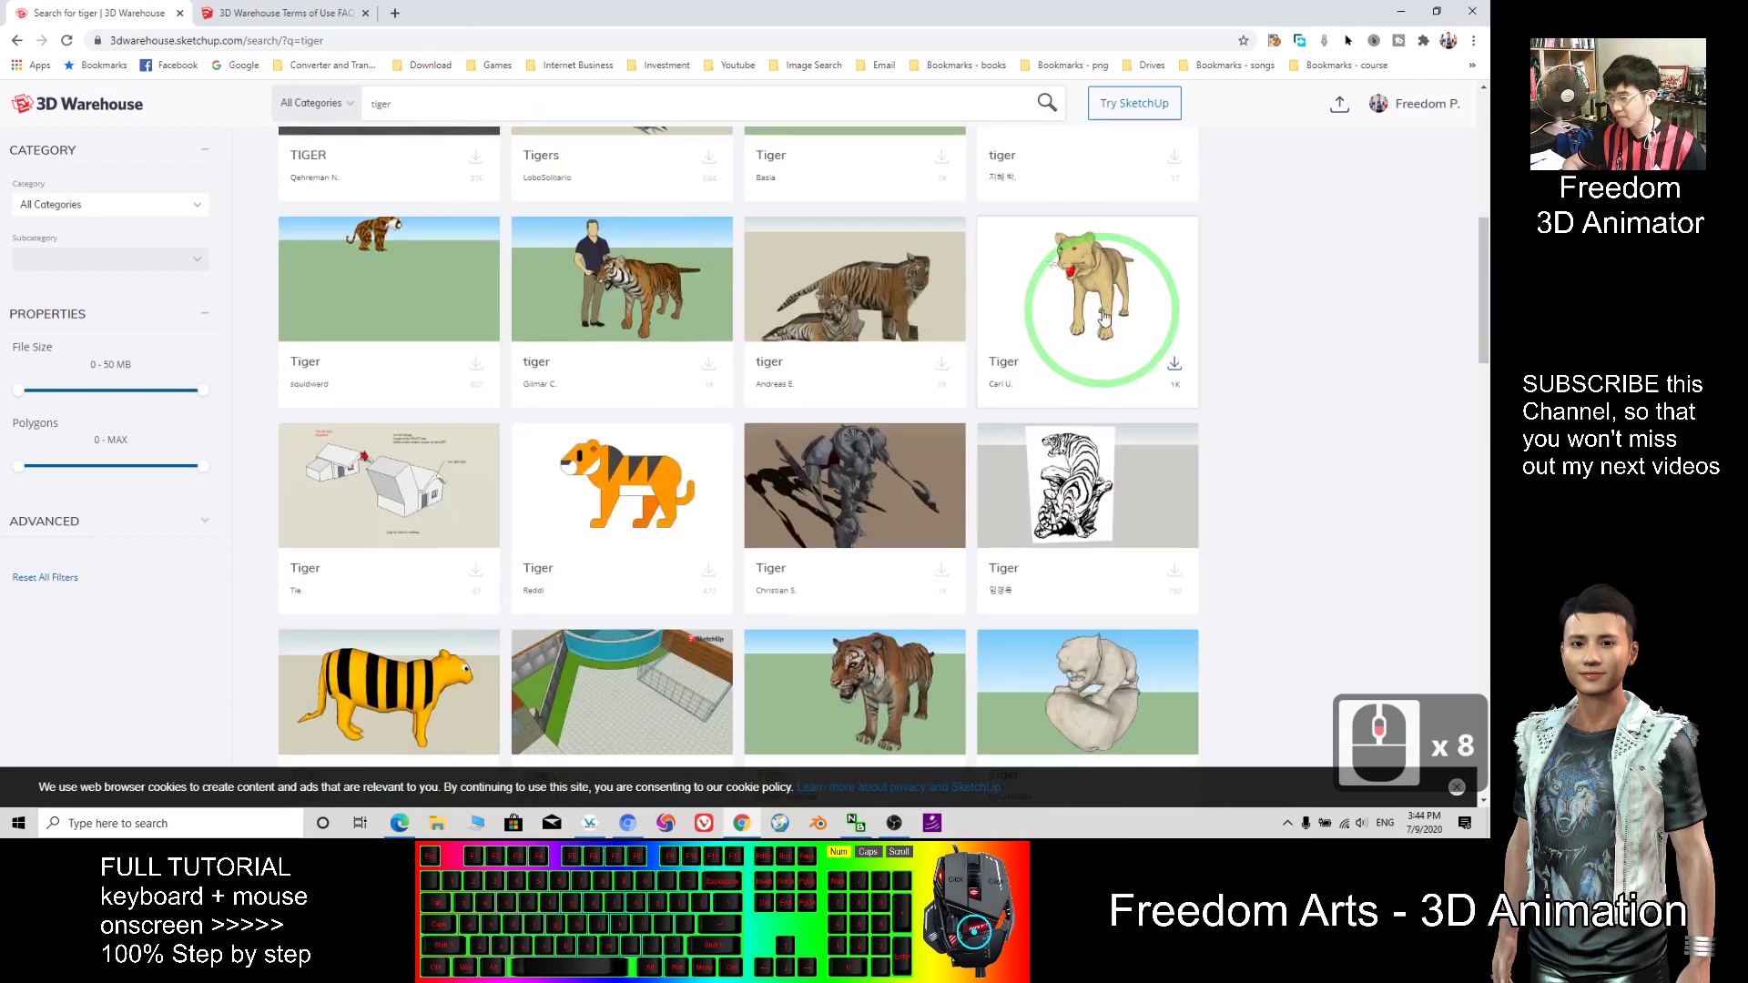
{"action": "scroll", "coordinate": [1211, 306], "scroll_direction": "down", "scroll_amount": 3}
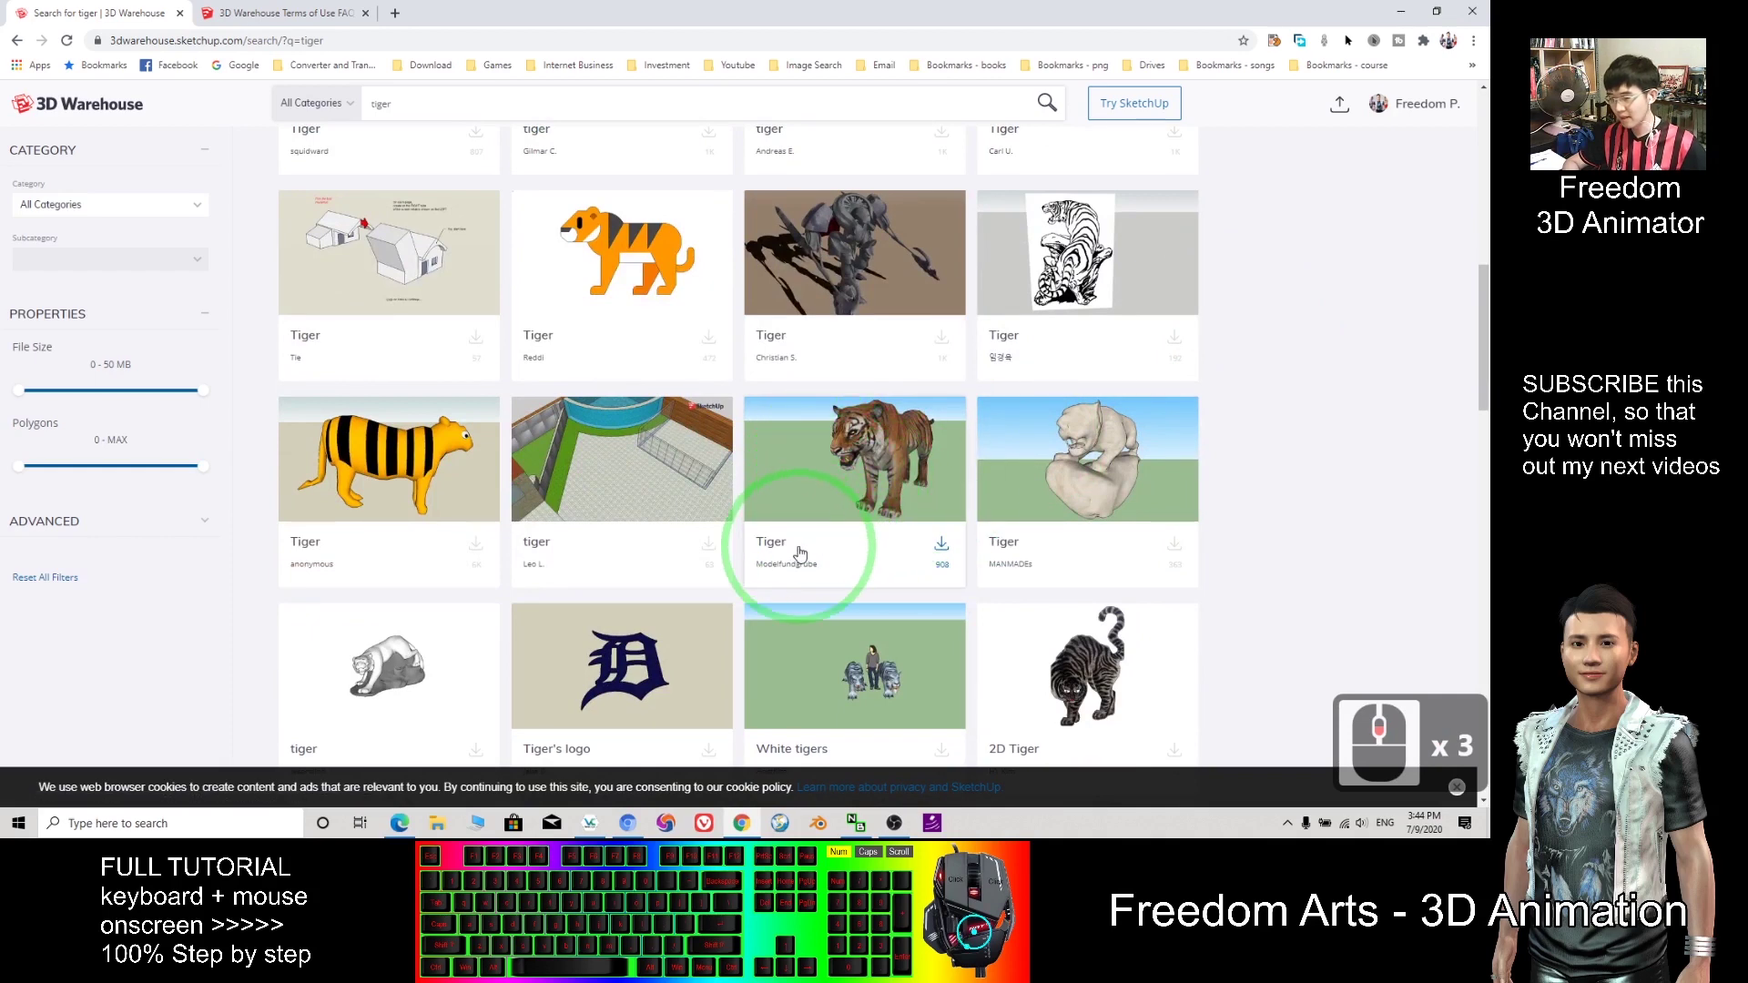
Download the realistic textured Tiger as a Collada file and show Tiger.zip in its folder
{"action": "left_click", "coordinate": [772, 544]}
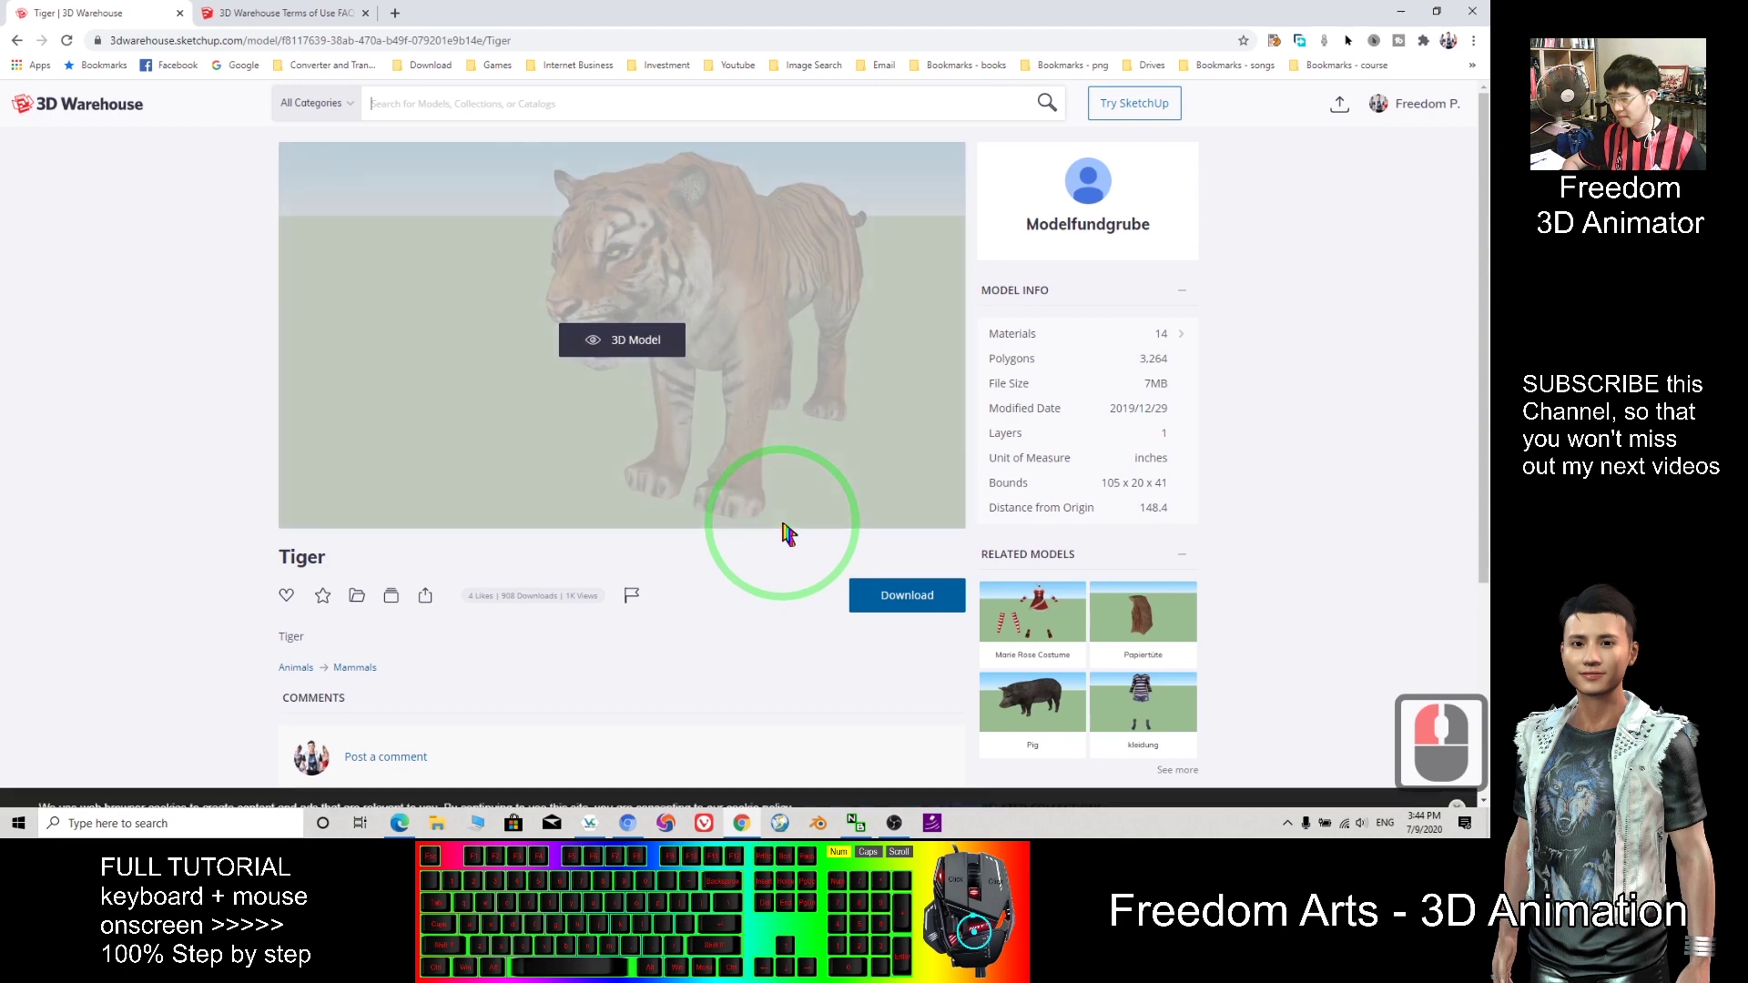
{"action": "left_click_drag", "start_coordinate": [798, 11], "coordinate": [910, 40]}
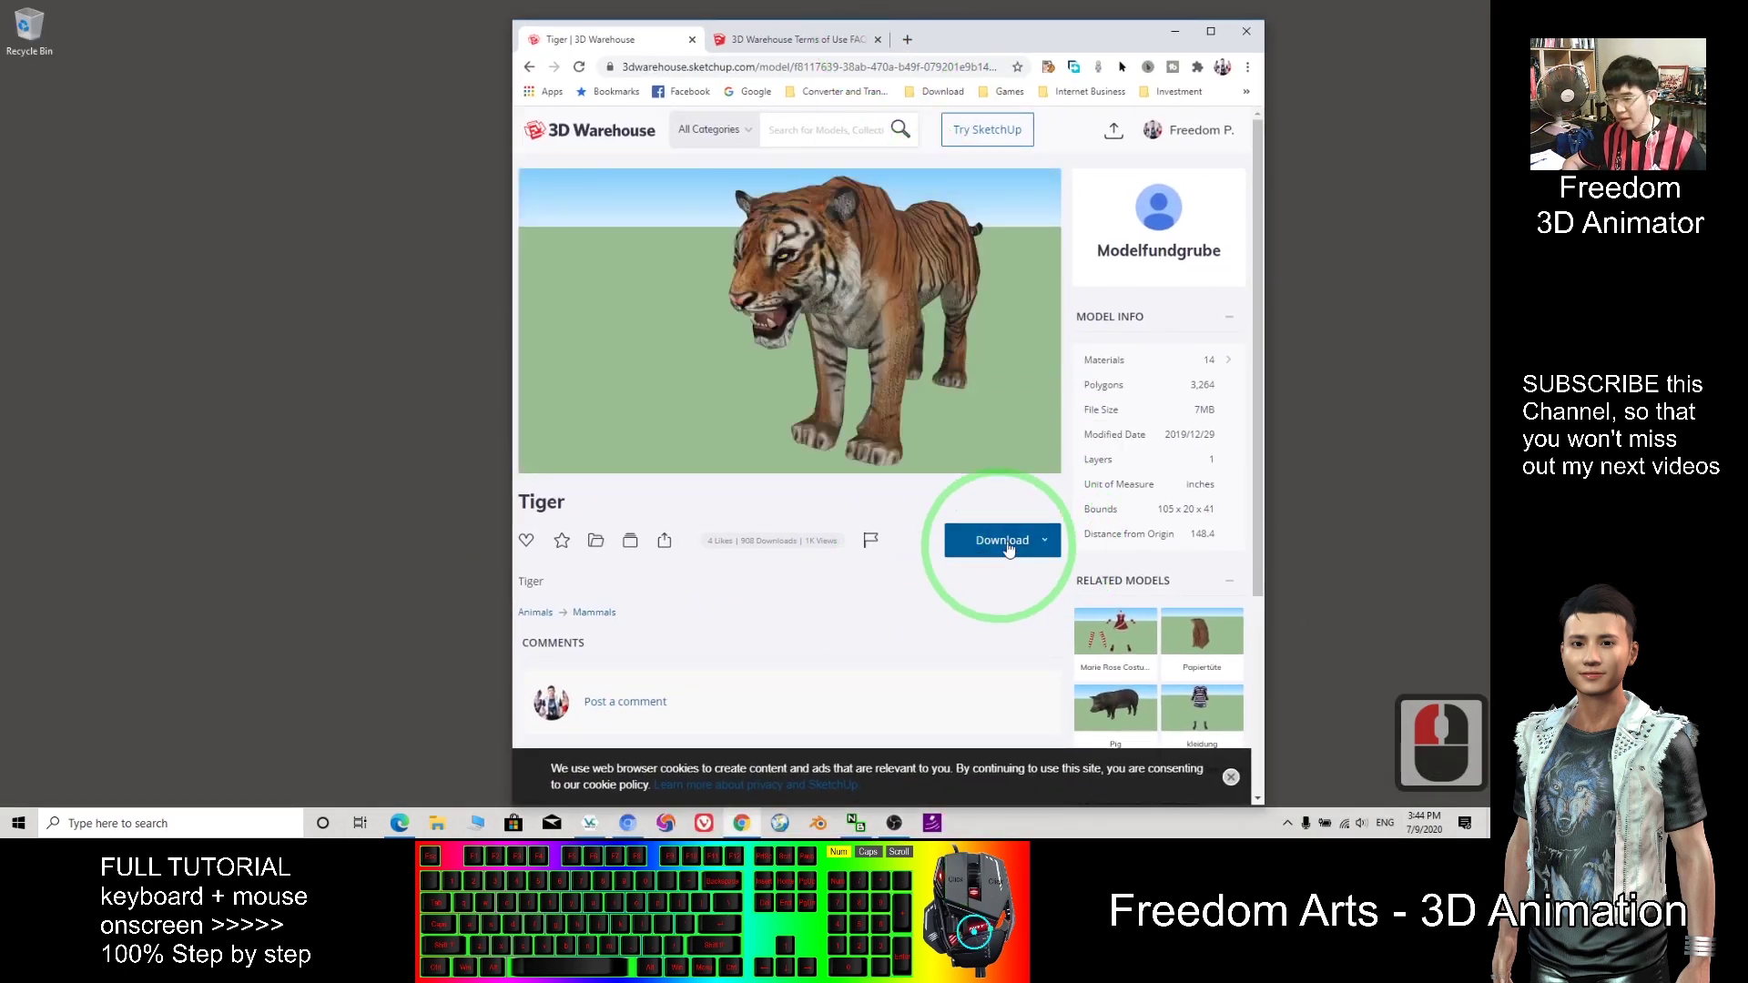
{"action": "left_click", "coordinate": [1046, 543]}
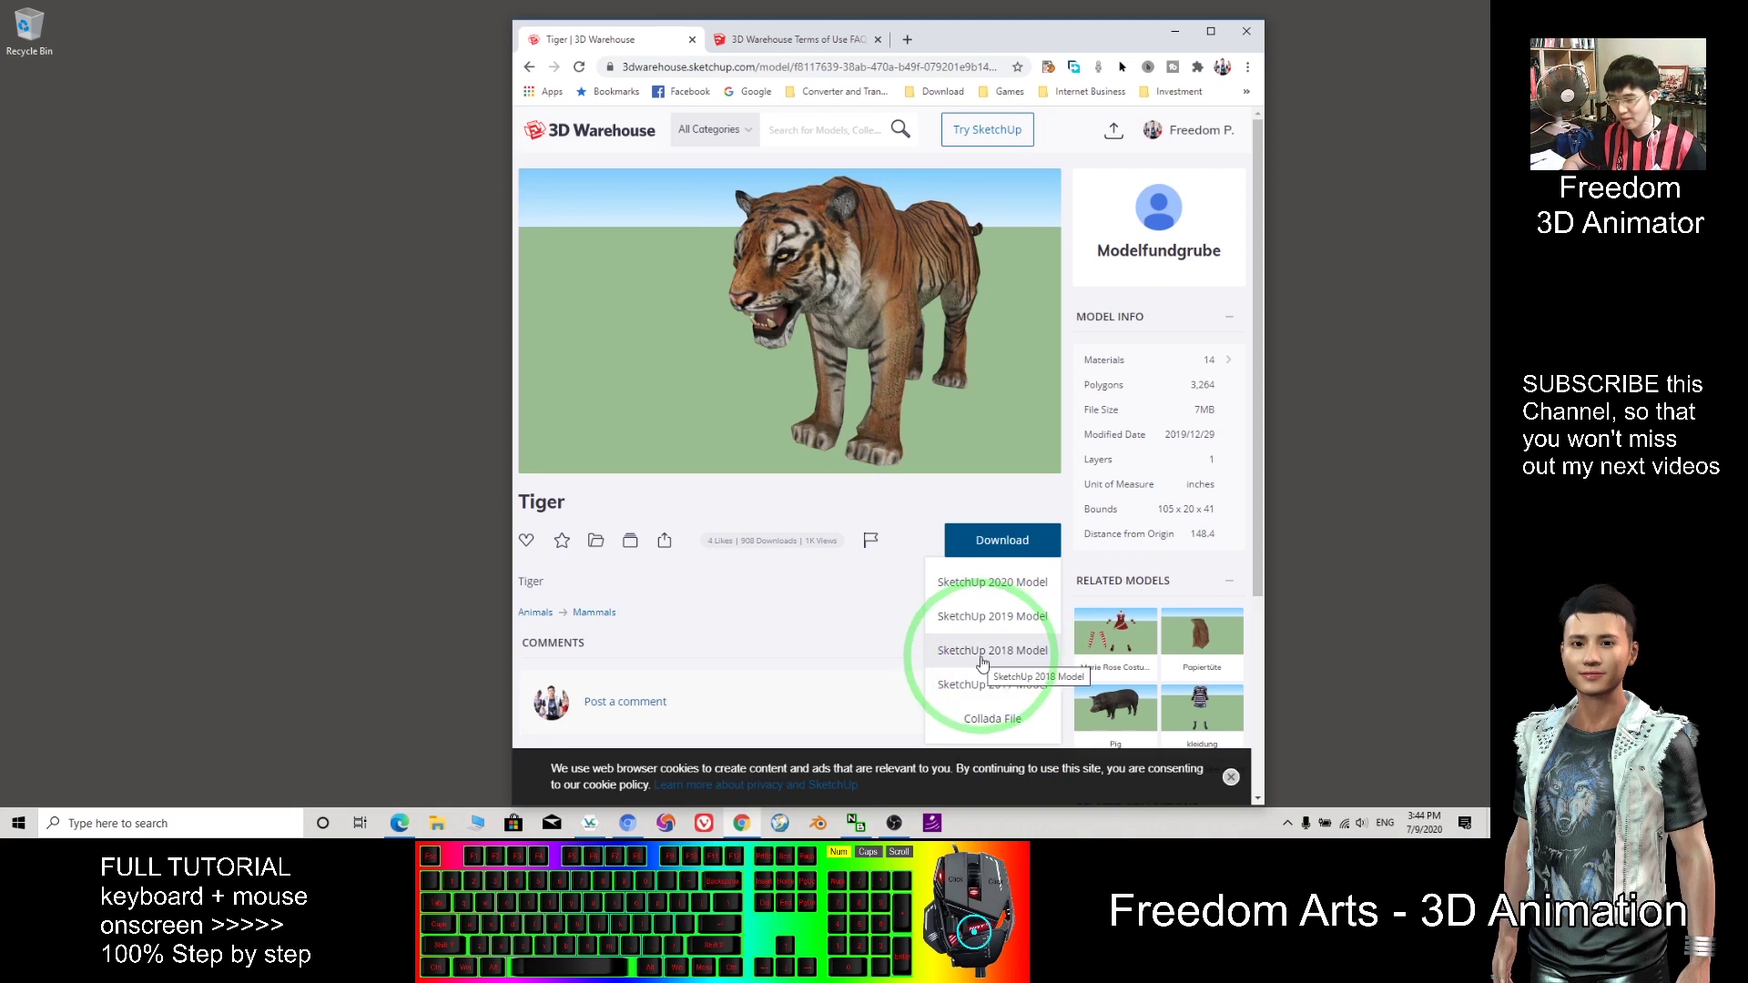
{"action": "left_click", "coordinate": [995, 720]}
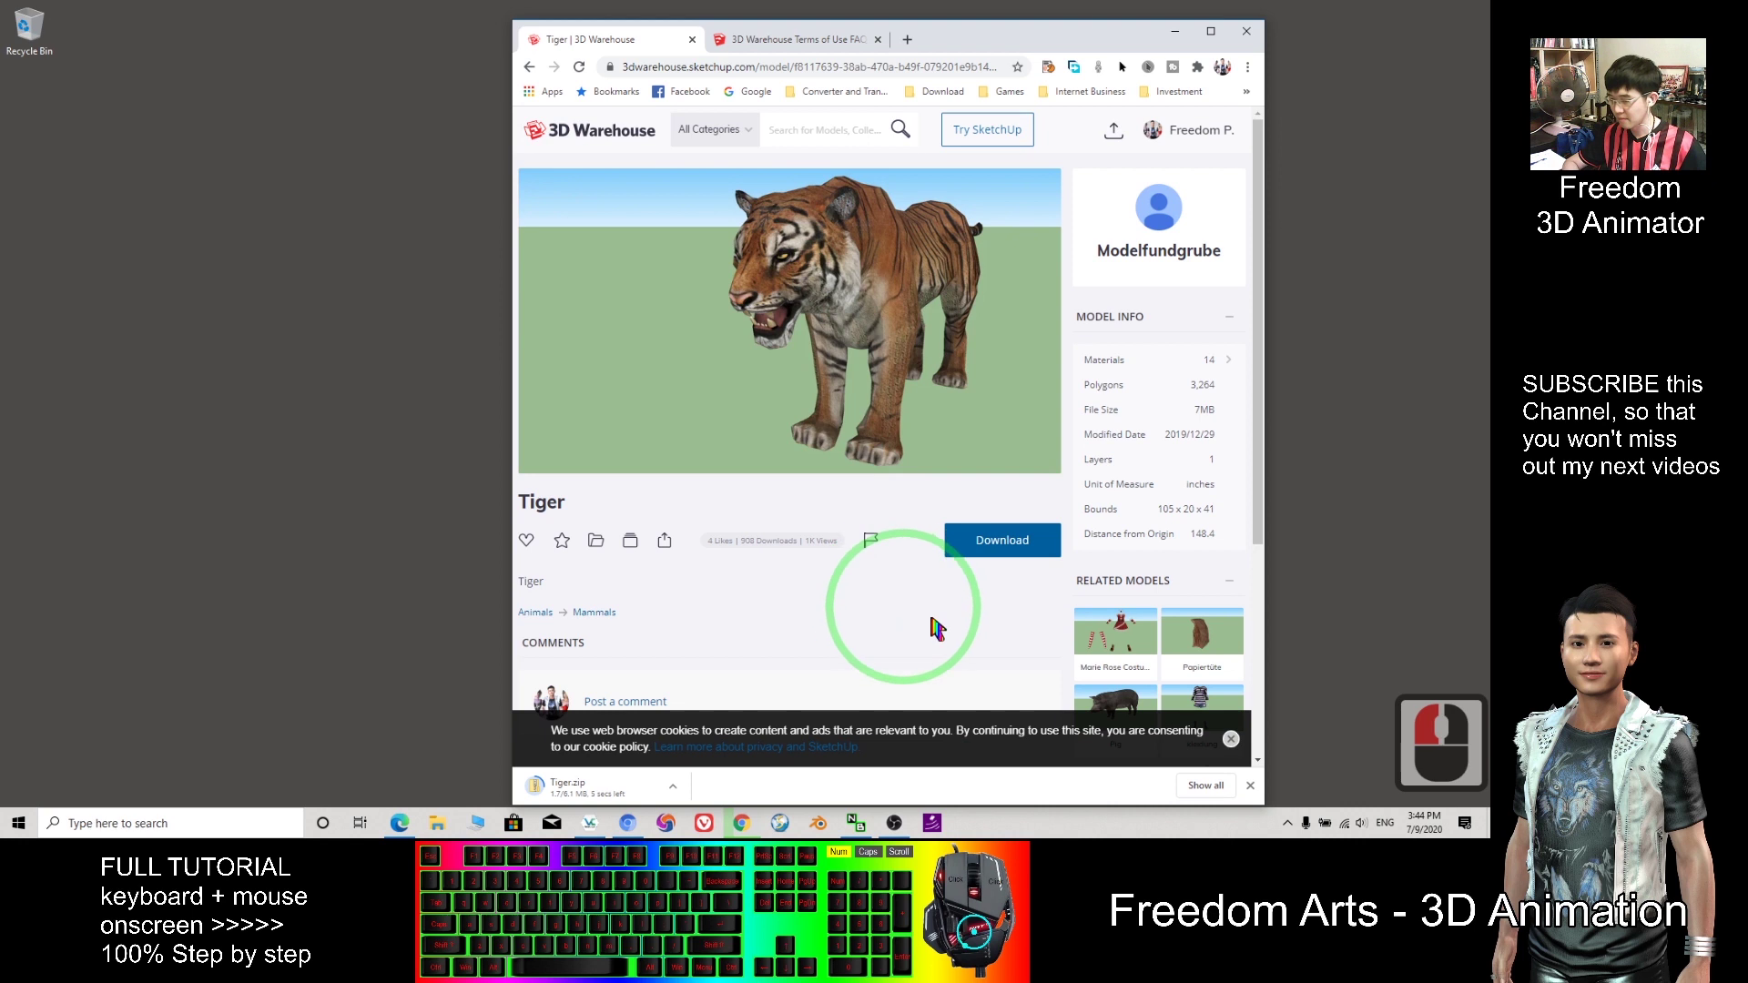
{"action": "left_click", "coordinate": [678, 797]}
{"action": "left_click", "coordinate": [729, 722]}
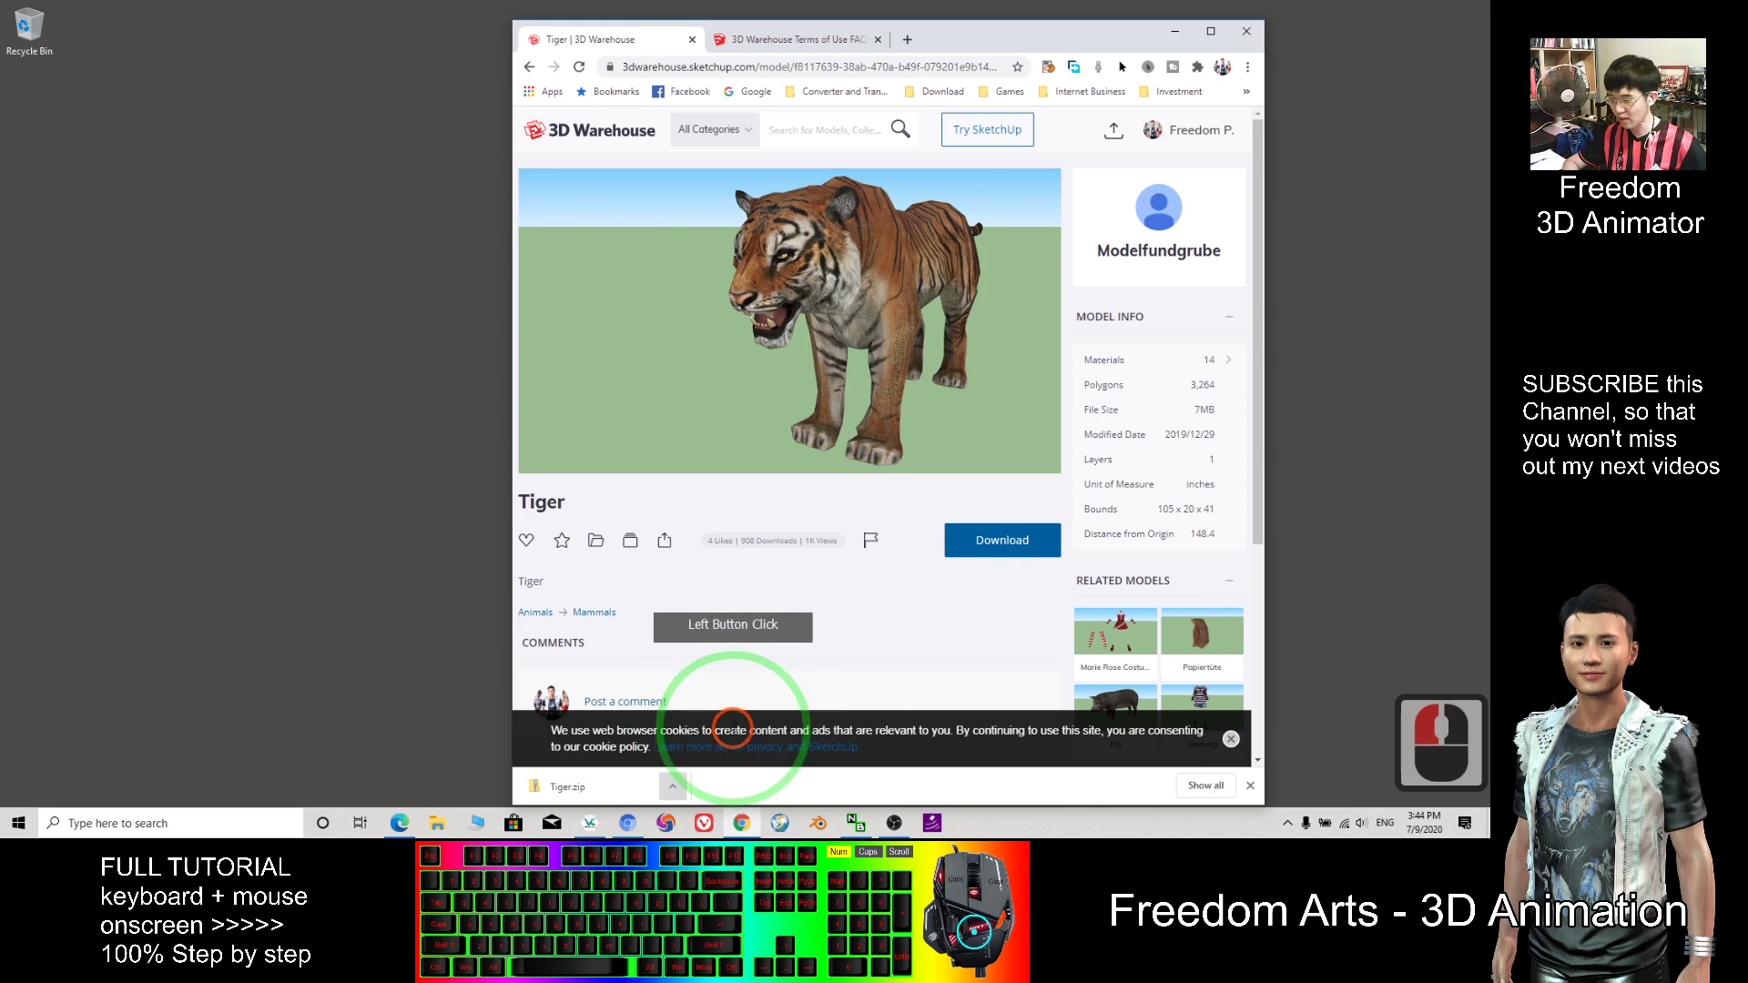
Move Tiger.zip from Downloads onto the desktop
{"action": "left_click", "coordinate": [848, 369]}
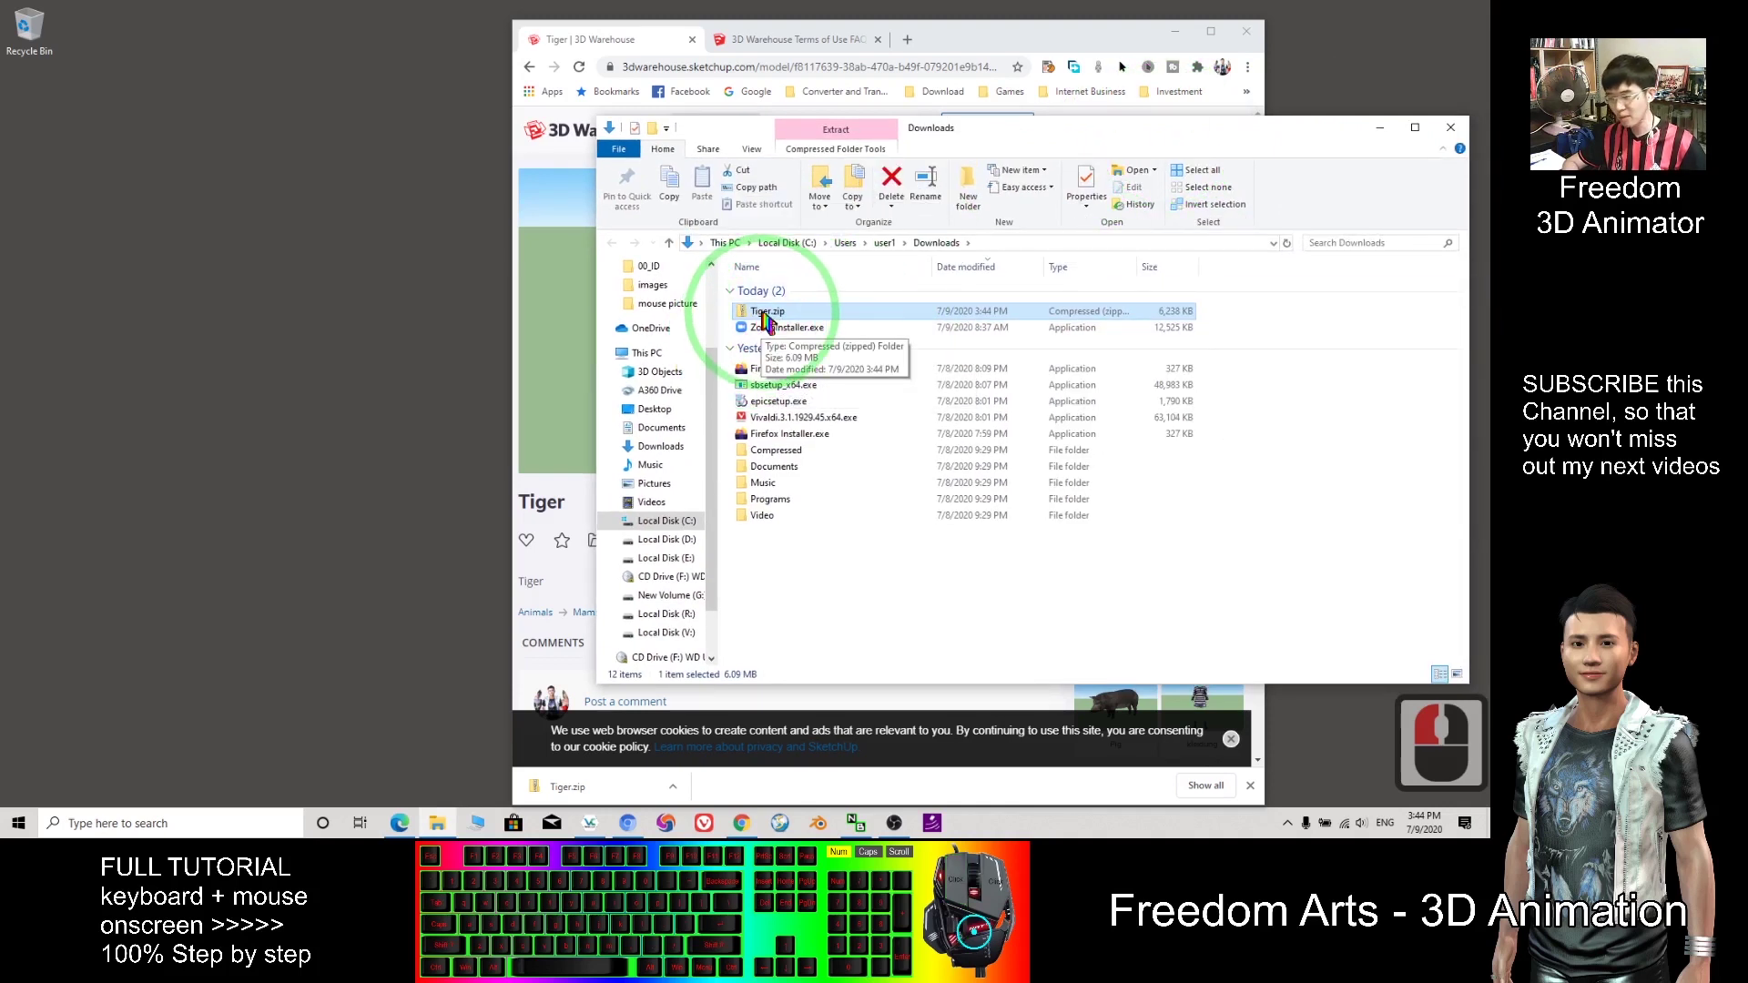
{"action": "right_click", "coordinate": [767, 319]}
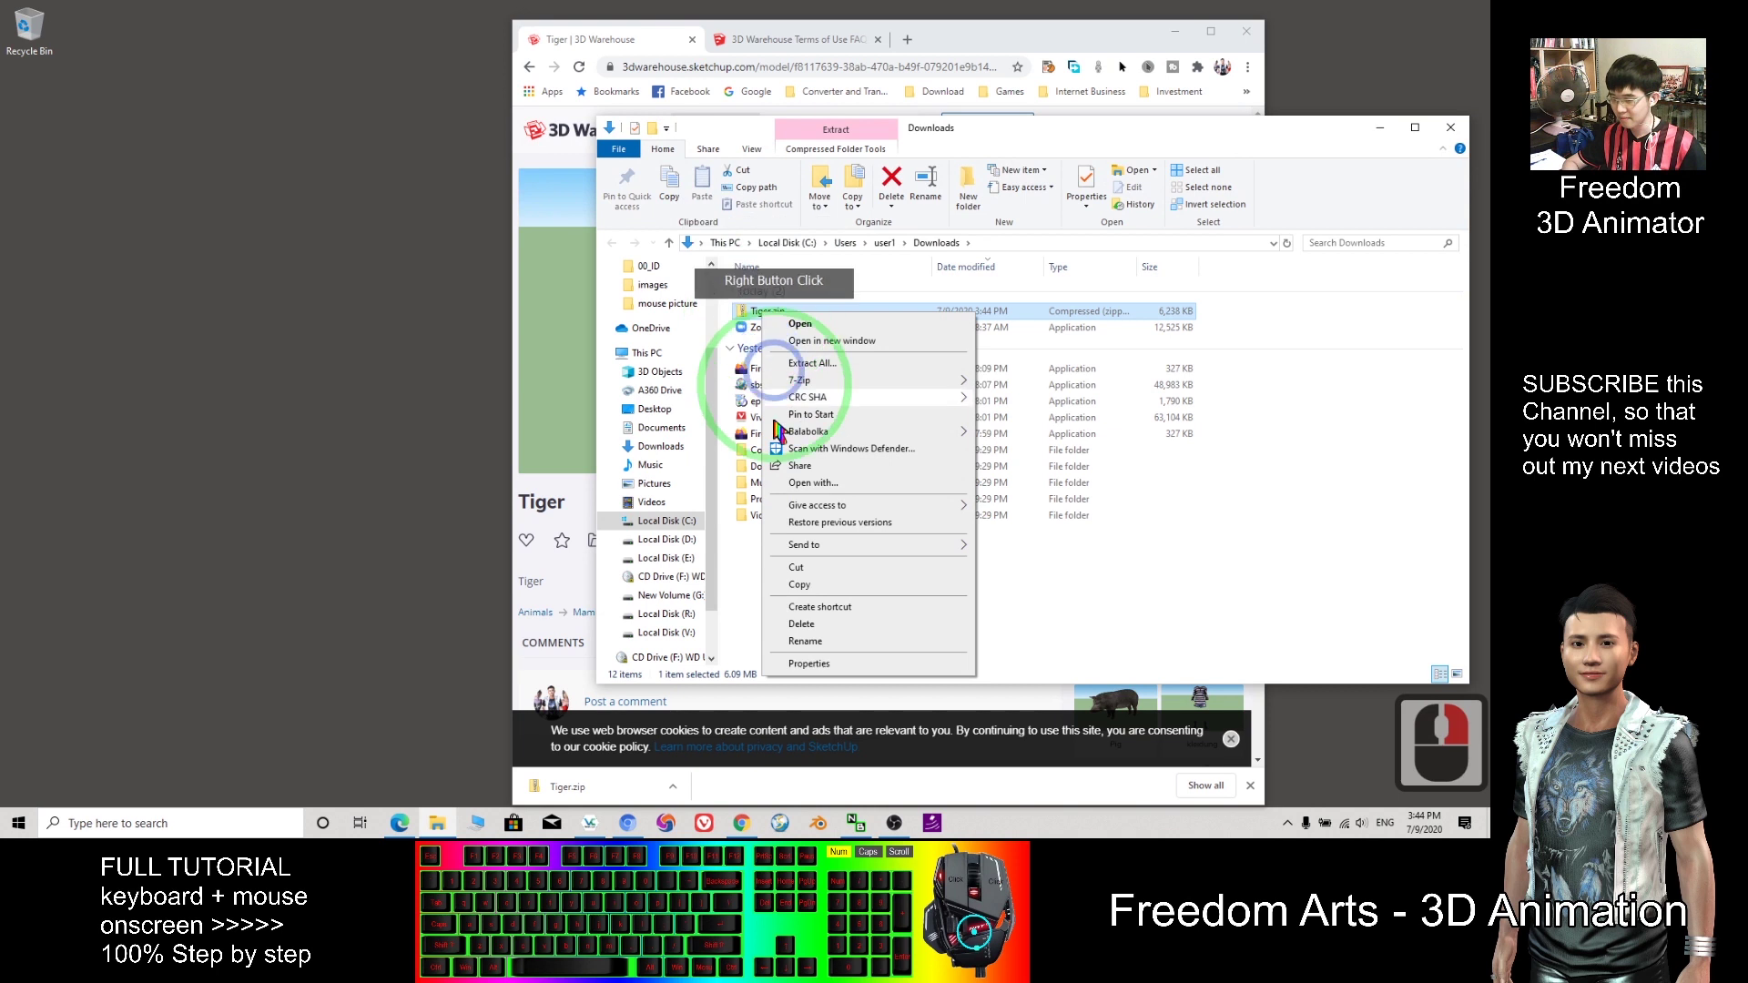
{"action": "left_click", "coordinate": [773, 663]}
{"action": "left_click", "coordinate": [39, 119]}
{"action": "right_click", "coordinate": [38, 118]}
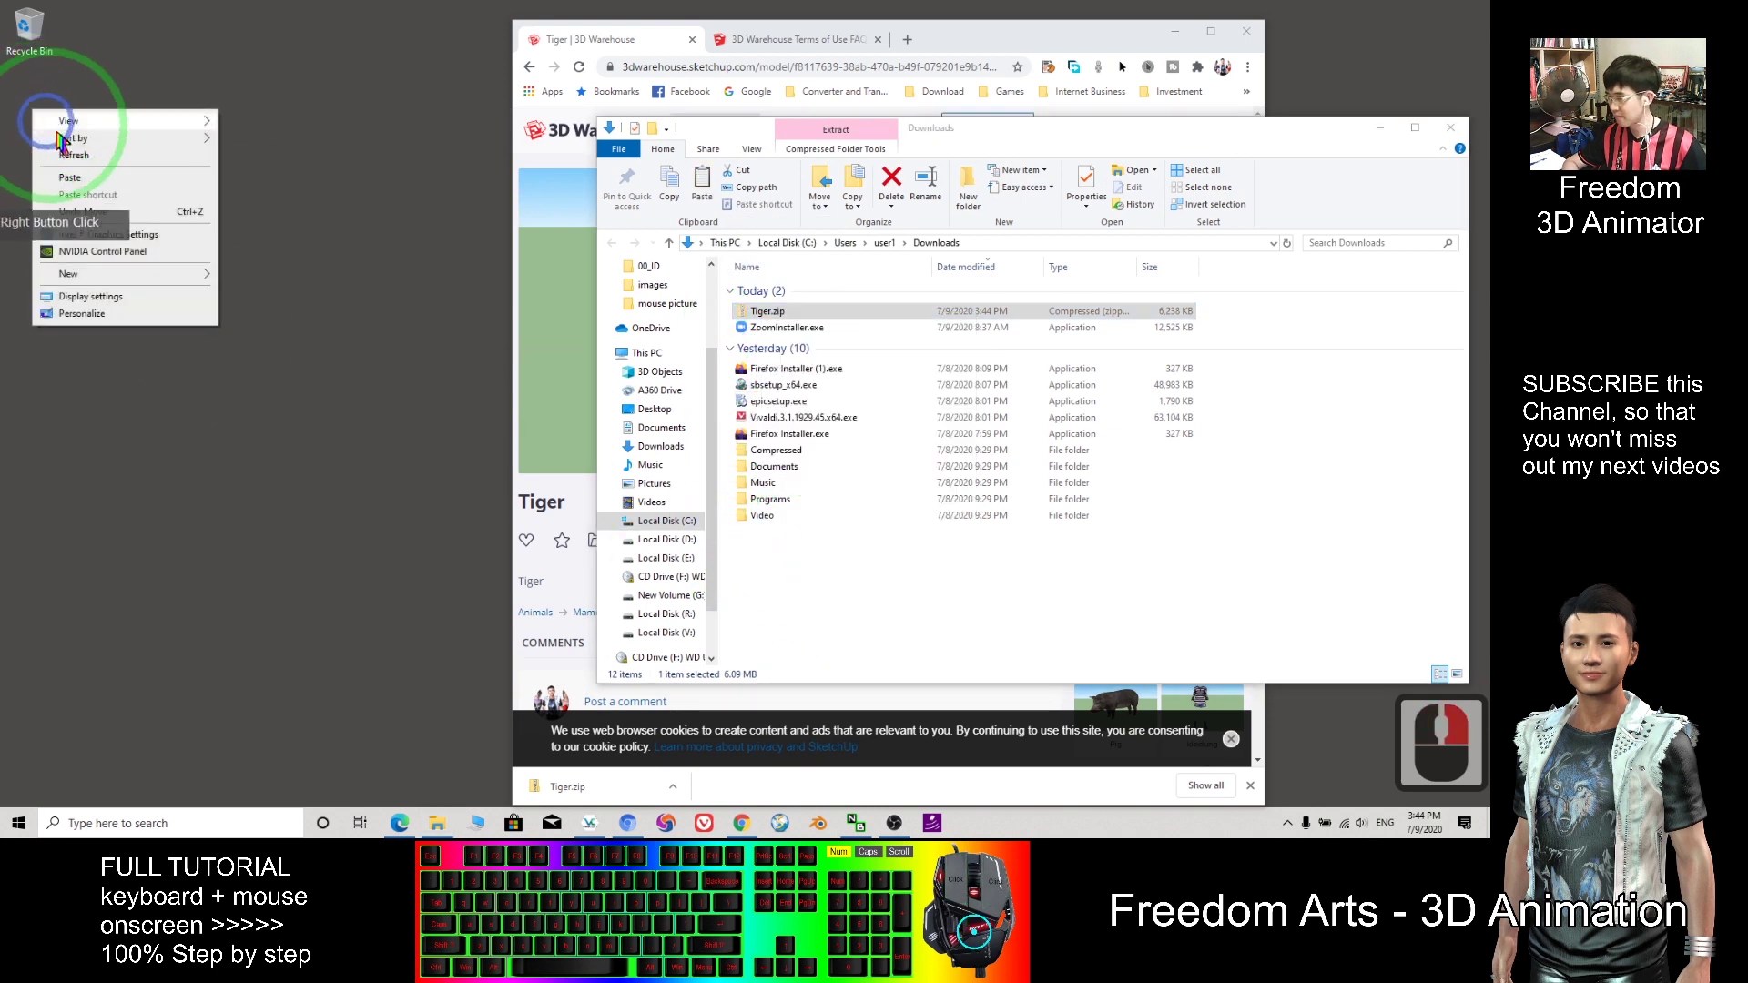
{"action": "left_click", "coordinate": [73, 193]}
{"action": "double_click", "coordinate": [13, 100]}
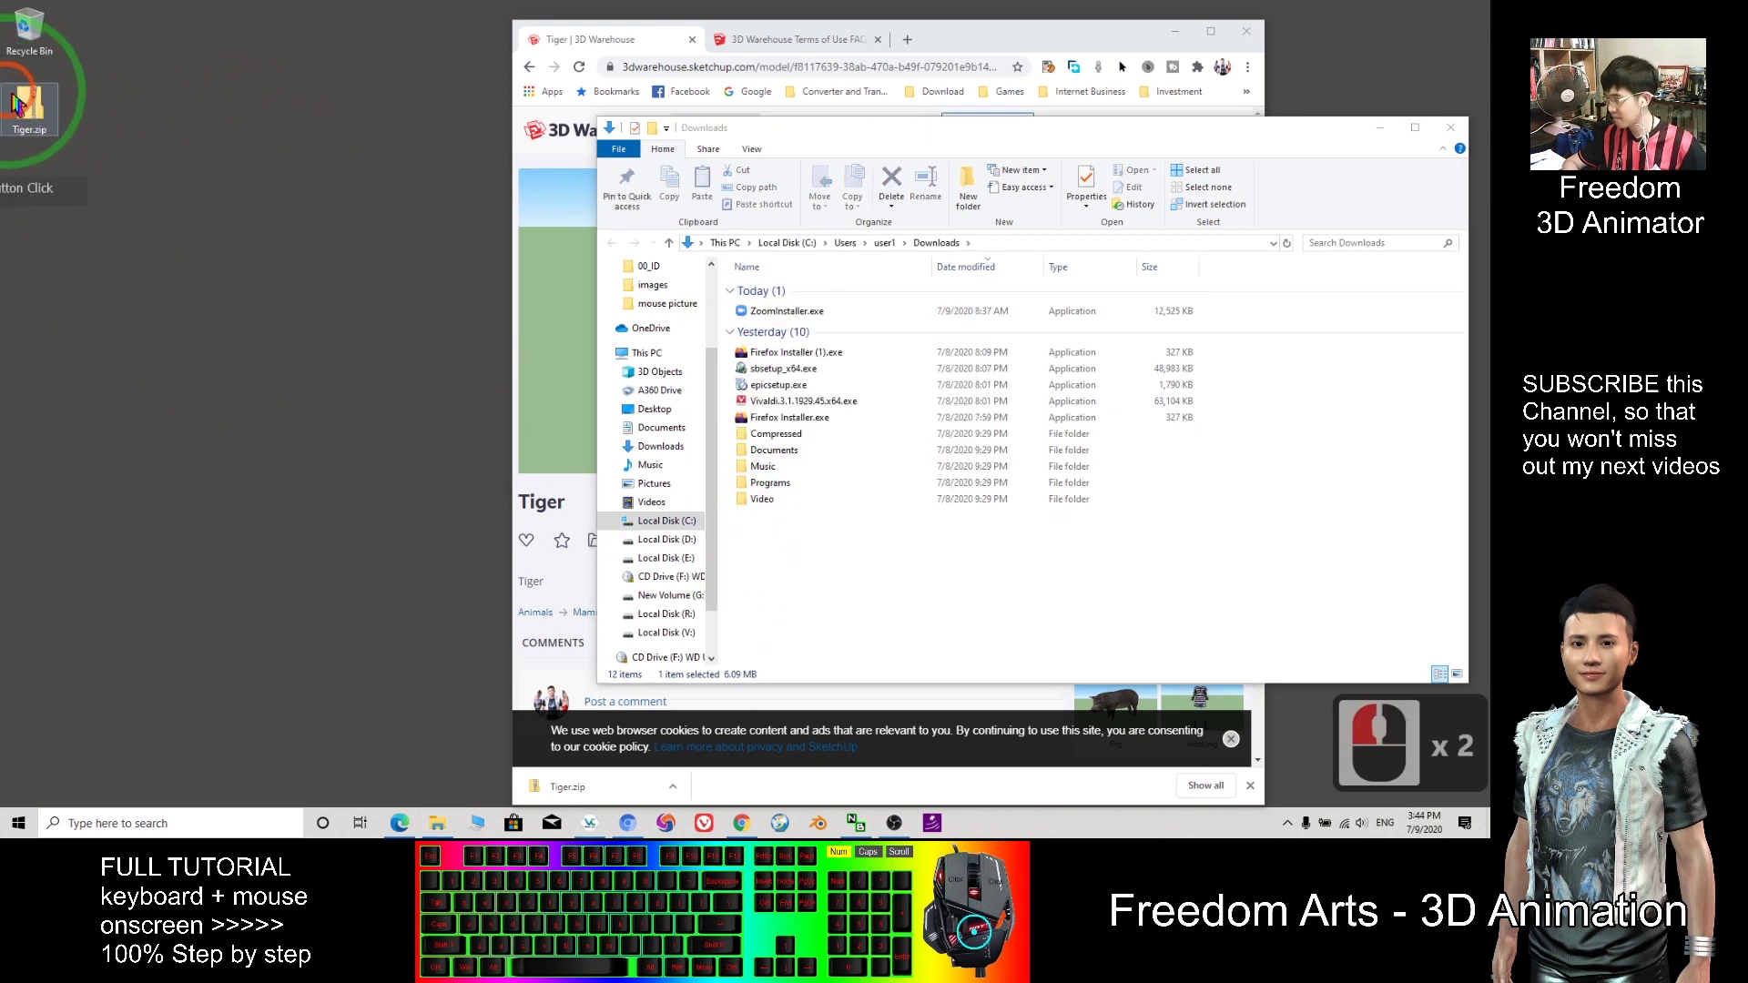
Extract Tiger.zip into a Tiger folder on the desktop, then launch Blender
{"action": "right_click", "coordinate": [19, 91]}
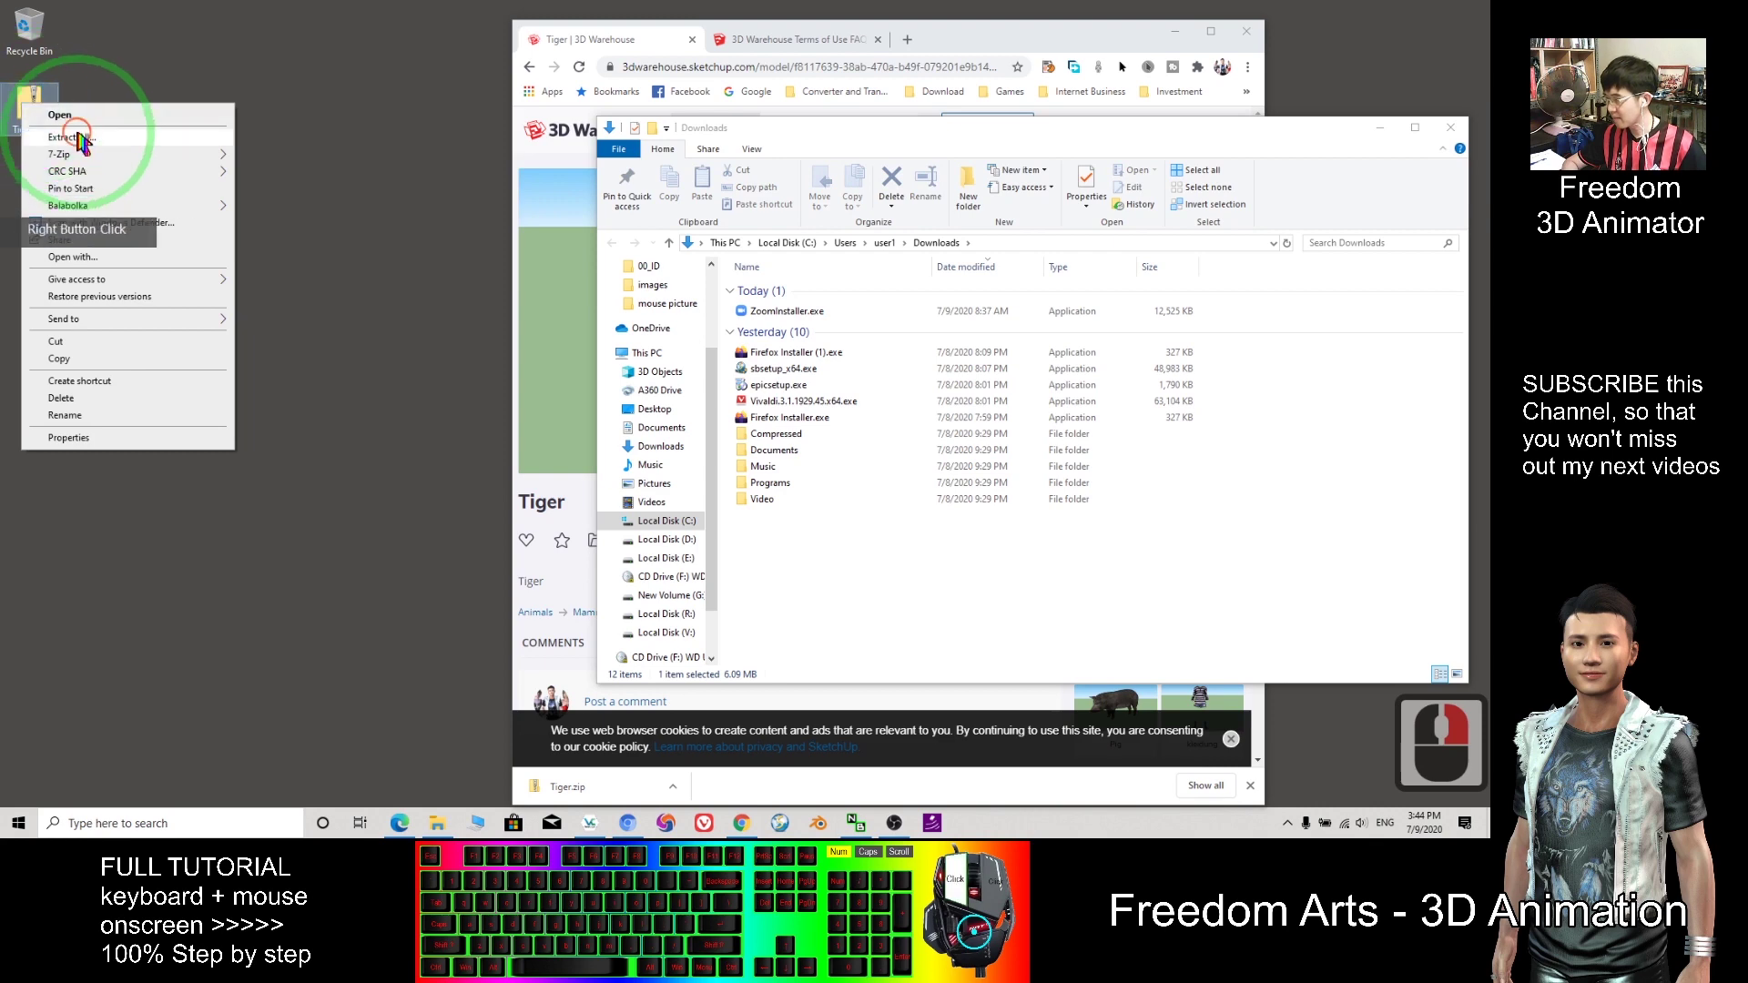
{"action": "left_click", "coordinate": [170, 123]}
{"action": "left_click", "coordinate": [885, 562]}
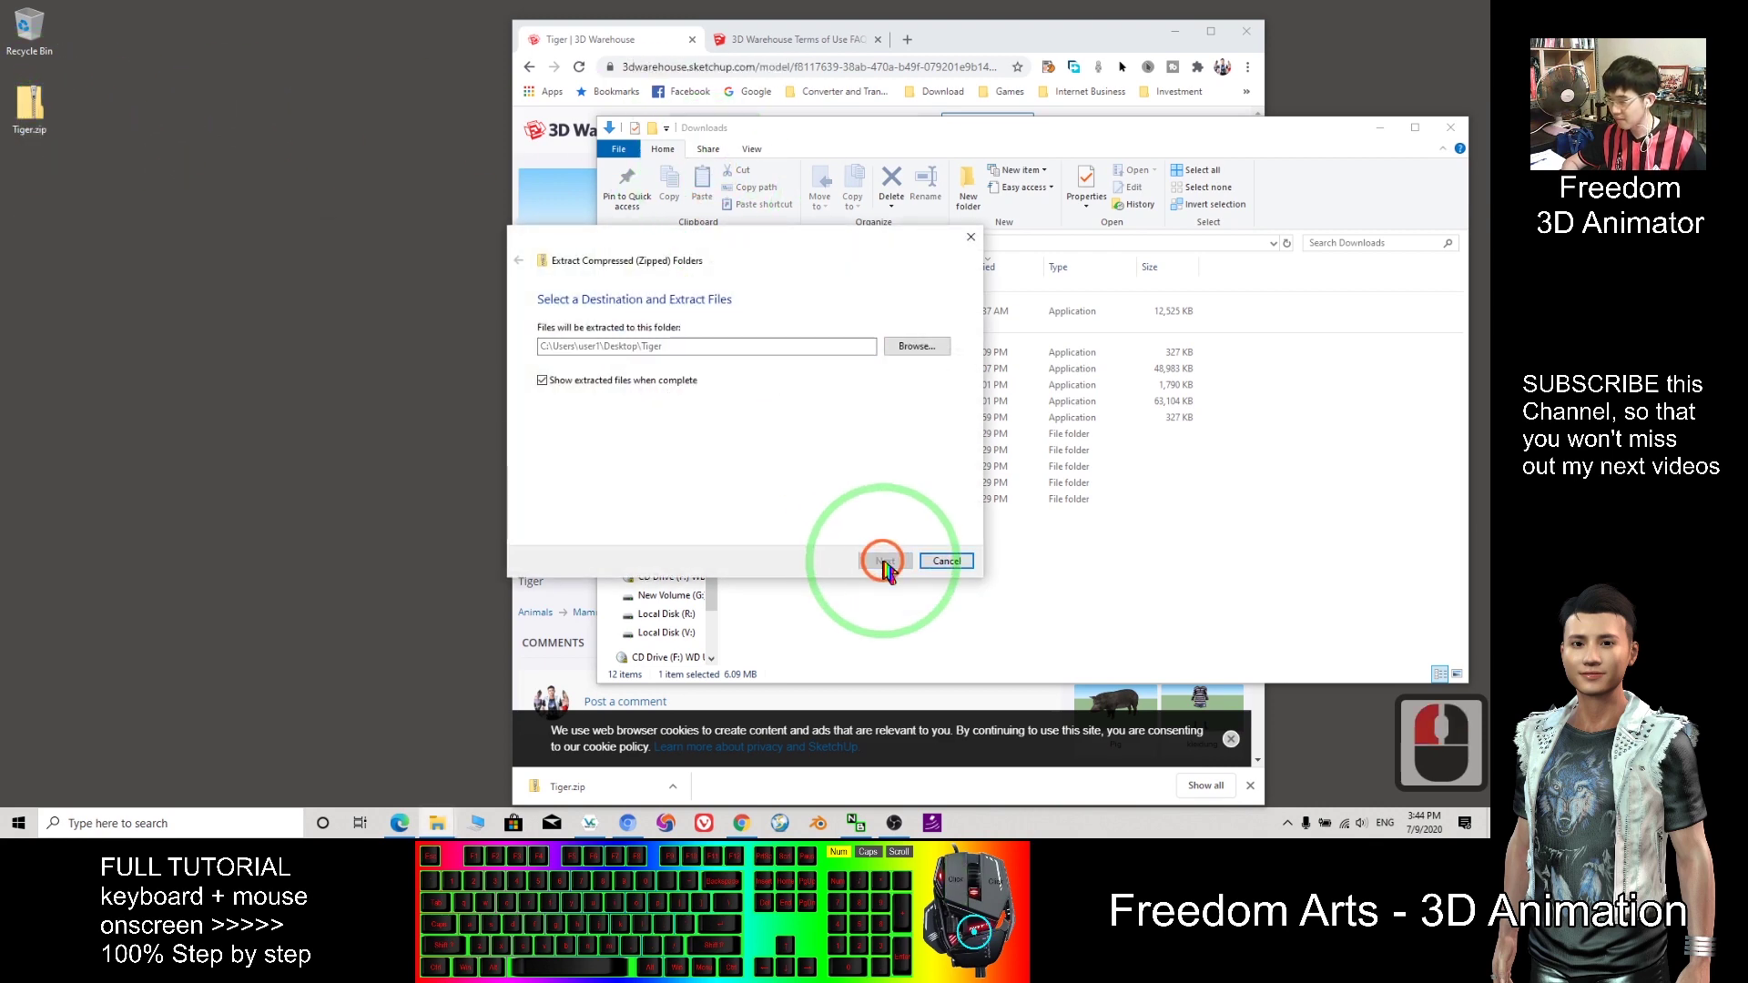
{"action": "left_click_drag", "start_coordinate": [1109, 166], "coordinate": [648, 127]}
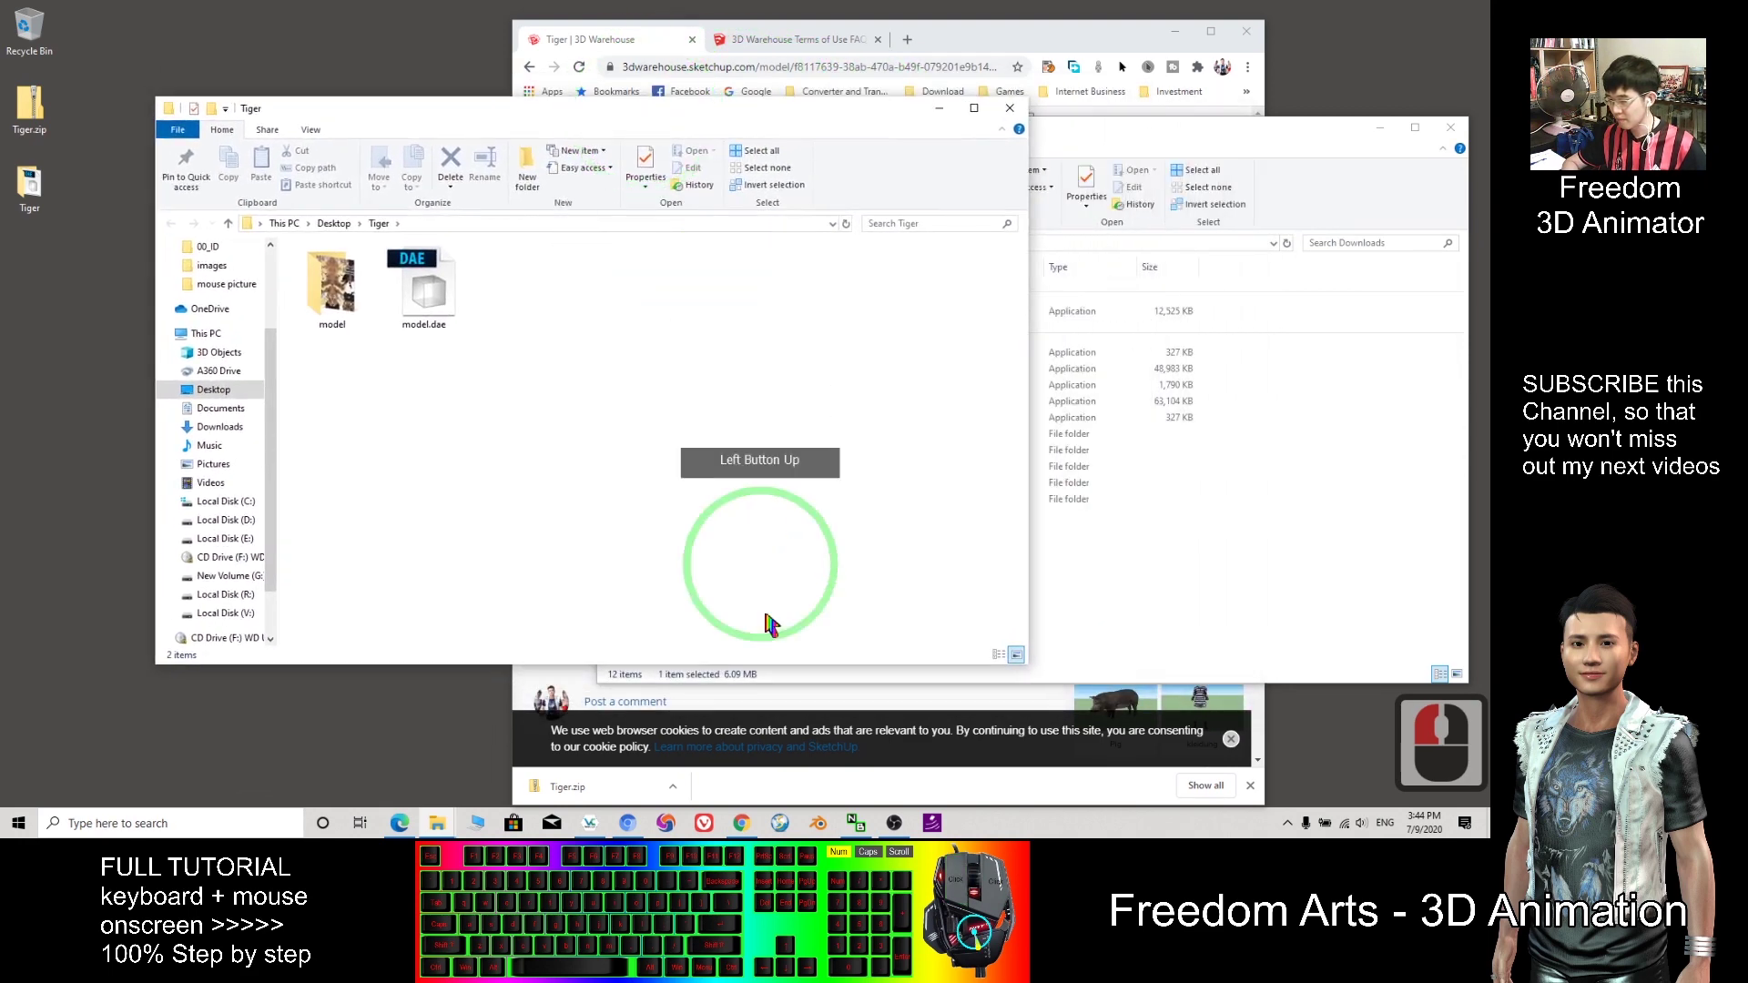
{"action": "left_click", "coordinate": [817, 822]}
{"action": "left_click", "coordinate": [917, 402]}
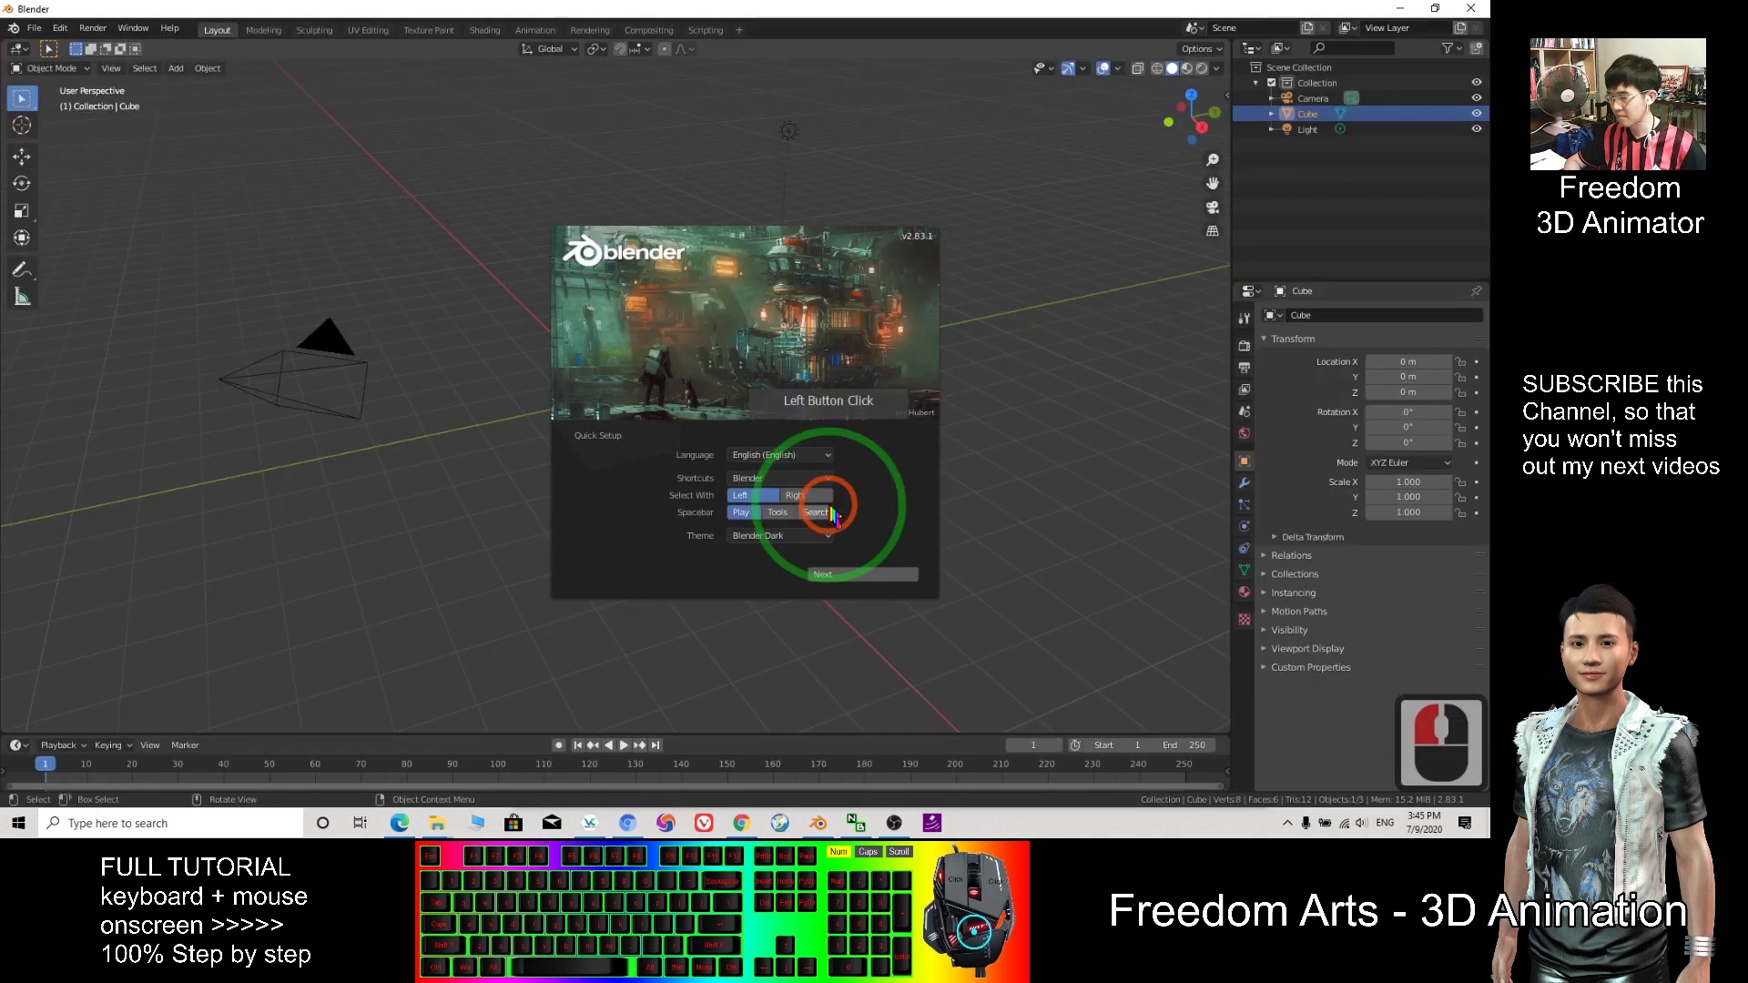
Dismiss the splash screen and delete the default camera, cube and light
{"action": "left_click", "coordinate": [507, 437]}
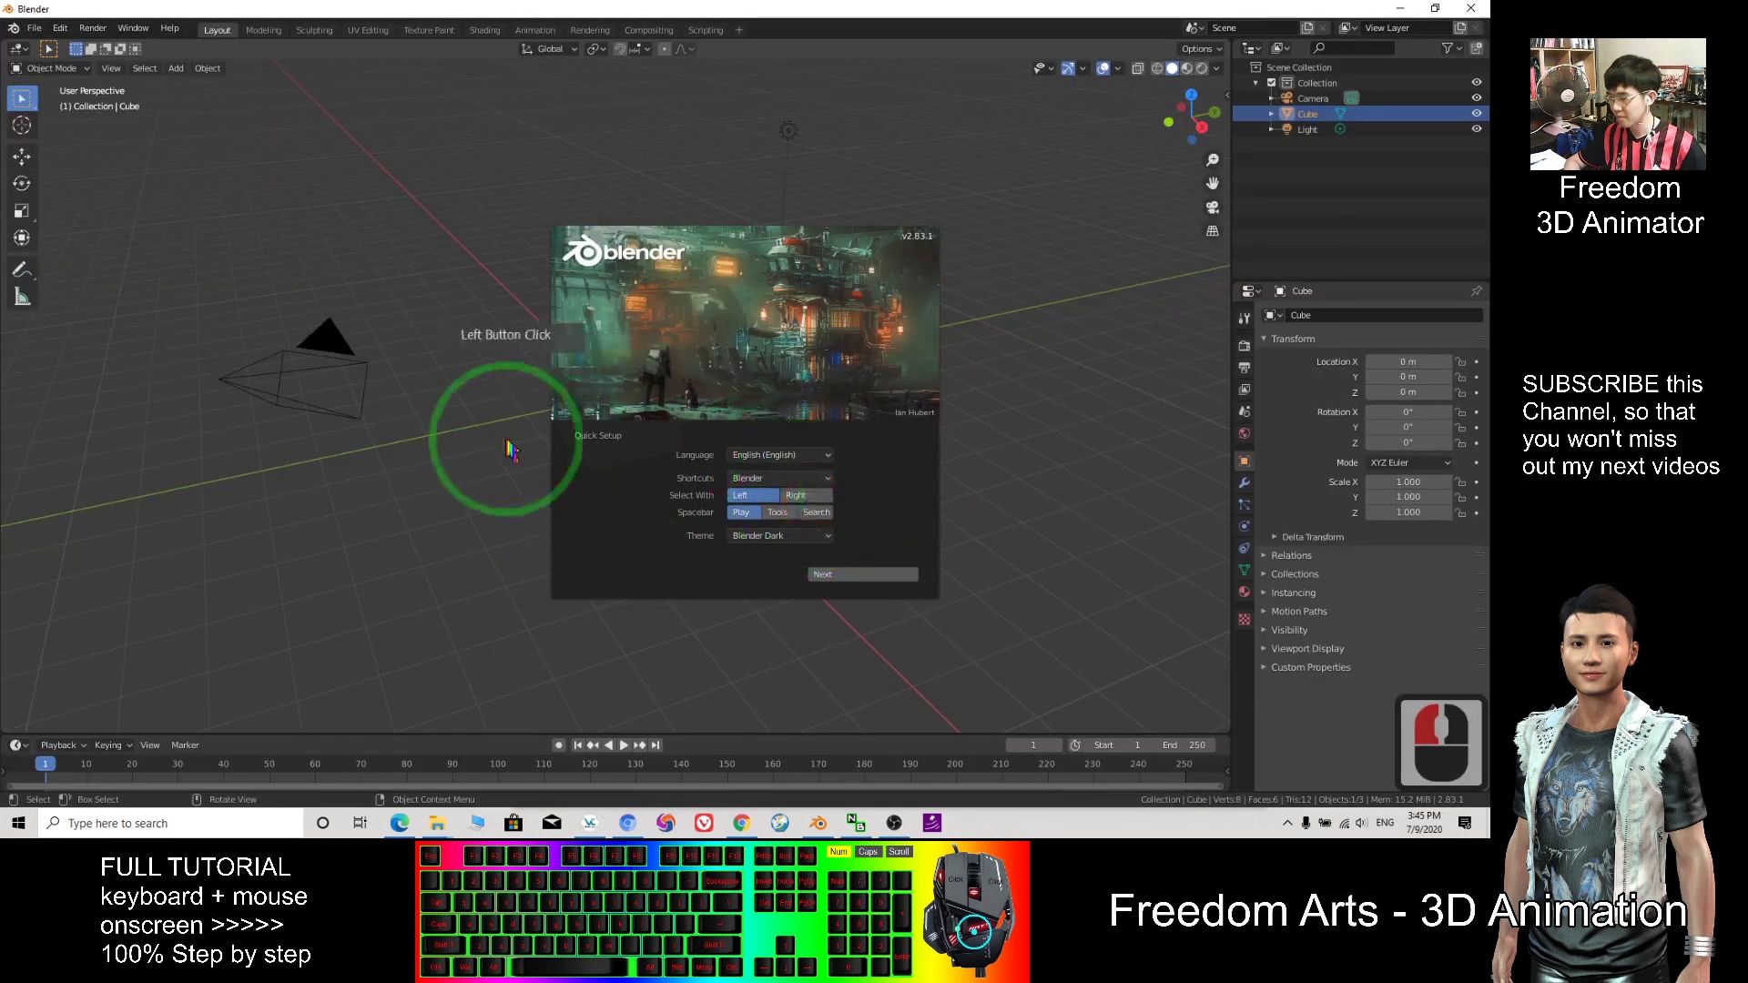
{"action": "left_click_drag", "start_coordinate": [169, 272], "coordinate": [1062, 652]}
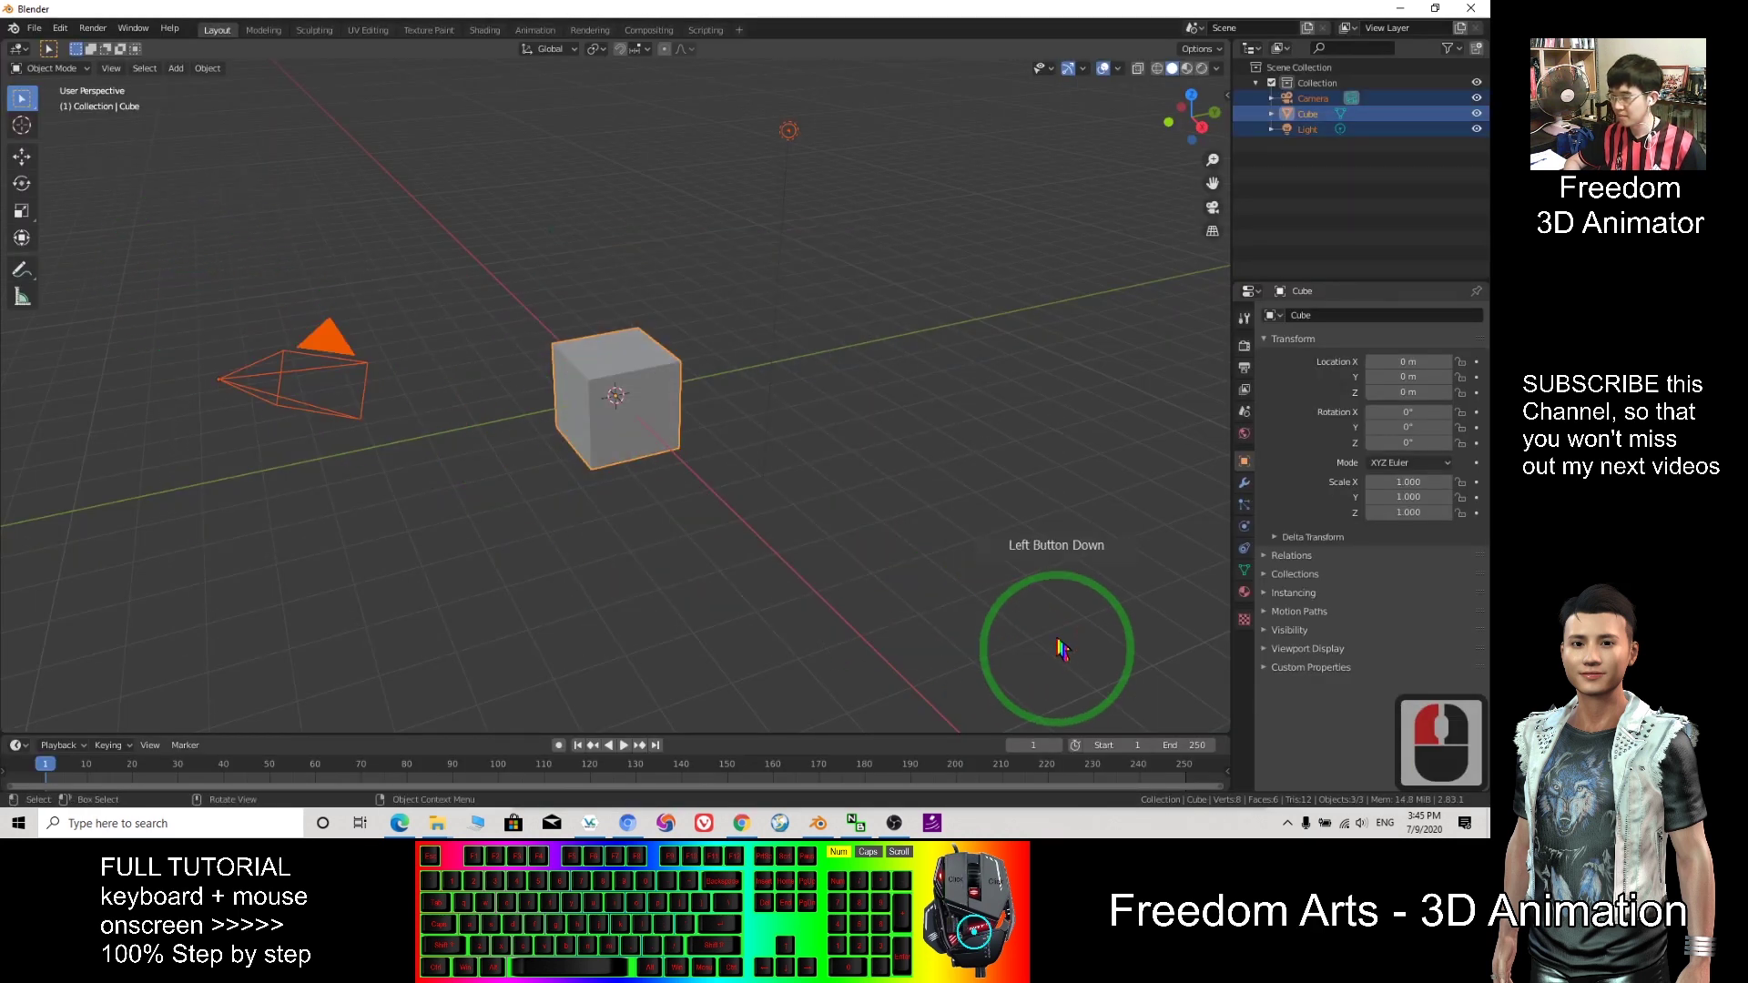
{"action": "left_click_drag", "start_coordinate": [172, 302], "coordinate": [1049, 606]}
{"action": "key", "text": "Delete"}
Place the Blender and Tiger folder windows side by side, with model.dae selected
{"action": "left_click_drag", "start_coordinate": [799, 11], "coordinate": [1251, 129]}
{"action": "left_click", "coordinate": [365, 415]}
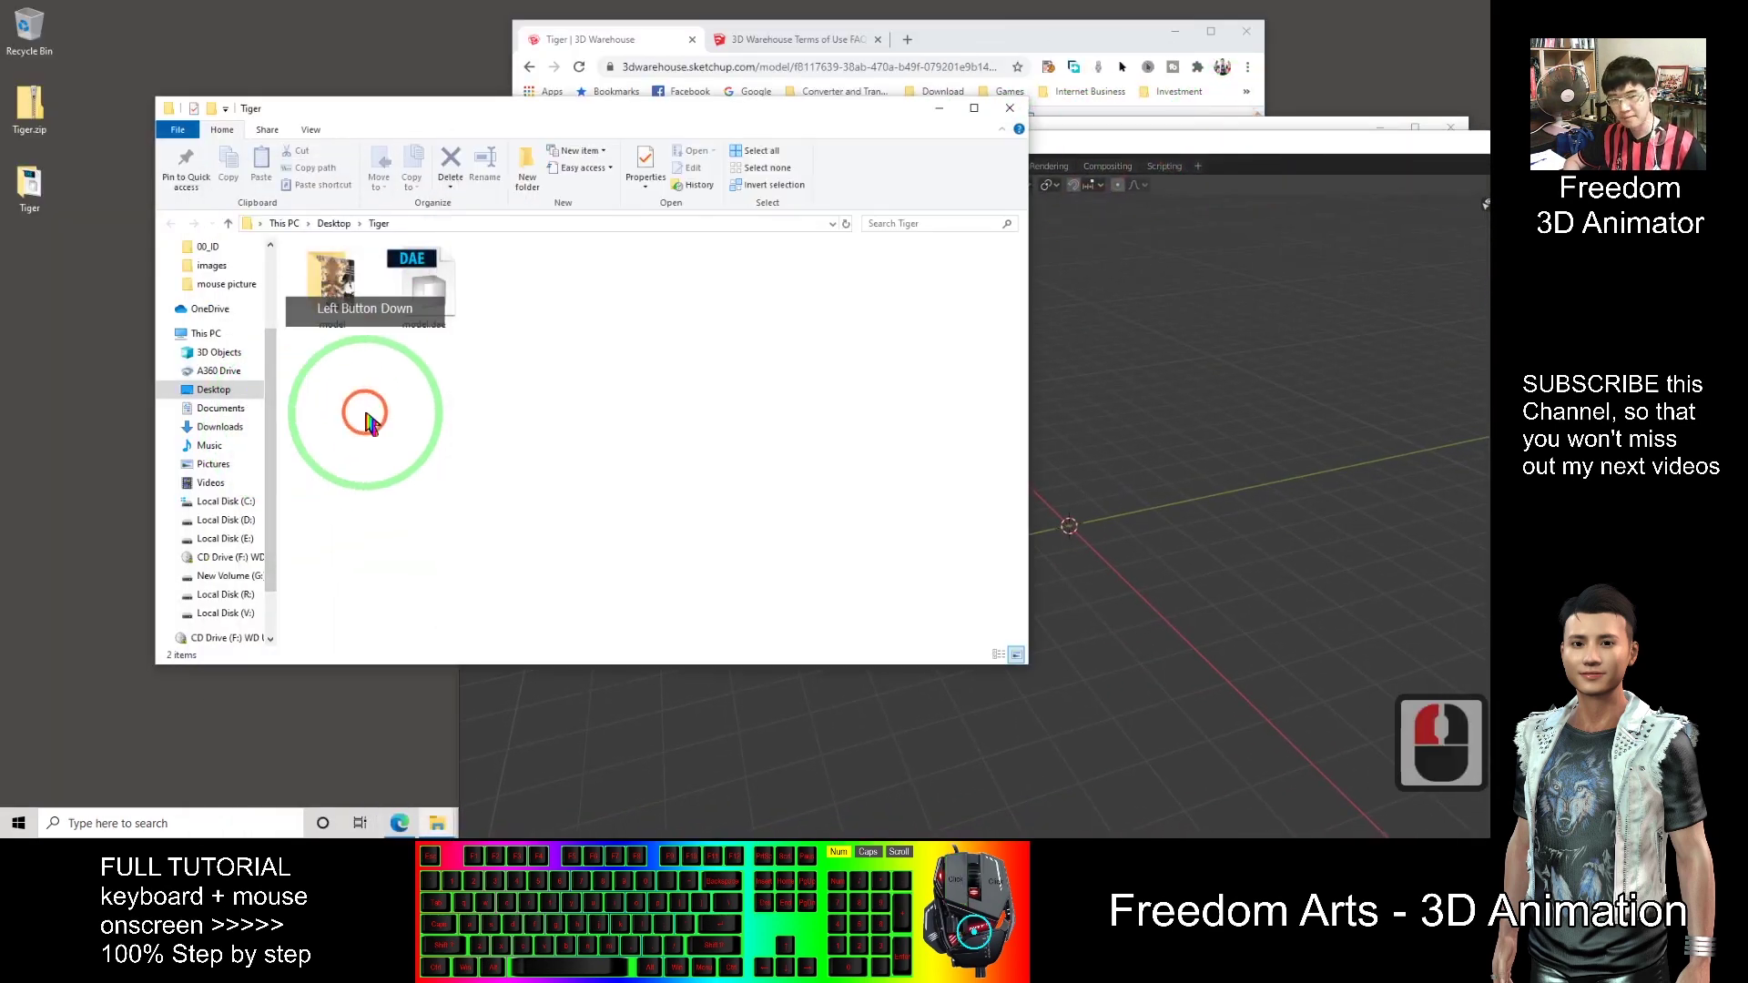
{"action": "left_click_drag", "start_coordinate": [551, 118], "coordinate": [393, 137]}
{"action": "left_click_drag", "start_coordinate": [264, 305], "coordinate": [952, 251]}
{"action": "left_click_drag", "start_coordinate": [868, 304], "coordinate": [472, 309]}
{"action": "left_click", "coordinate": [262, 314]}
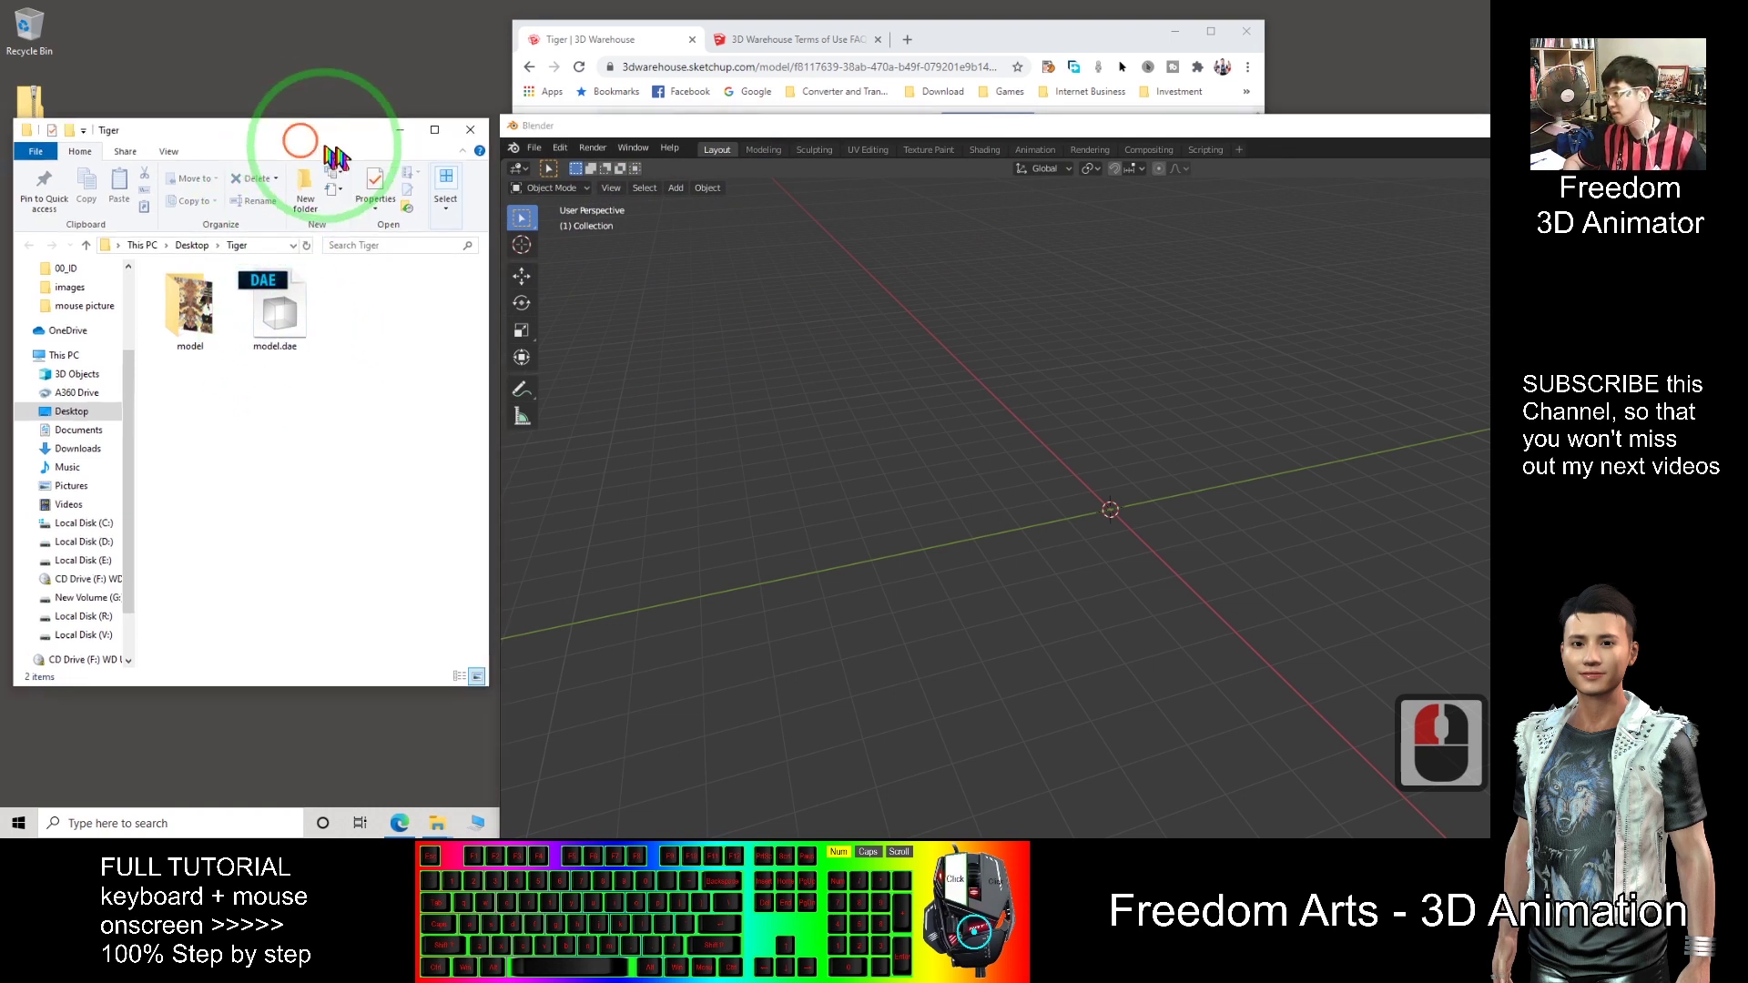
{"action": "left_click_drag", "start_coordinate": [292, 141], "coordinate": [451, 163]}
{"action": "left_click", "coordinate": [332, 476]}
{"action": "left_click", "coordinate": [438, 392]}
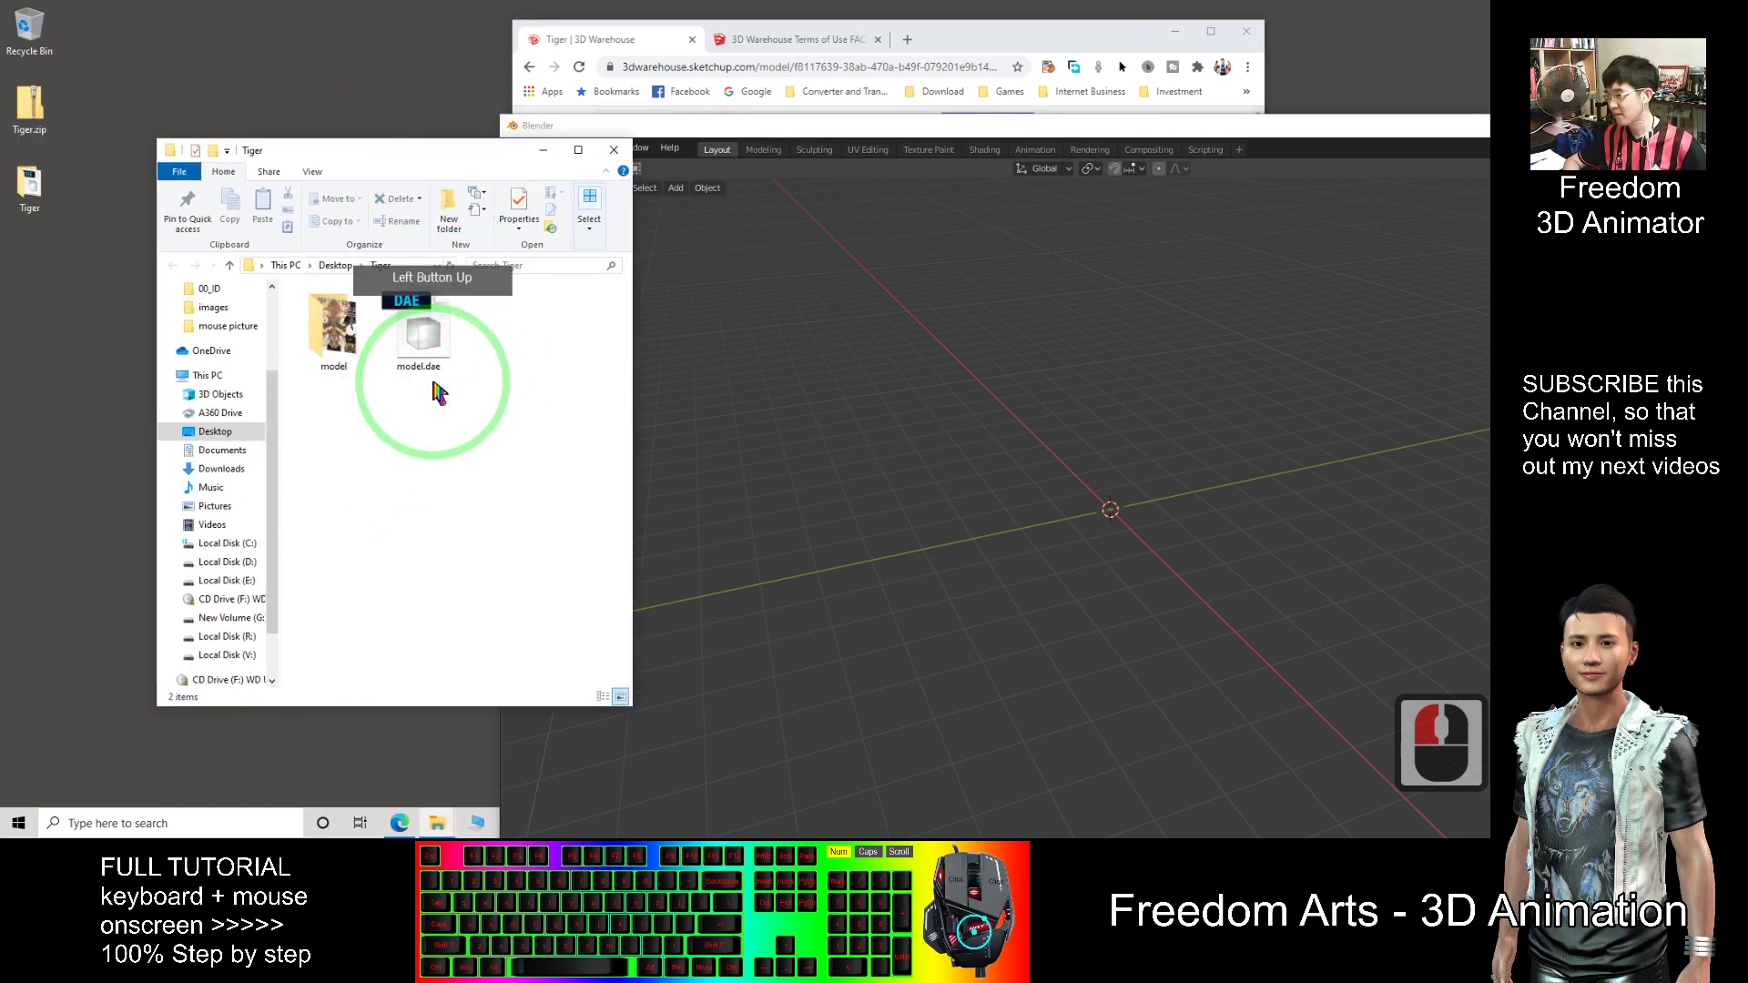
{"action": "left_click", "coordinate": [312, 172]}
{"action": "left_click", "coordinate": [515, 207]}
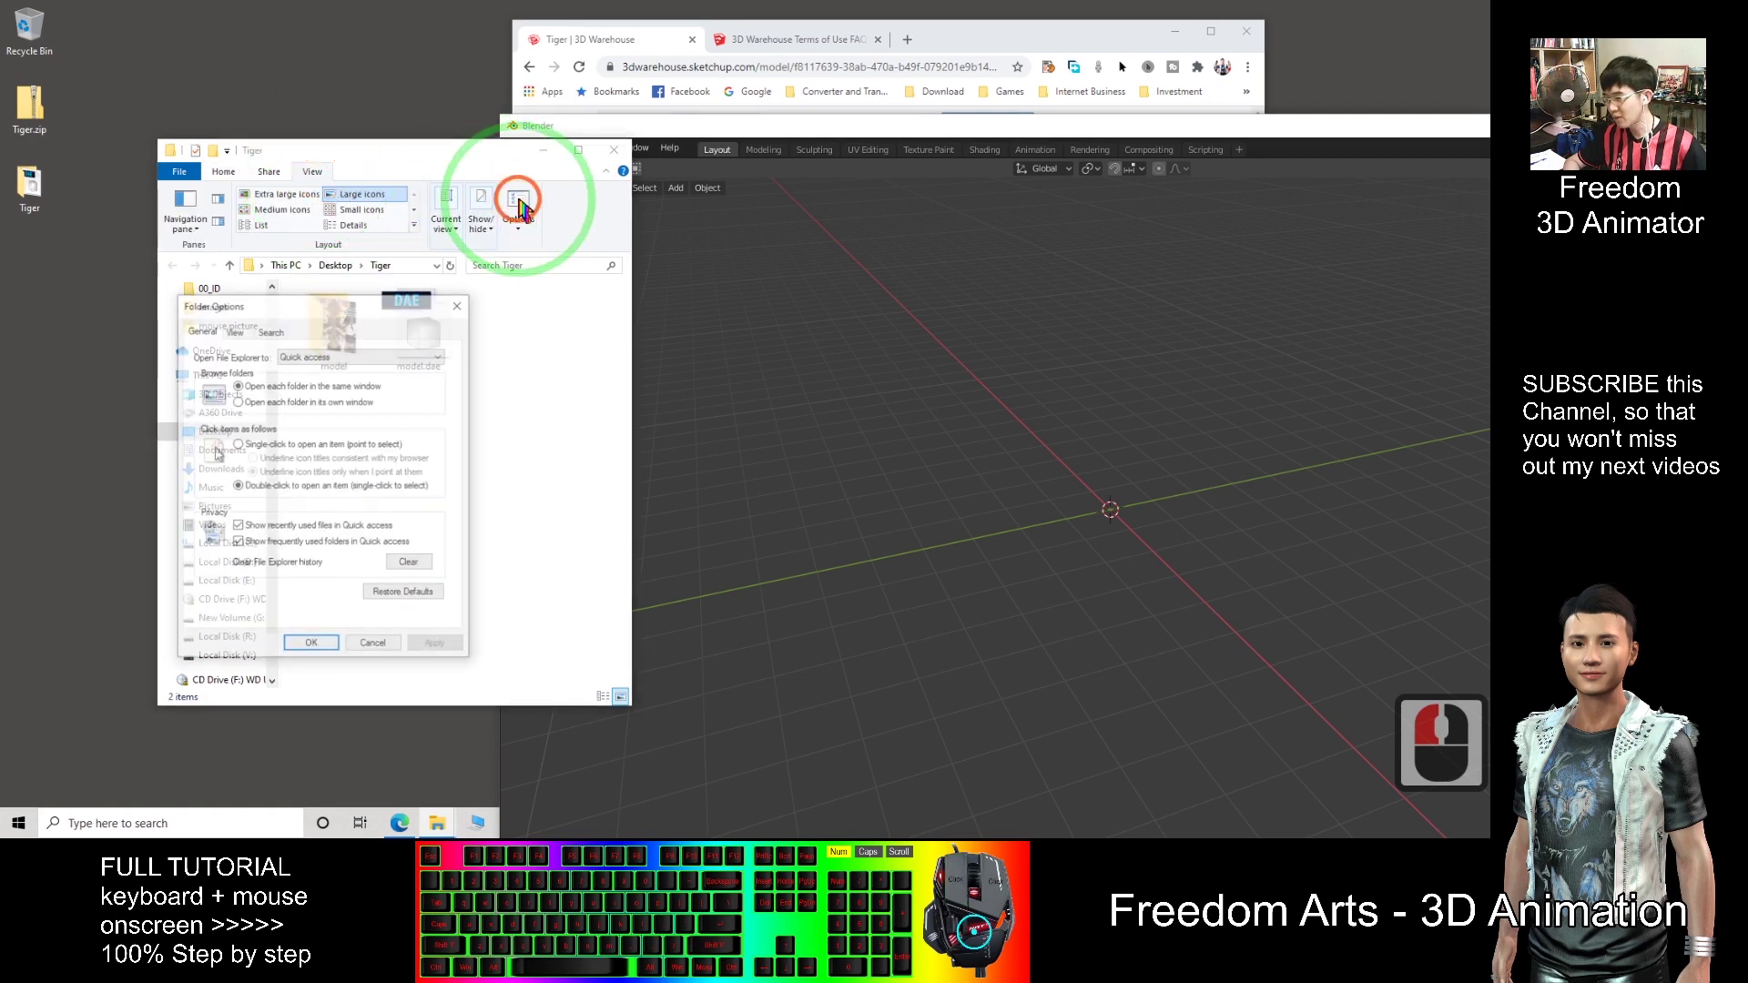
{"action": "left_click", "coordinate": [246, 328]}
{"action": "left_click_drag", "start_coordinate": [314, 304], "coordinate": [308, 271]}
{"action": "left_click", "coordinate": [215, 538]}
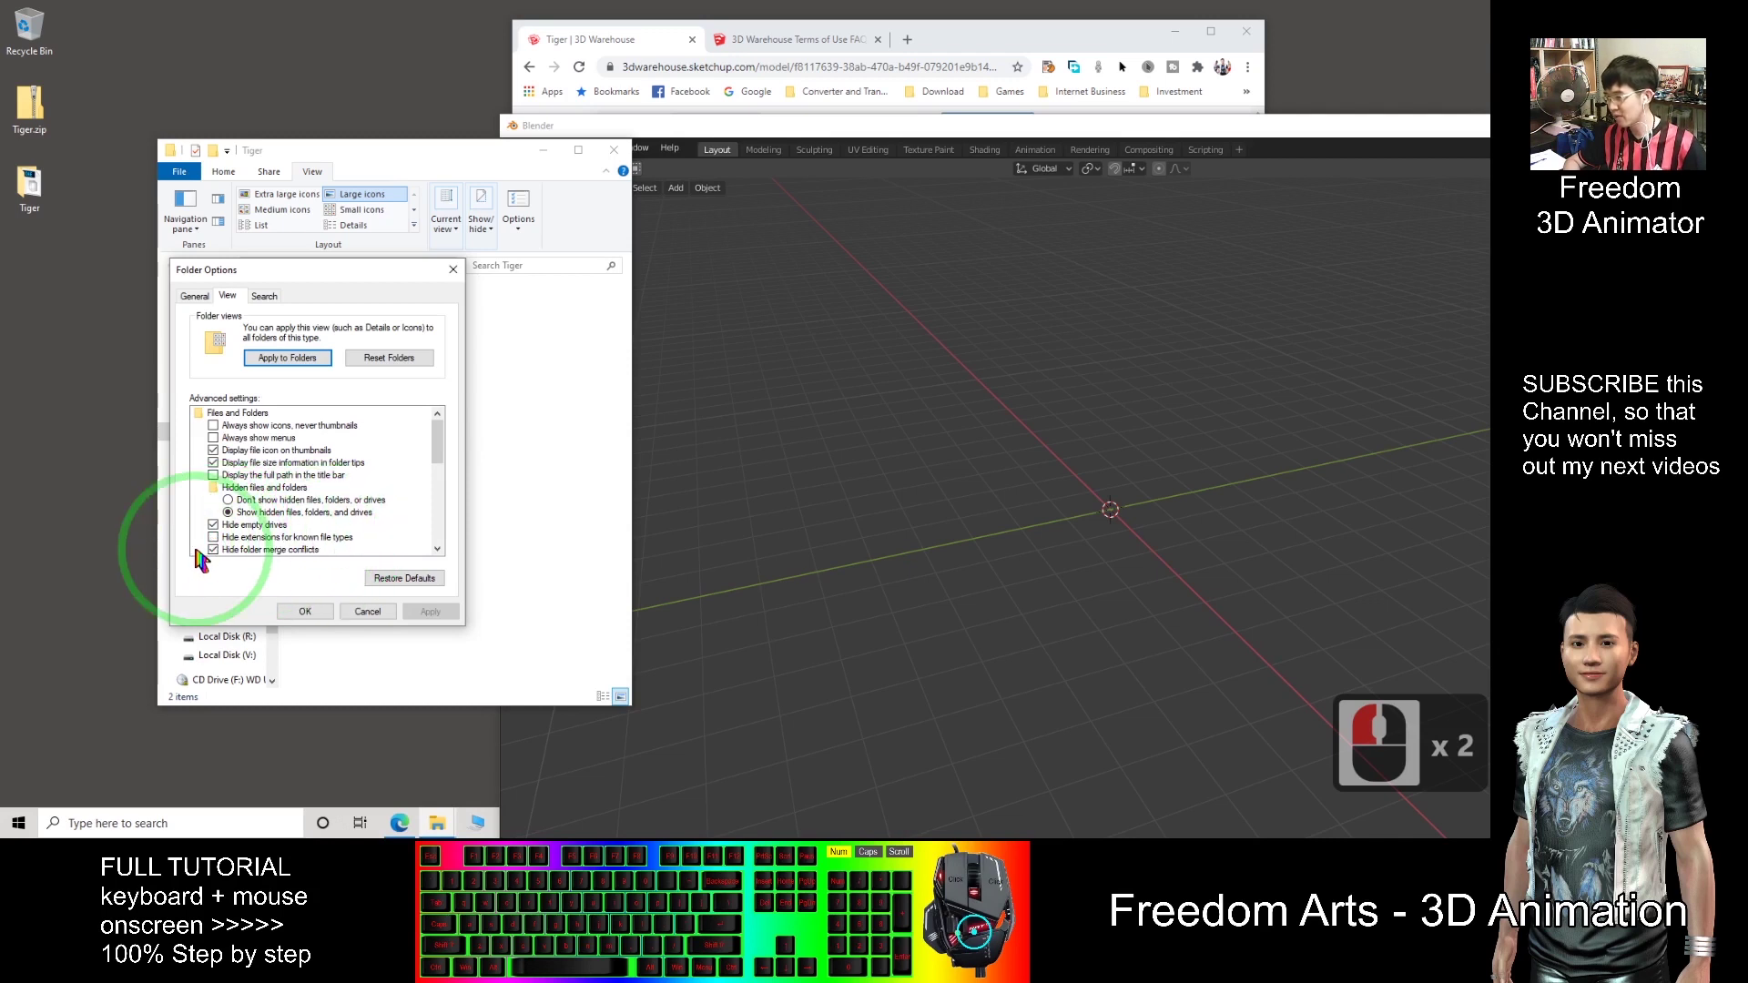
{"action": "left_click", "coordinate": [305, 611]}
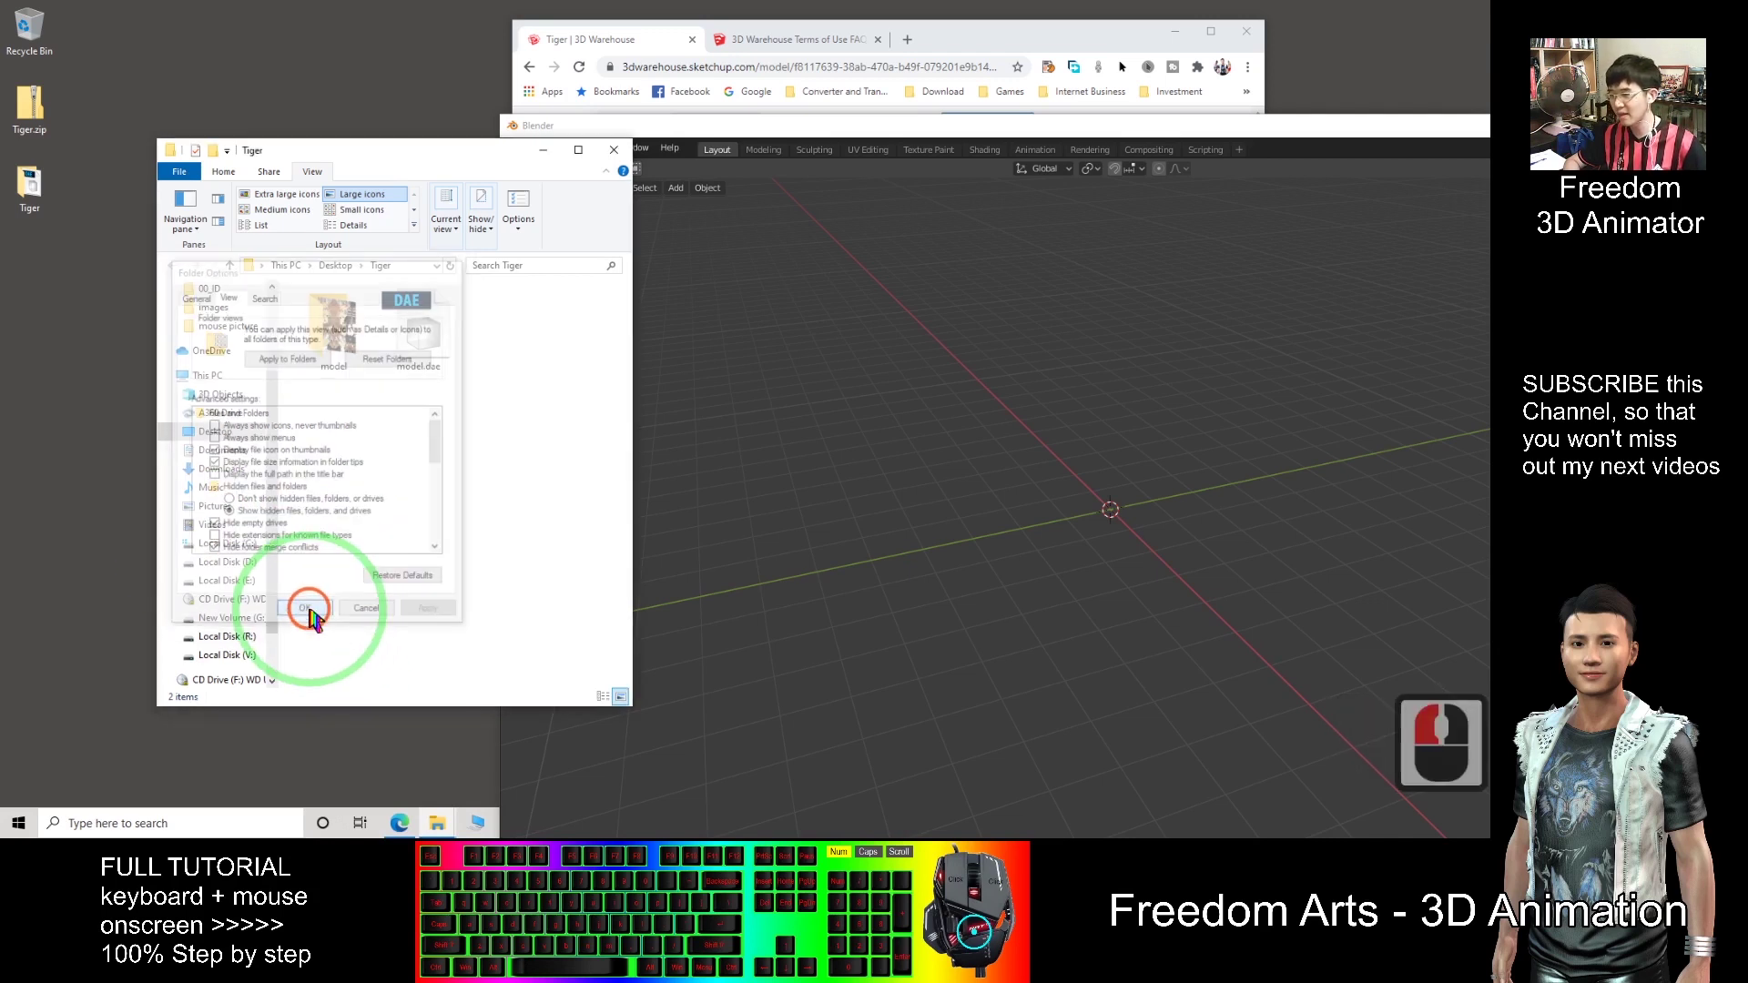
{"action": "left_click_drag", "start_coordinate": [741, 120], "coordinate": [826, 117]}
Start a Collada (.dae) import from Blender's File > Import menu
{"action": "left_click", "coordinate": [619, 146]}
{"action": "left_click", "coordinate": [654, 353]}
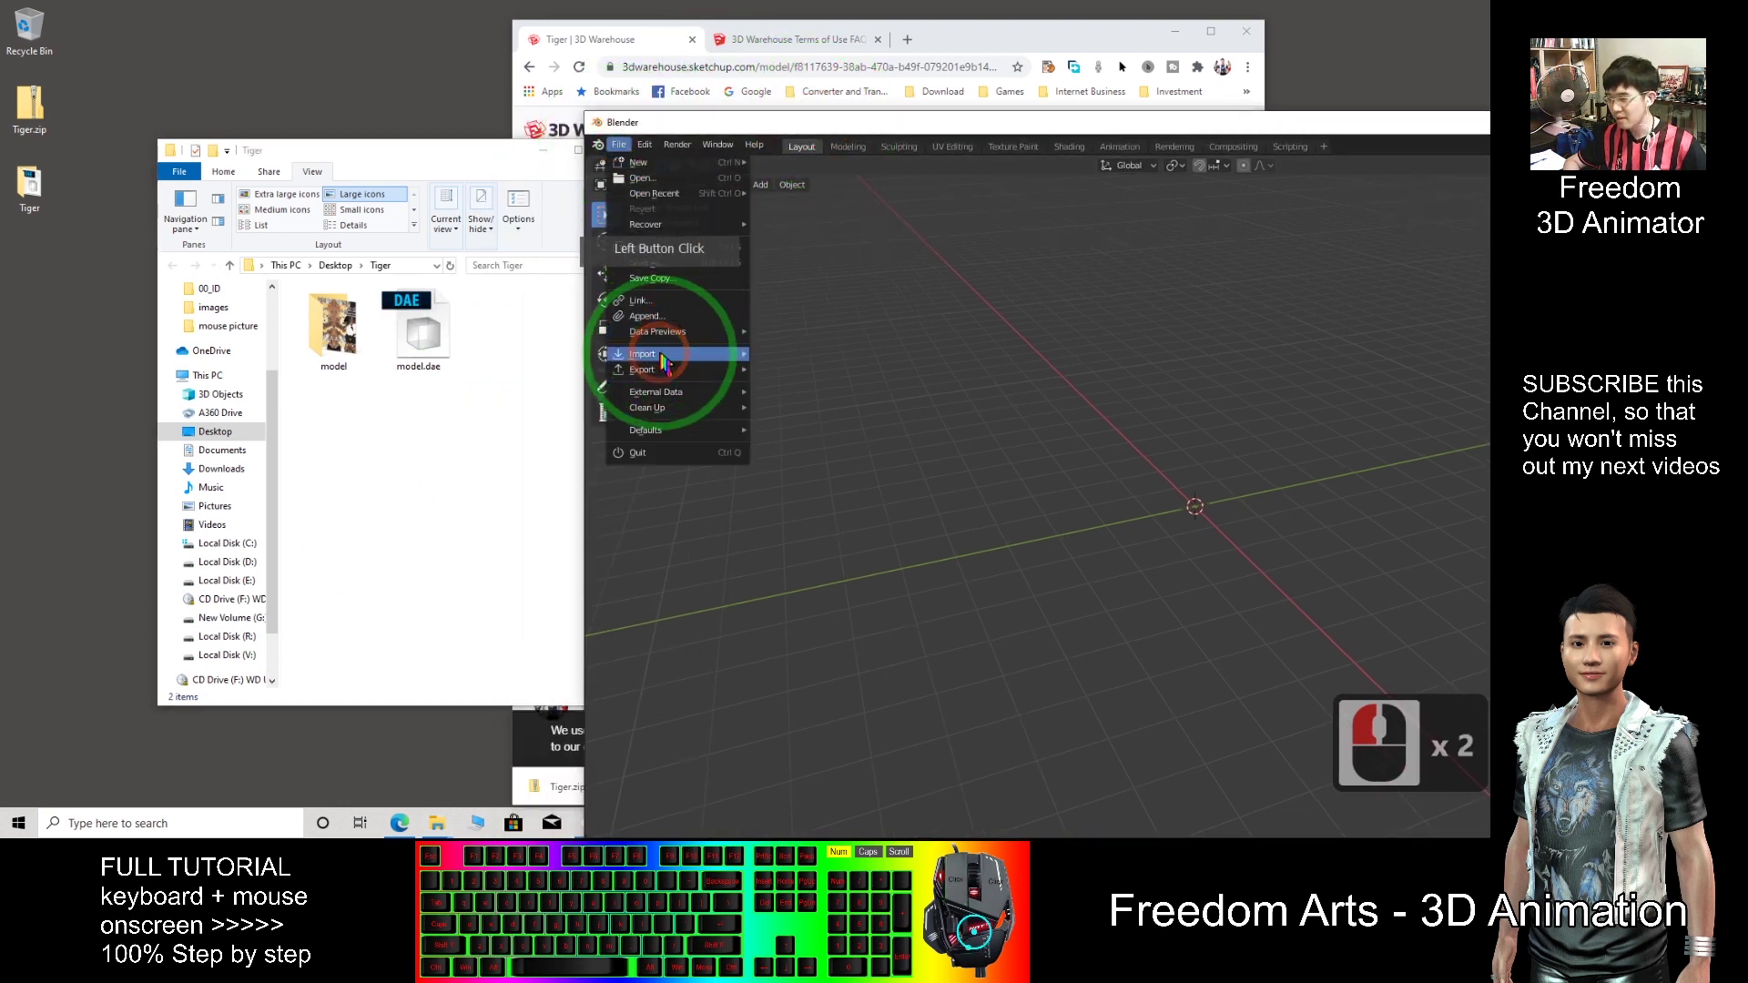
{"action": "left_click", "coordinate": [818, 355]}
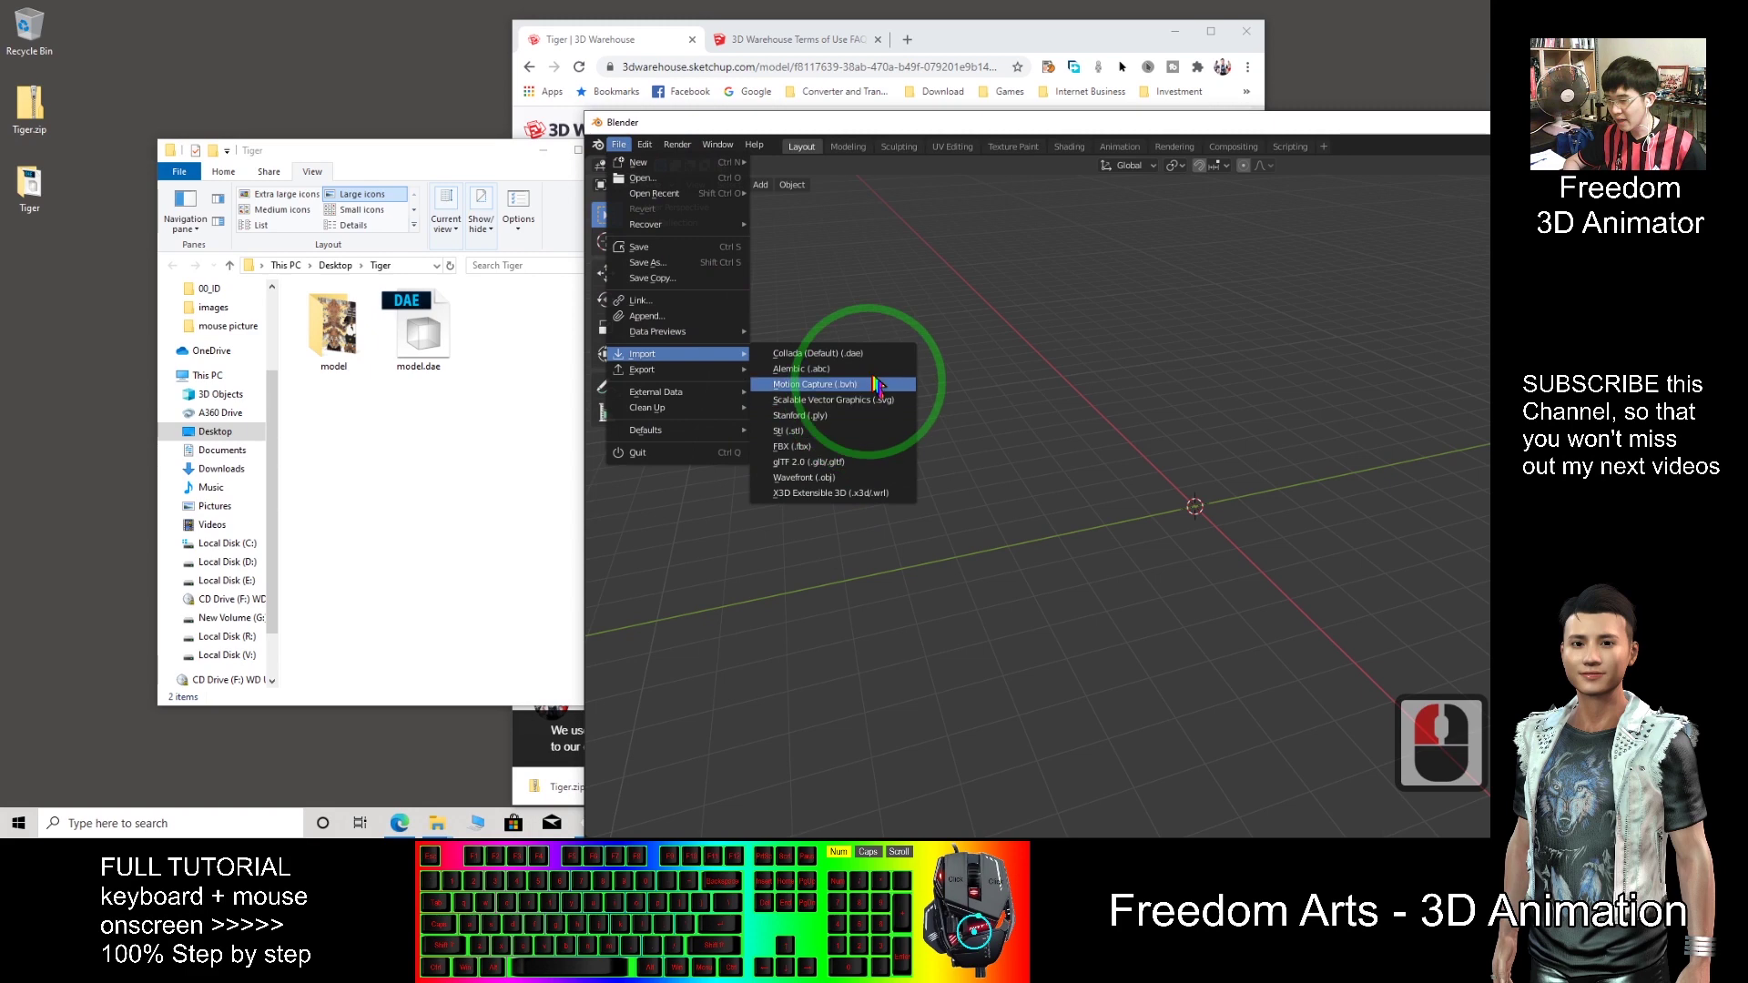
{"action": "left_click", "coordinate": [881, 355]}
Paste the Tiger folder path into the import browser and import model.dae
{"action": "left_click", "coordinate": [417, 182]}
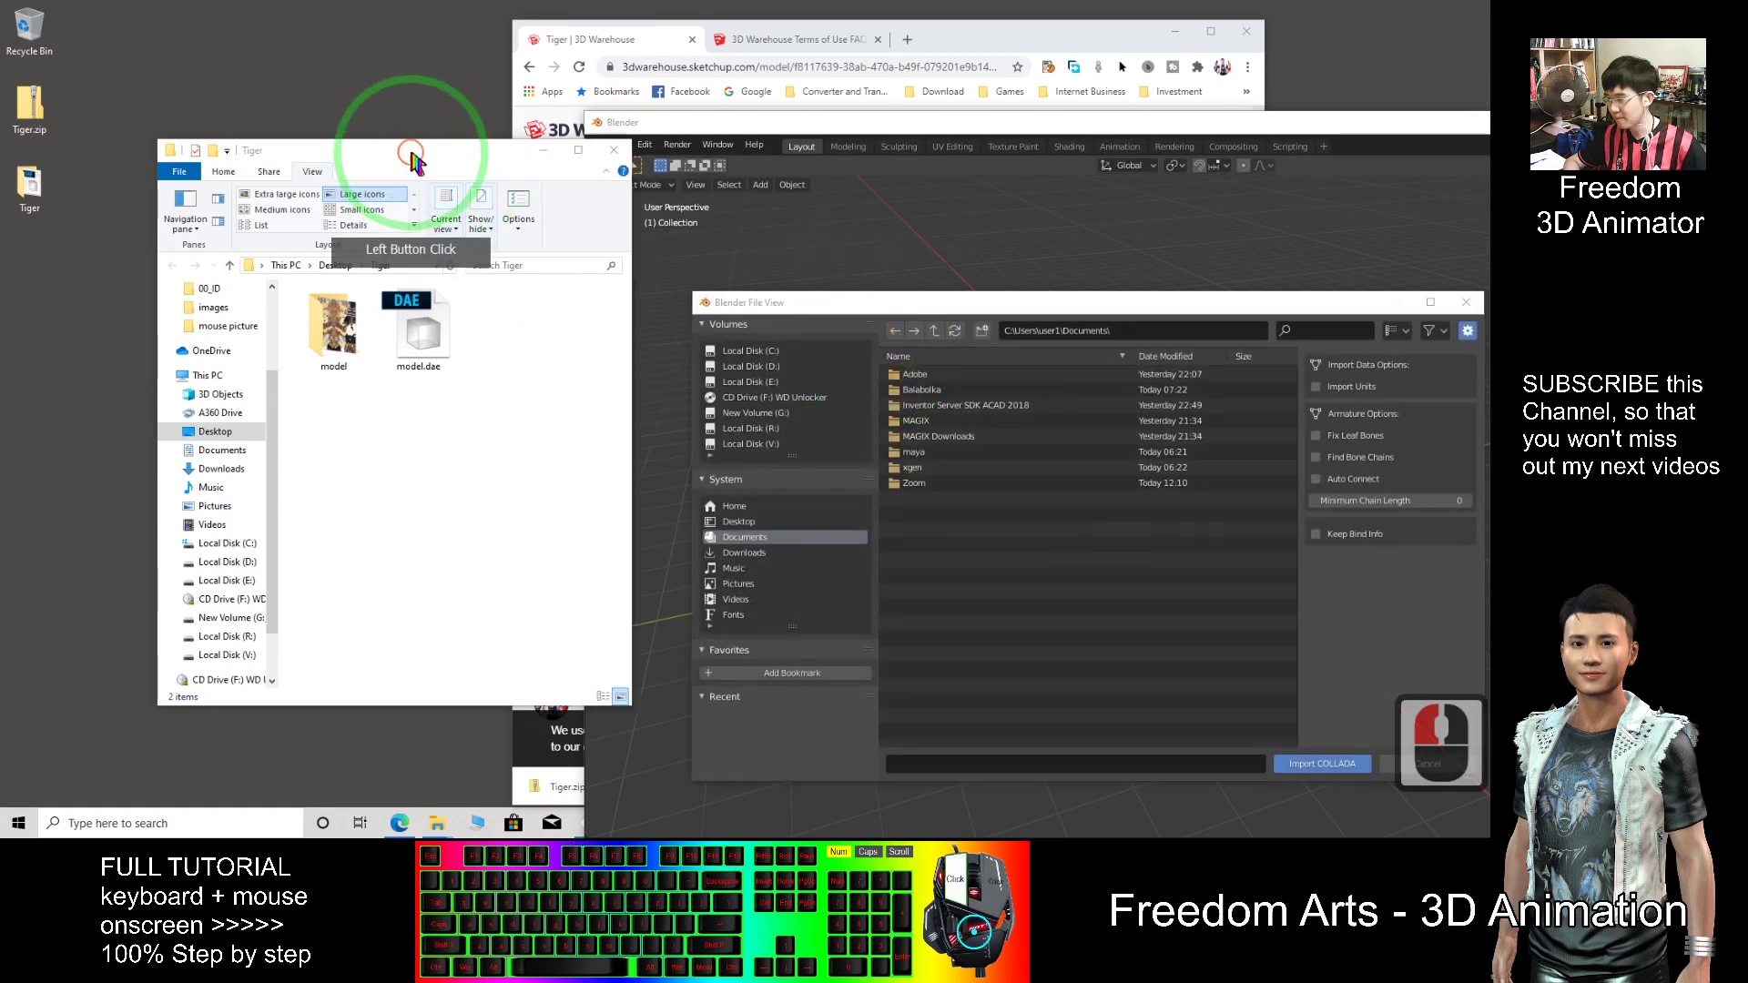
{"action": "left_click", "coordinate": [405, 291]}
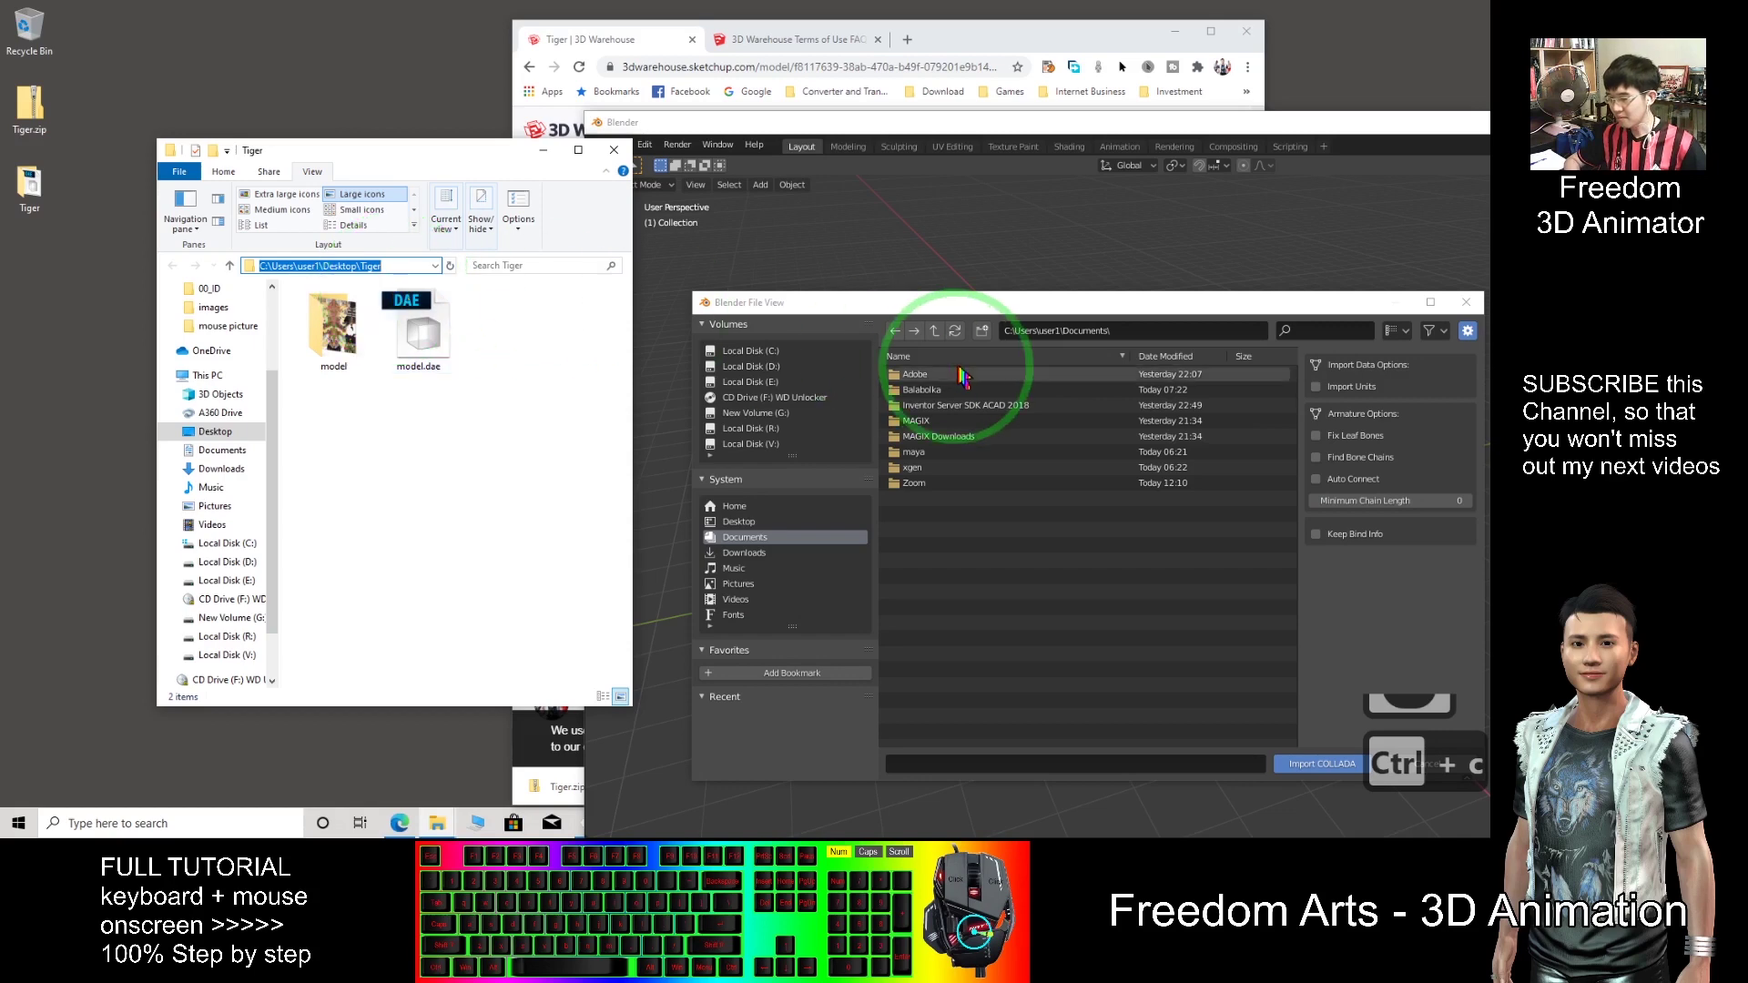
{"action": "left_click", "coordinate": [1138, 329]}
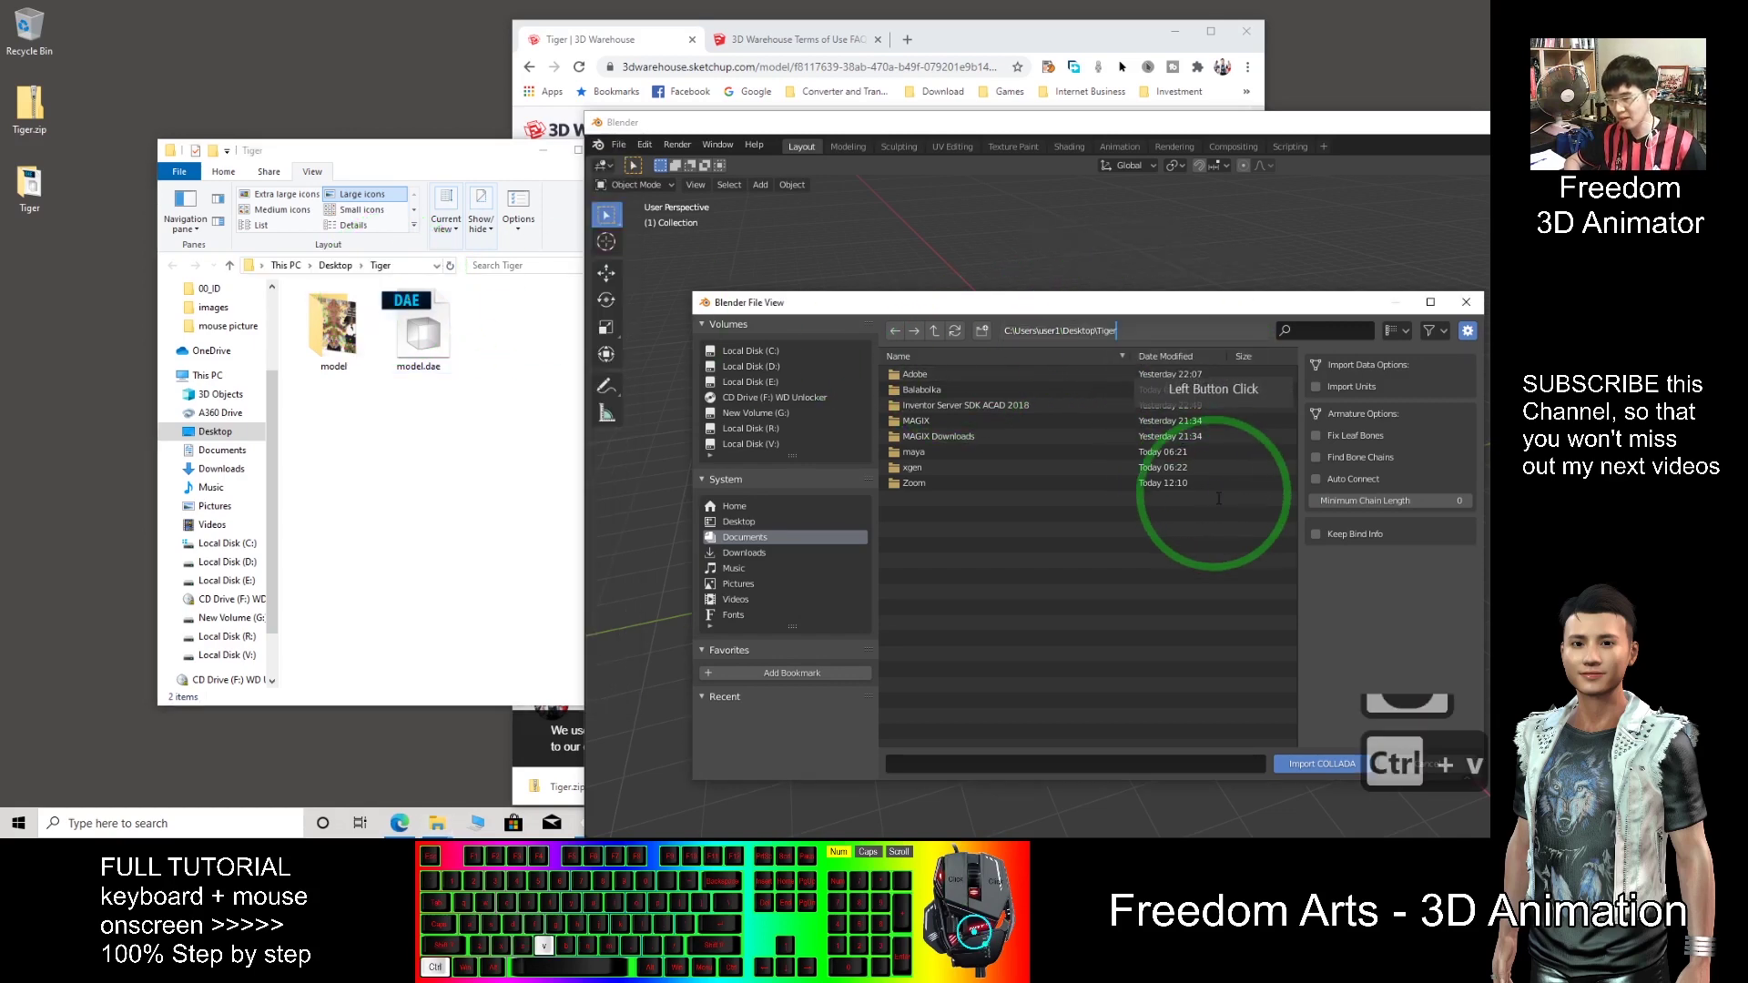
{"action": "type", "text": "C:\\Users\\user1\\Desktop\\Tiger"}
{"action": "key", "text": "Return"}
{"action": "double_click", "coordinate": [927, 391]}
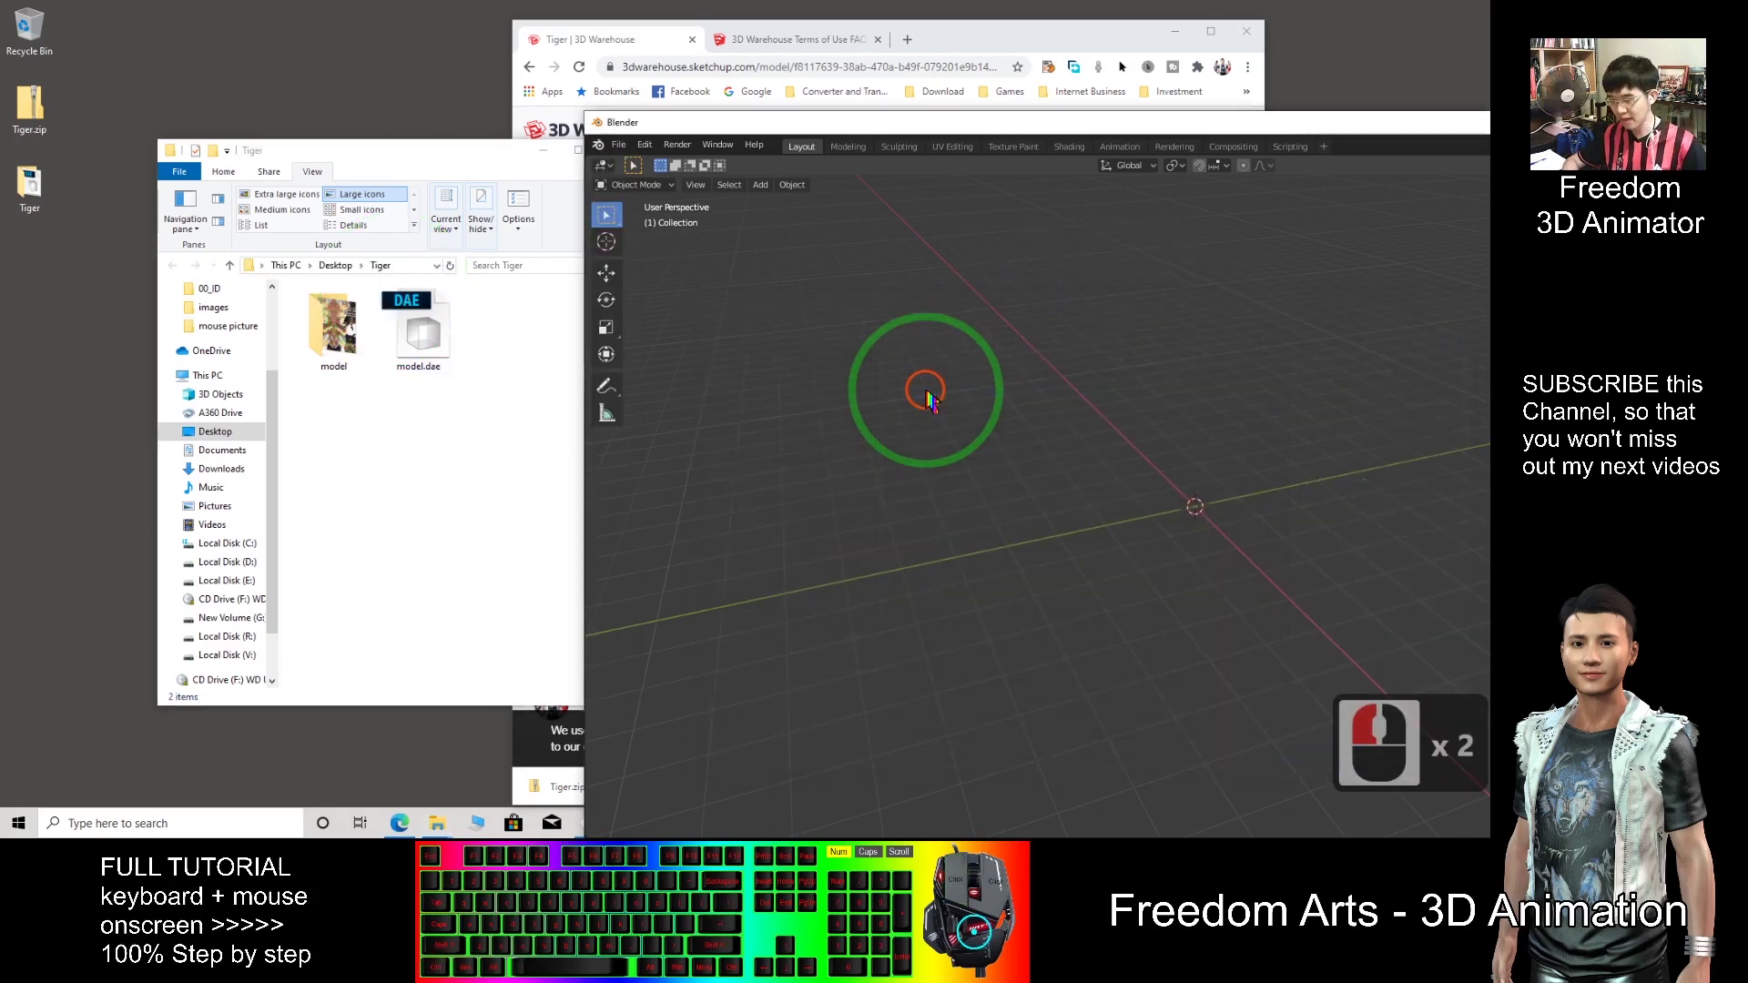
Maximize the Blender window and frame the imported tiger in the viewport
{"action": "double_click", "coordinate": [1279, 128]}
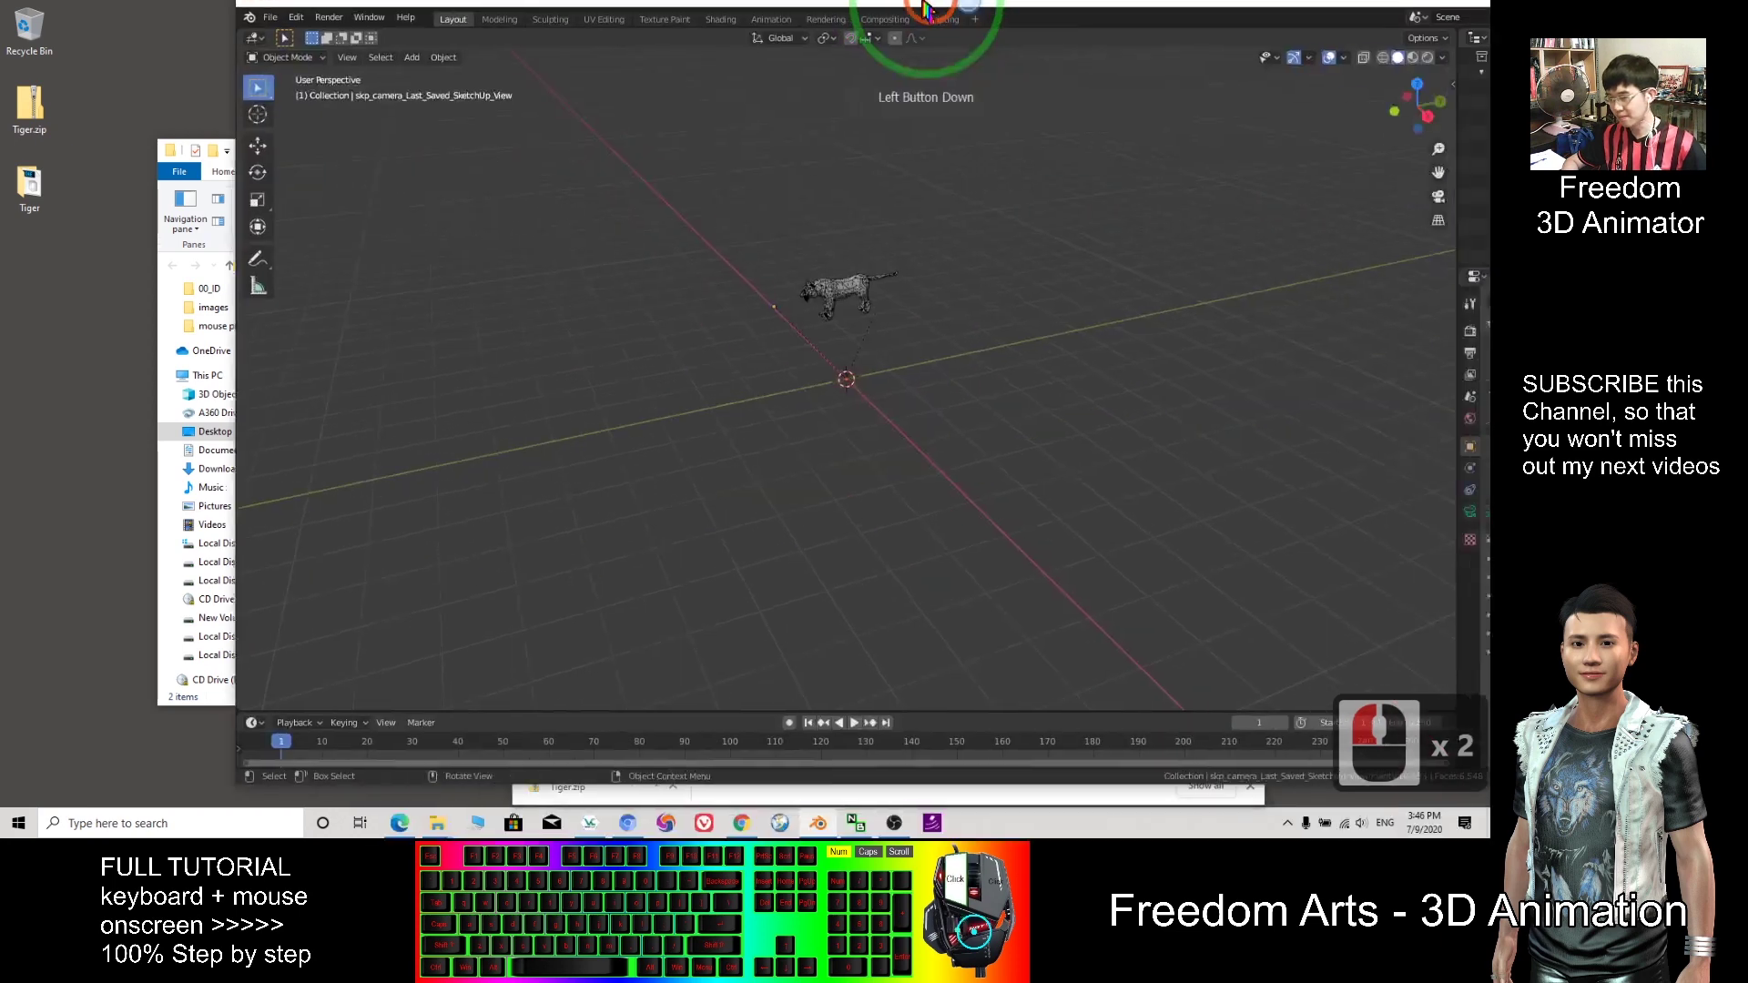
{"action": "scroll", "coordinate": [720, 309], "scroll_direction": "up", "scroll_amount": 6}
{"action": "middle_click_drag", "start_coordinate": [736, 341], "coordinate": [710, 431]}
{"action": "scroll", "coordinate": [710, 431], "scroll_direction": "up", "scroll_amount": 7}
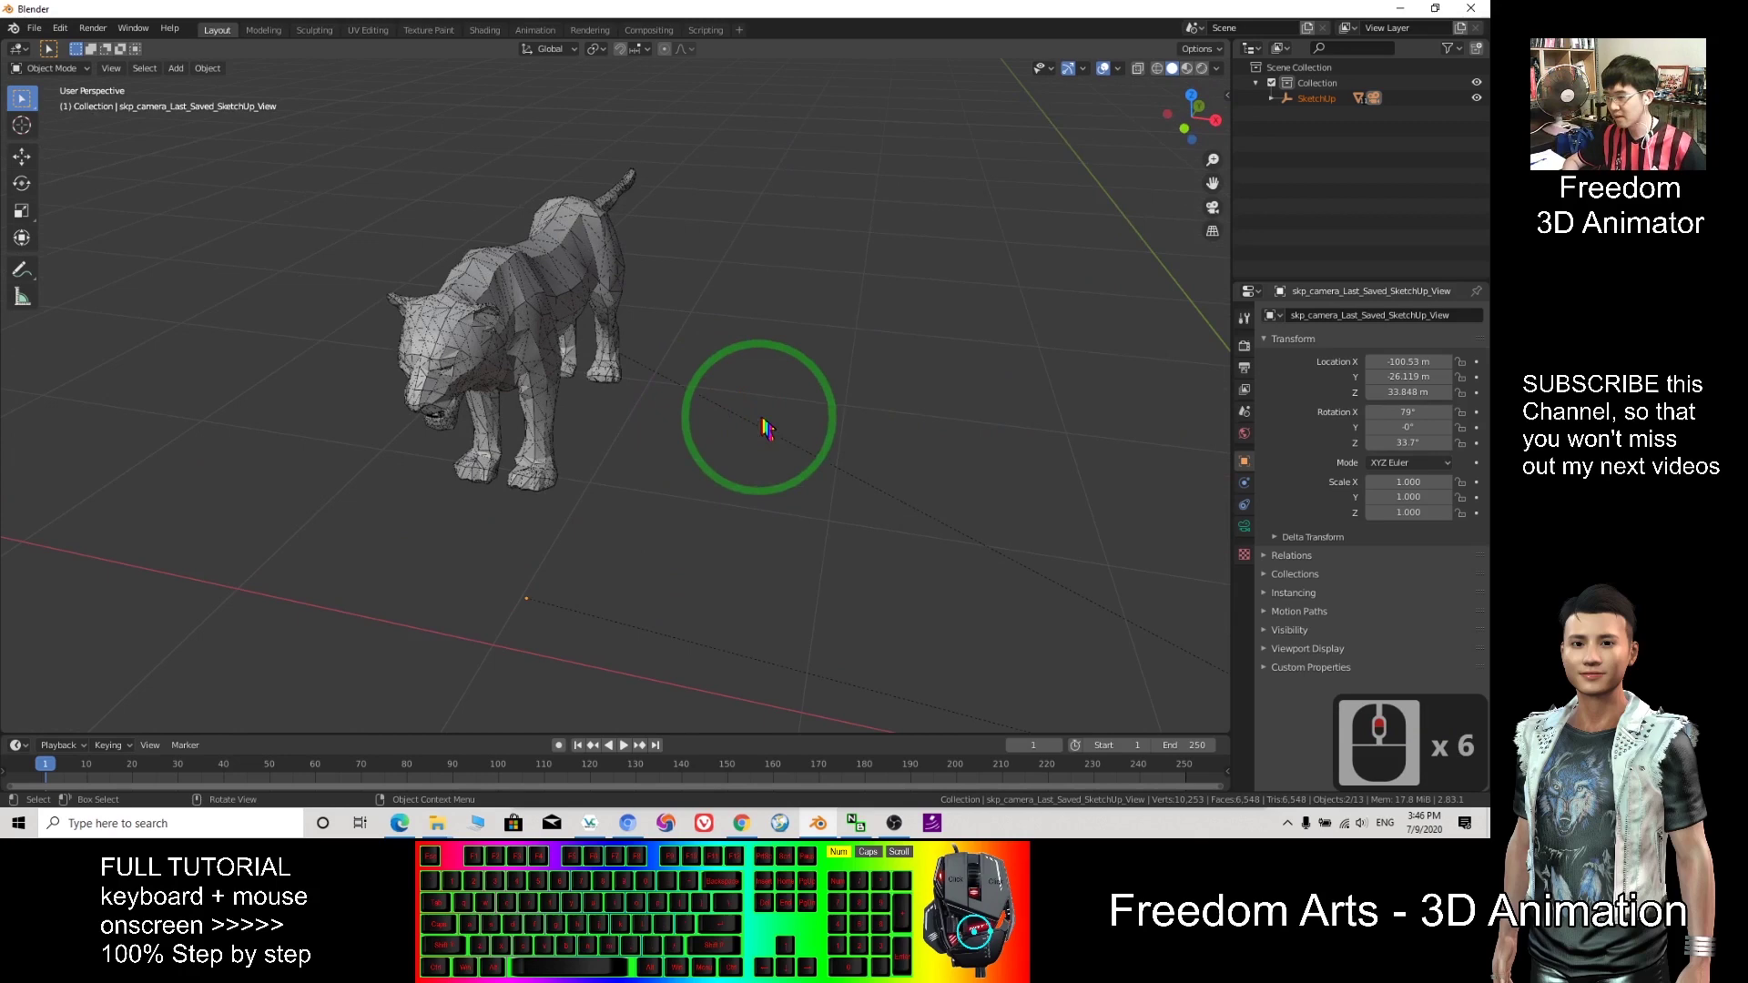
{"action": "middle_click_drag", "start_coordinate": [889, 491], "coordinate": [889, 500], "text": "shift"}
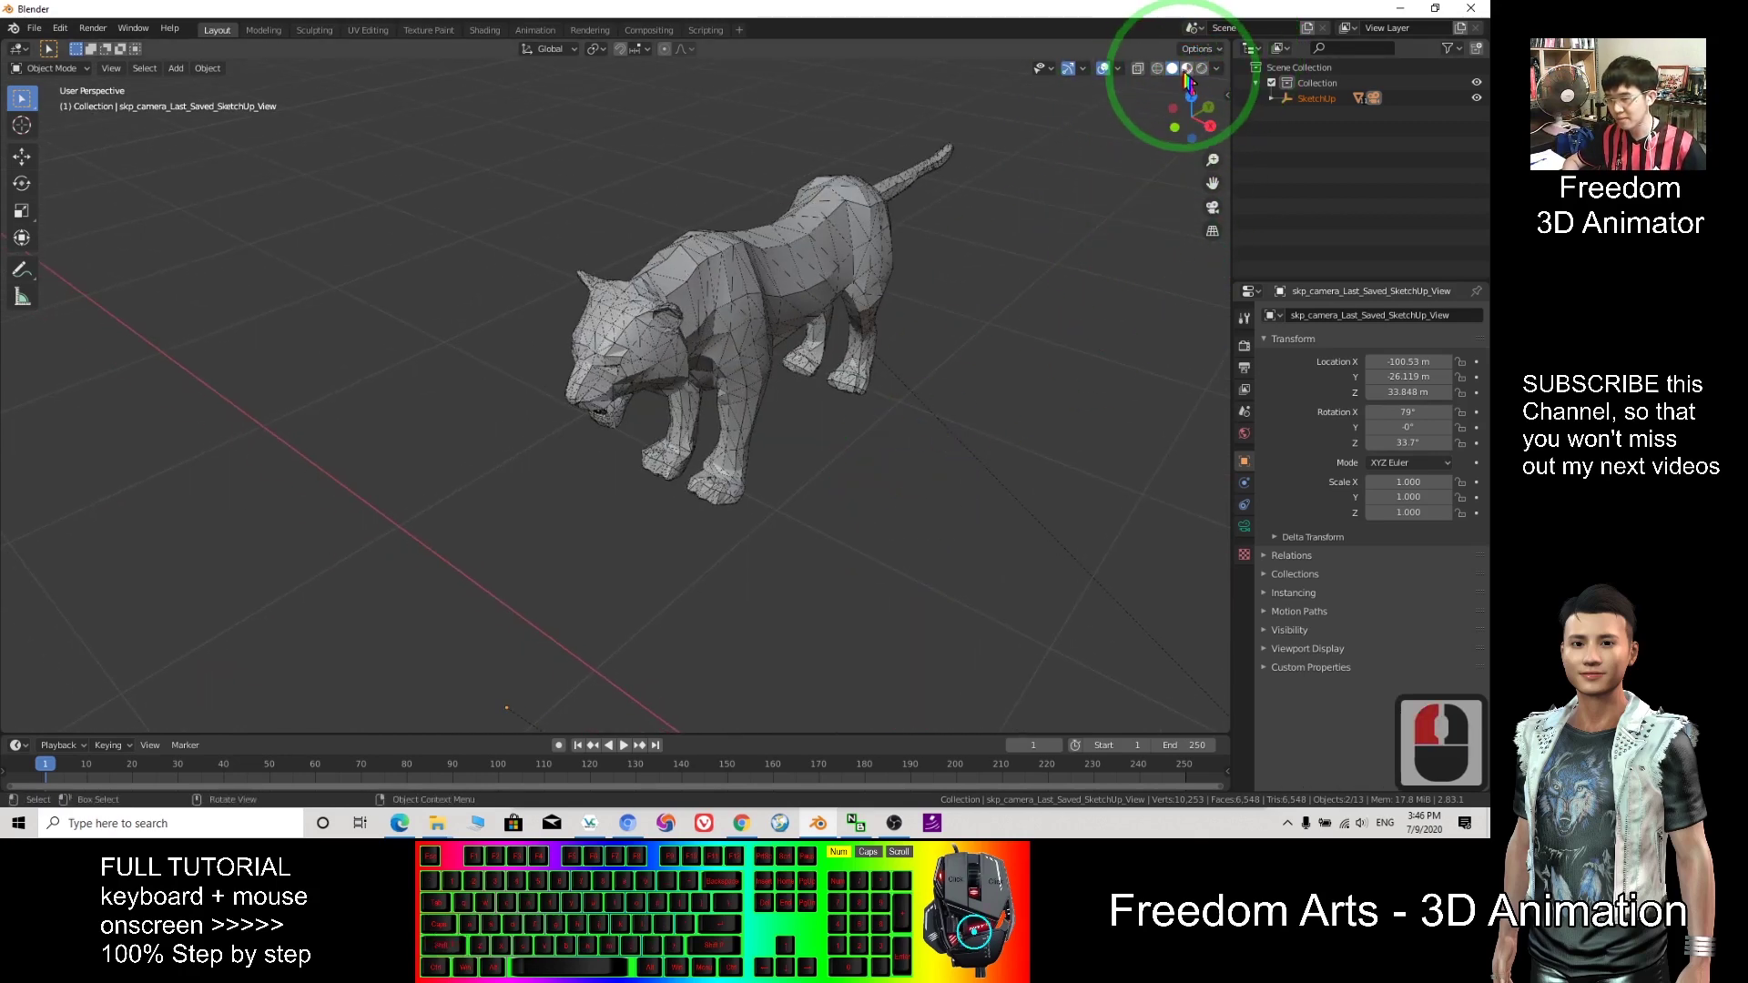
Switch to Material Preview shading and orbit to see the textured tiger from the side
{"action": "left_click", "coordinate": [1187, 69]}
{"action": "scroll", "coordinate": [1046, 379], "scroll_direction": "down", "scroll_amount": 5}
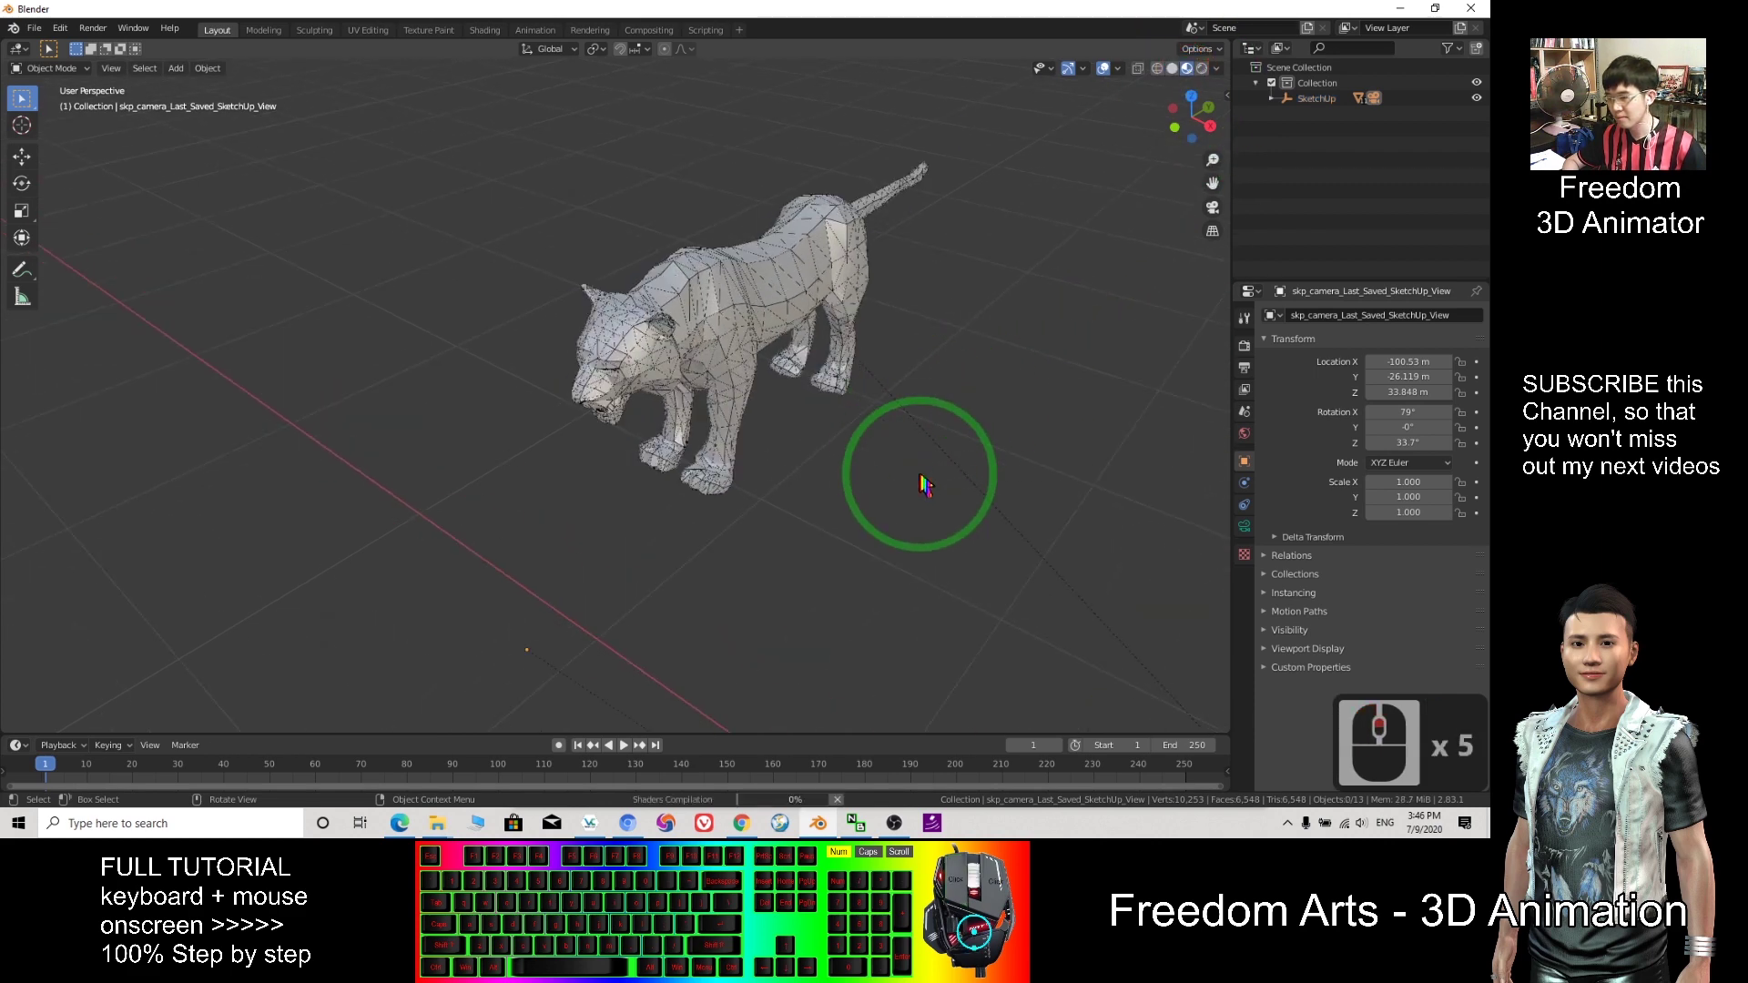
{"action": "middle_click_drag", "start_coordinate": [925, 484], "coordinate": [1112, 441]}
{"action": "mouse_move", "coordinate": [507, 511]}
{"action": "middle_mouse_down", "text": "shift"}
{"action": "mouse_move", "coordinate": [801, 446]}
{"action": "mouse_move", "coordinate": [354, 547]}
{"action": "mouse_move", "coordinate": [488, 527]}
{"action": "middle_mouse_up", "text": "shift"}
{"action": "scroll", "coordinate": [586, 488], "scroll_direction": "up", "scroll_amount": 4}
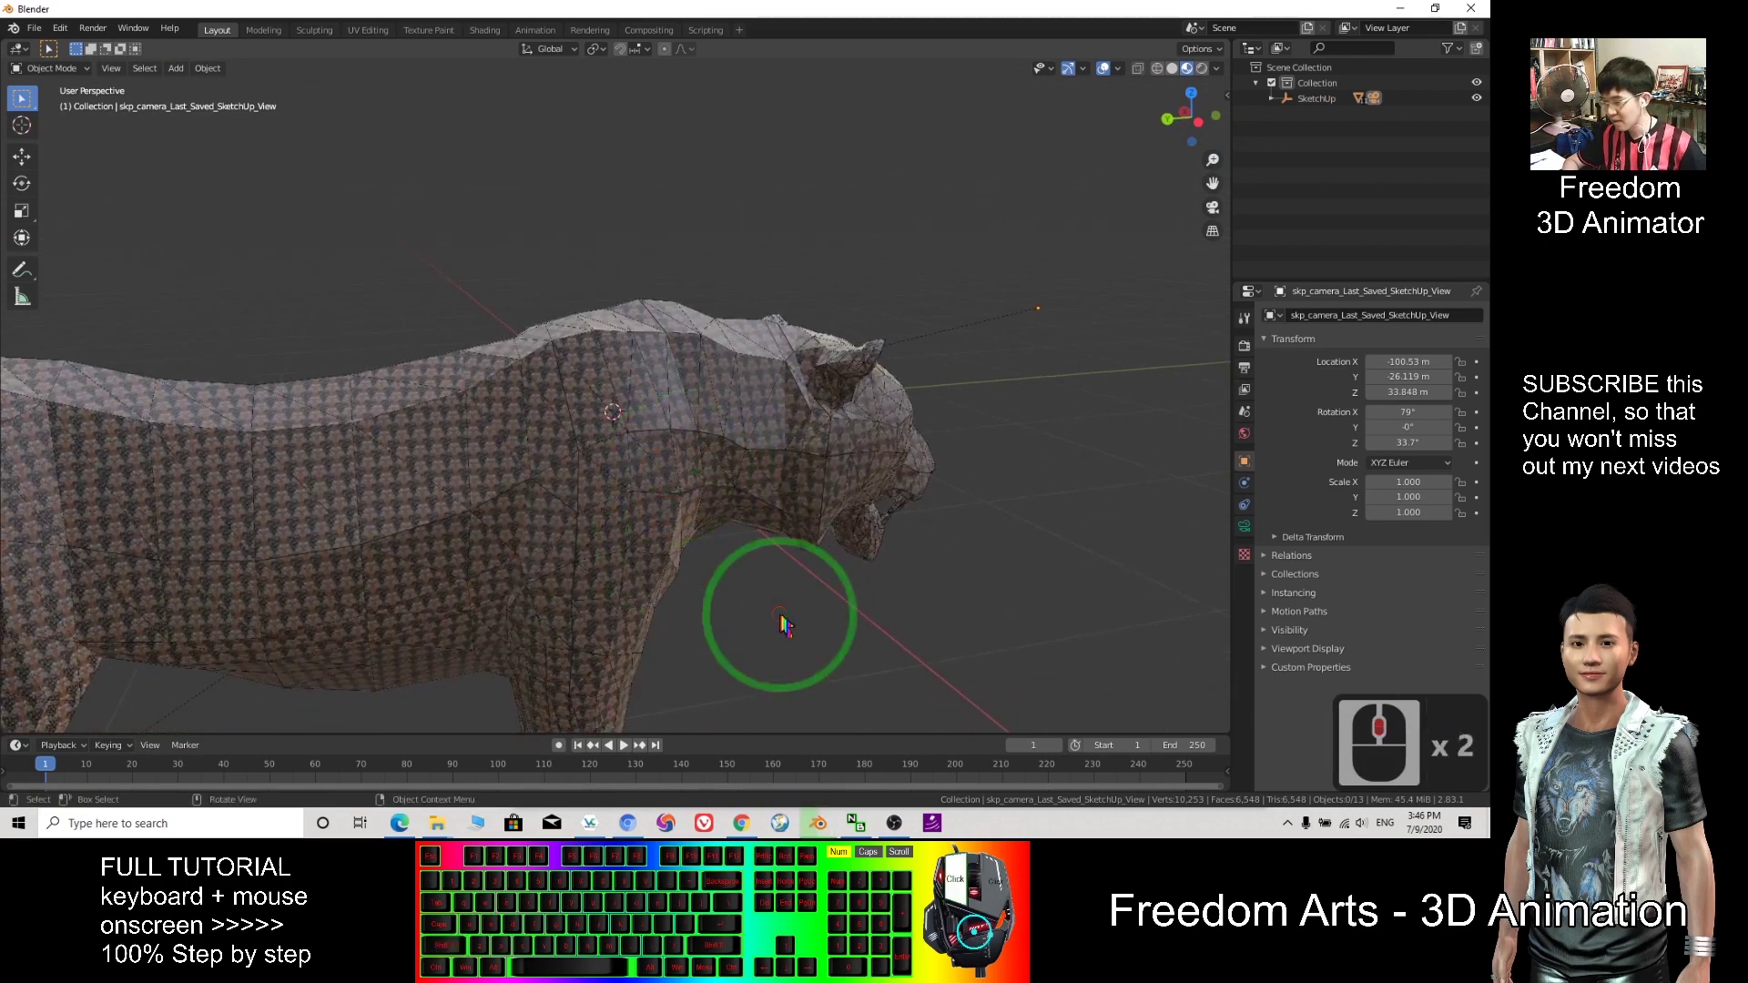
{"action": "middle_click_drag", "start_coordinate": [909, 558], "coordinate": [712, 551]}
{"action": "mouse_move", "coordinate": [1093, 11]}
{"action": "left_mouse_down"}
{"action": "mouse_move", "coordinate": [1102, 137]}
{"action": "mouse_move", "coordinate": [1075, 100]}
{"action": "mouse_move", "coordinate": [1090, 11]}
{"action": "left_mouse_up"}
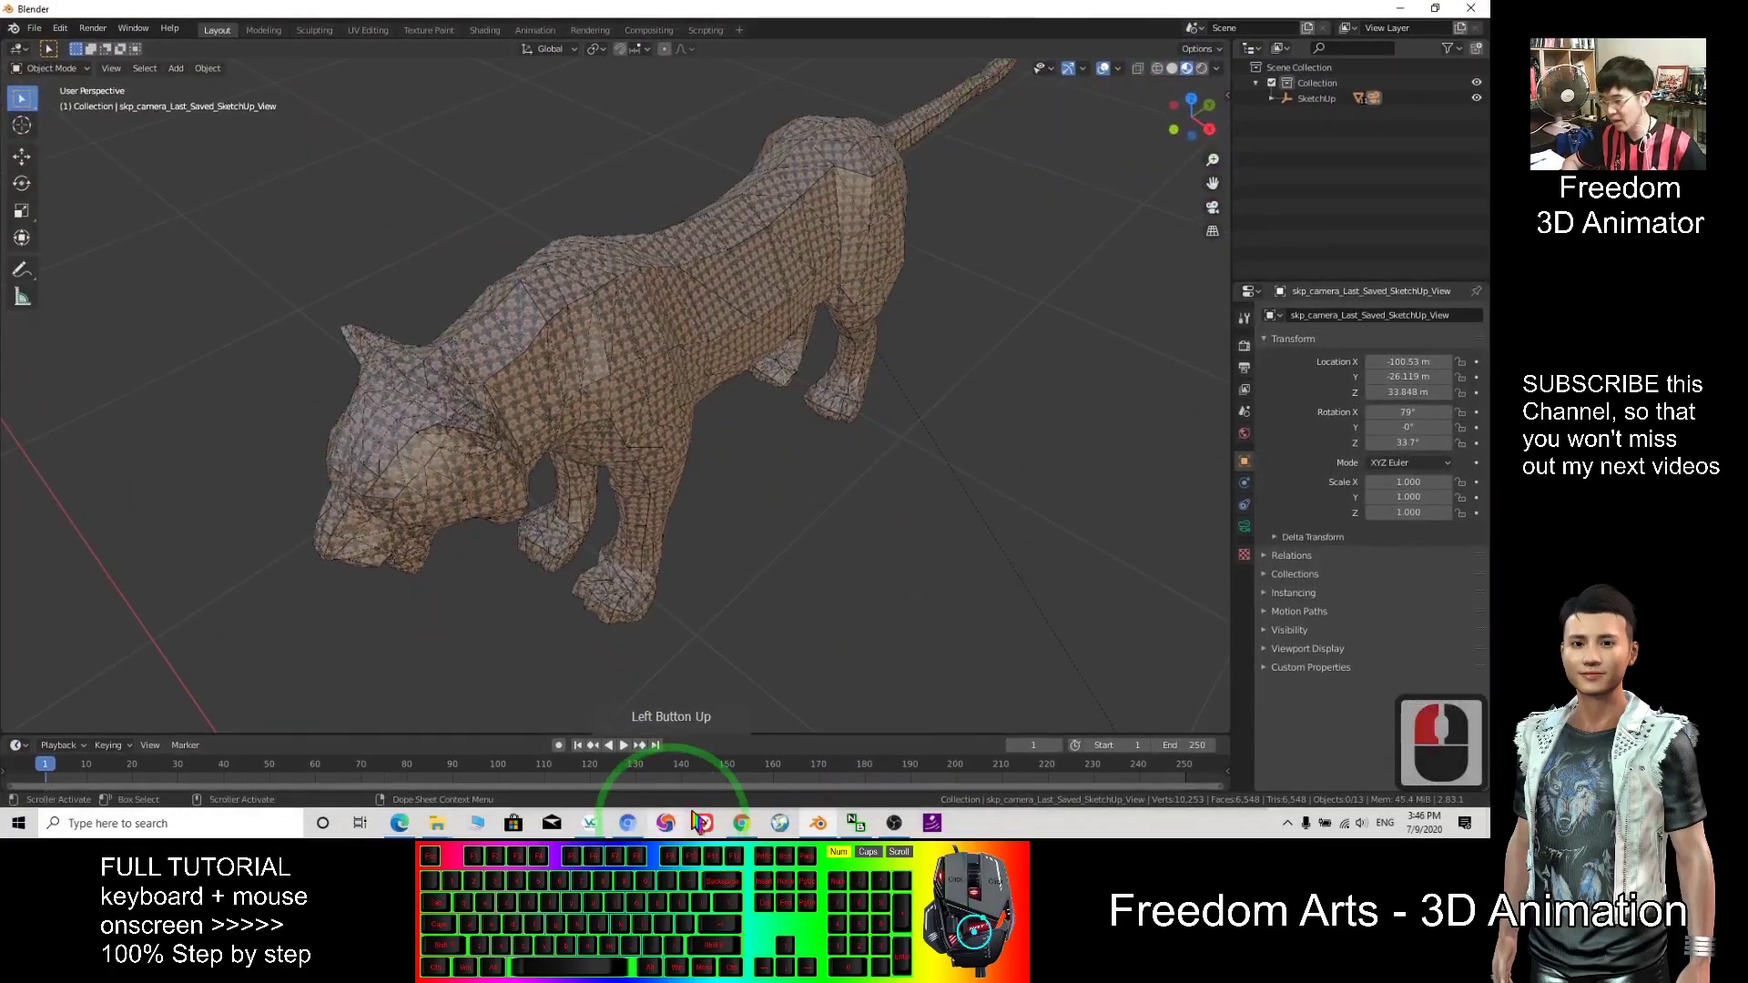
Minimize Blender to return to the Tiger model page in 3D Warehouse
{"action": "left_click", "coordinate": [740, 824]}
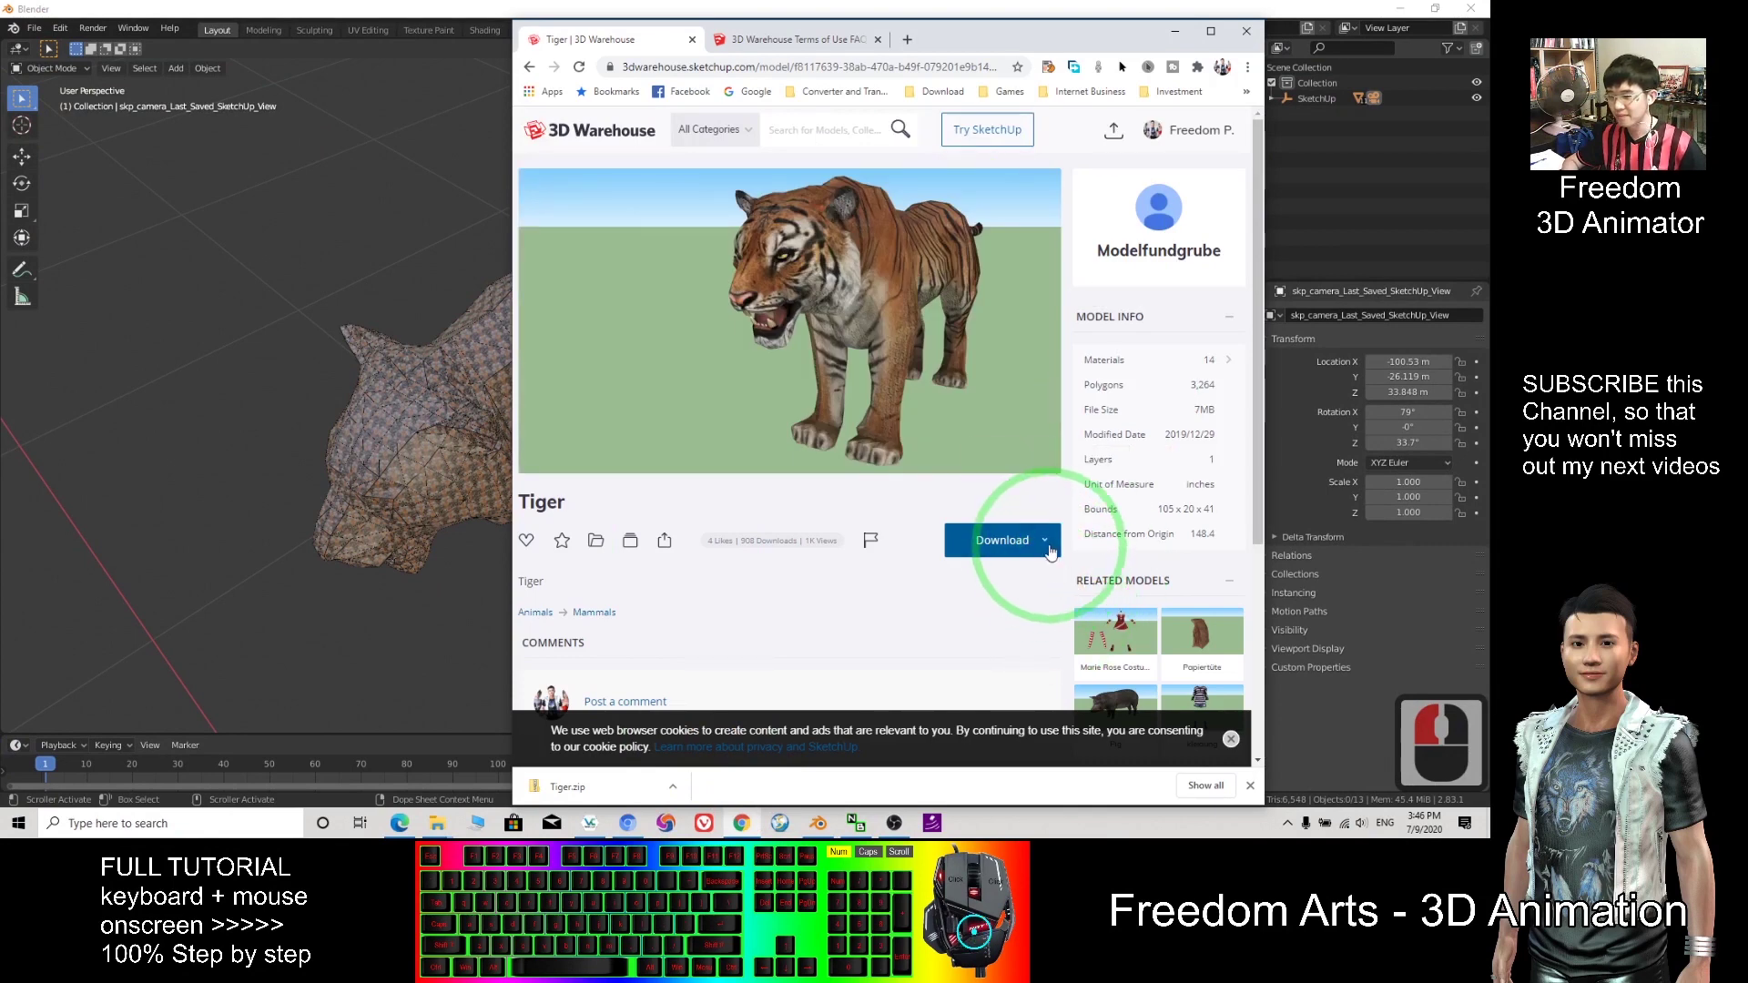
{"action": "left_click", "coordinate": [1356, 11]}
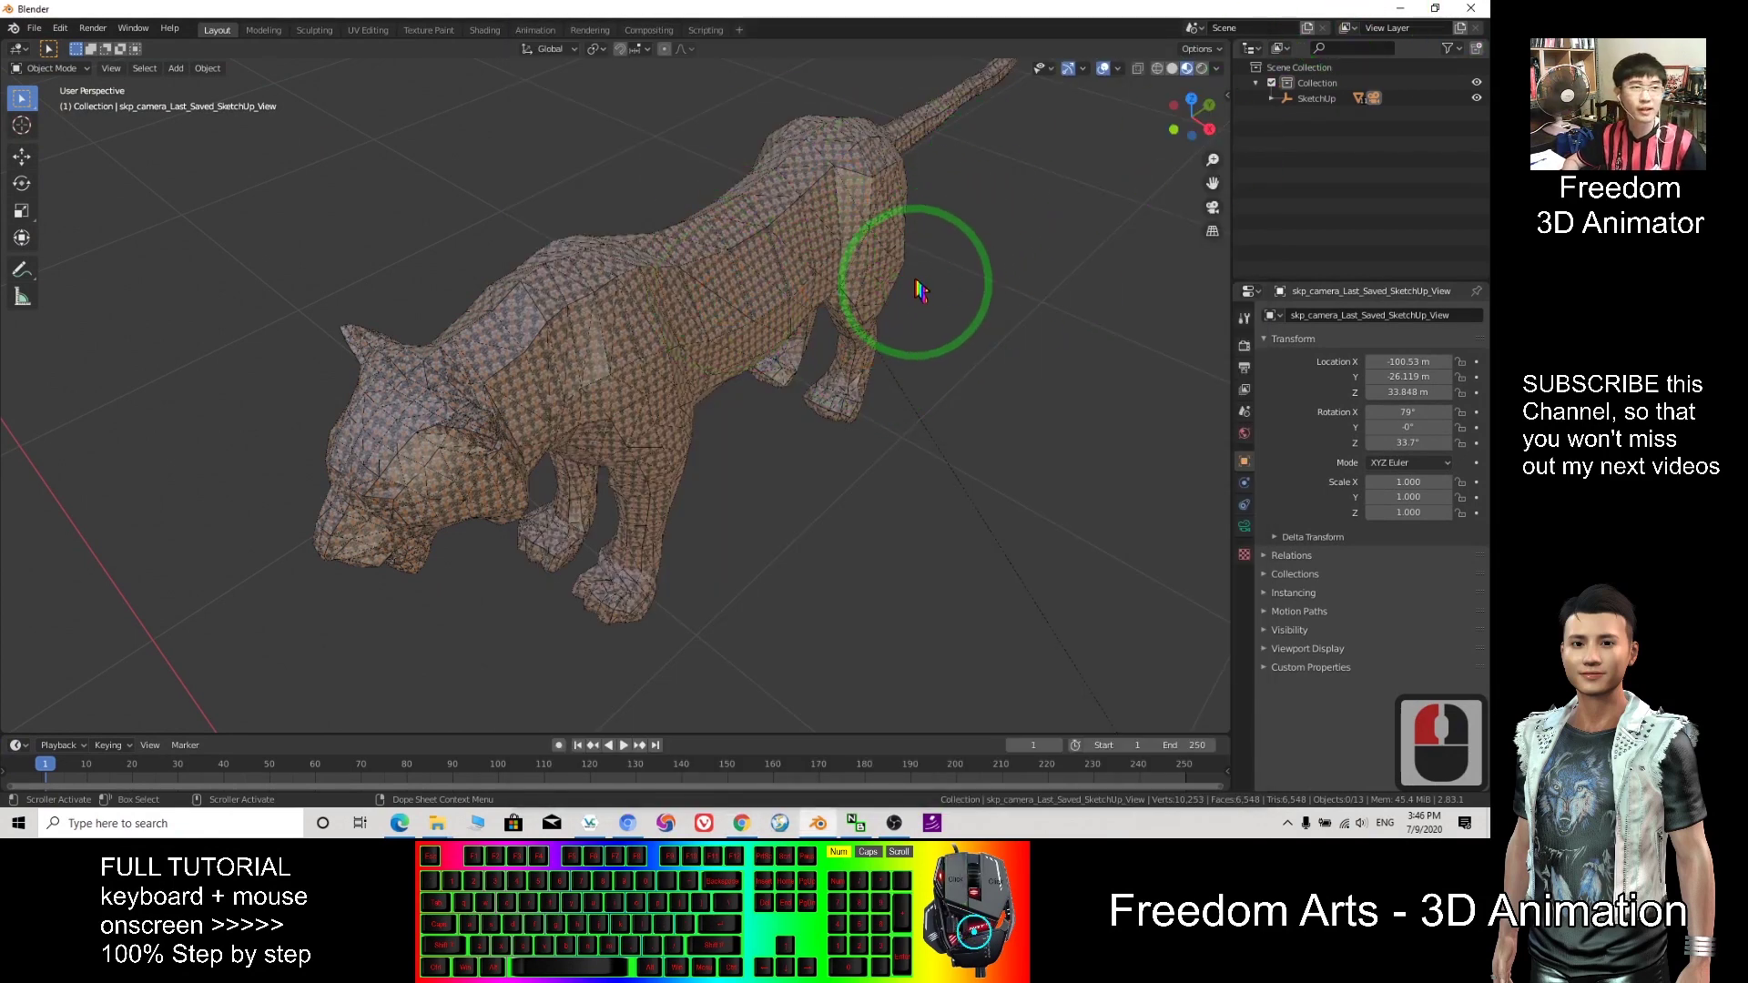
{"action": "left_click", "coordinate": [1402, 9]}
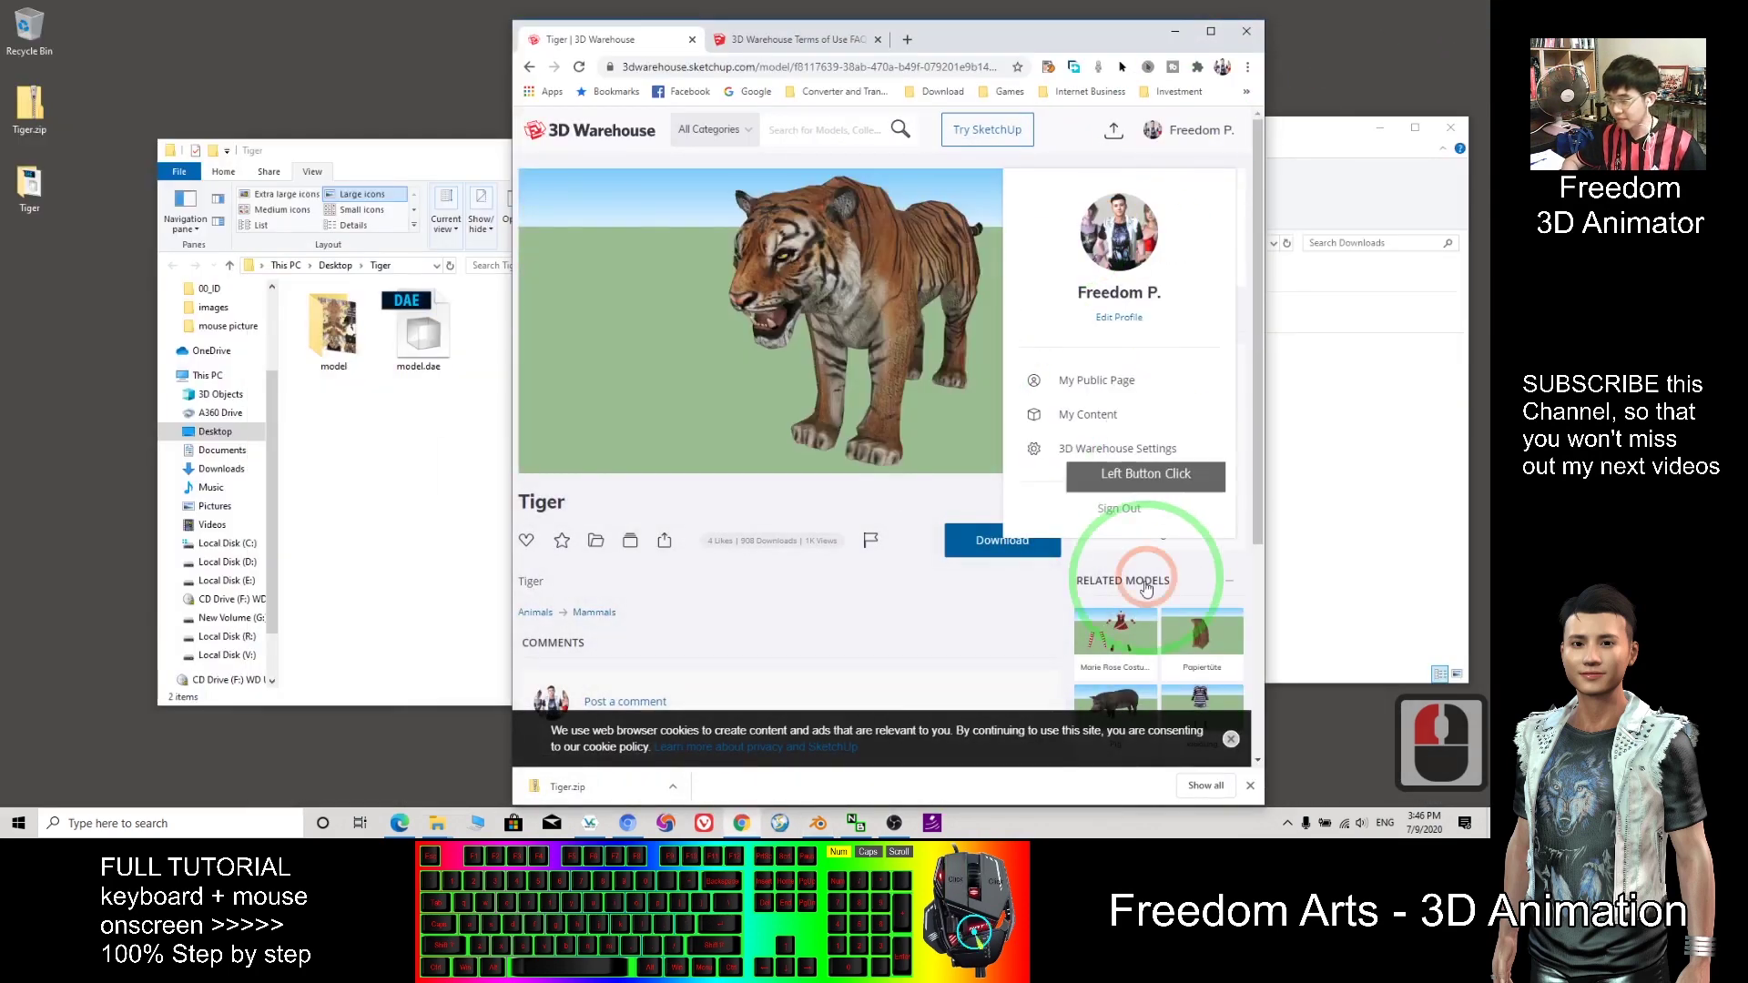
{"action": "left_click", "coordinate": [1045, 545]}
Download the SketchUp 2017 Model version and show Tiger.skp in its folder
{"action": "left_click", "coordinate": [1045, 544]}
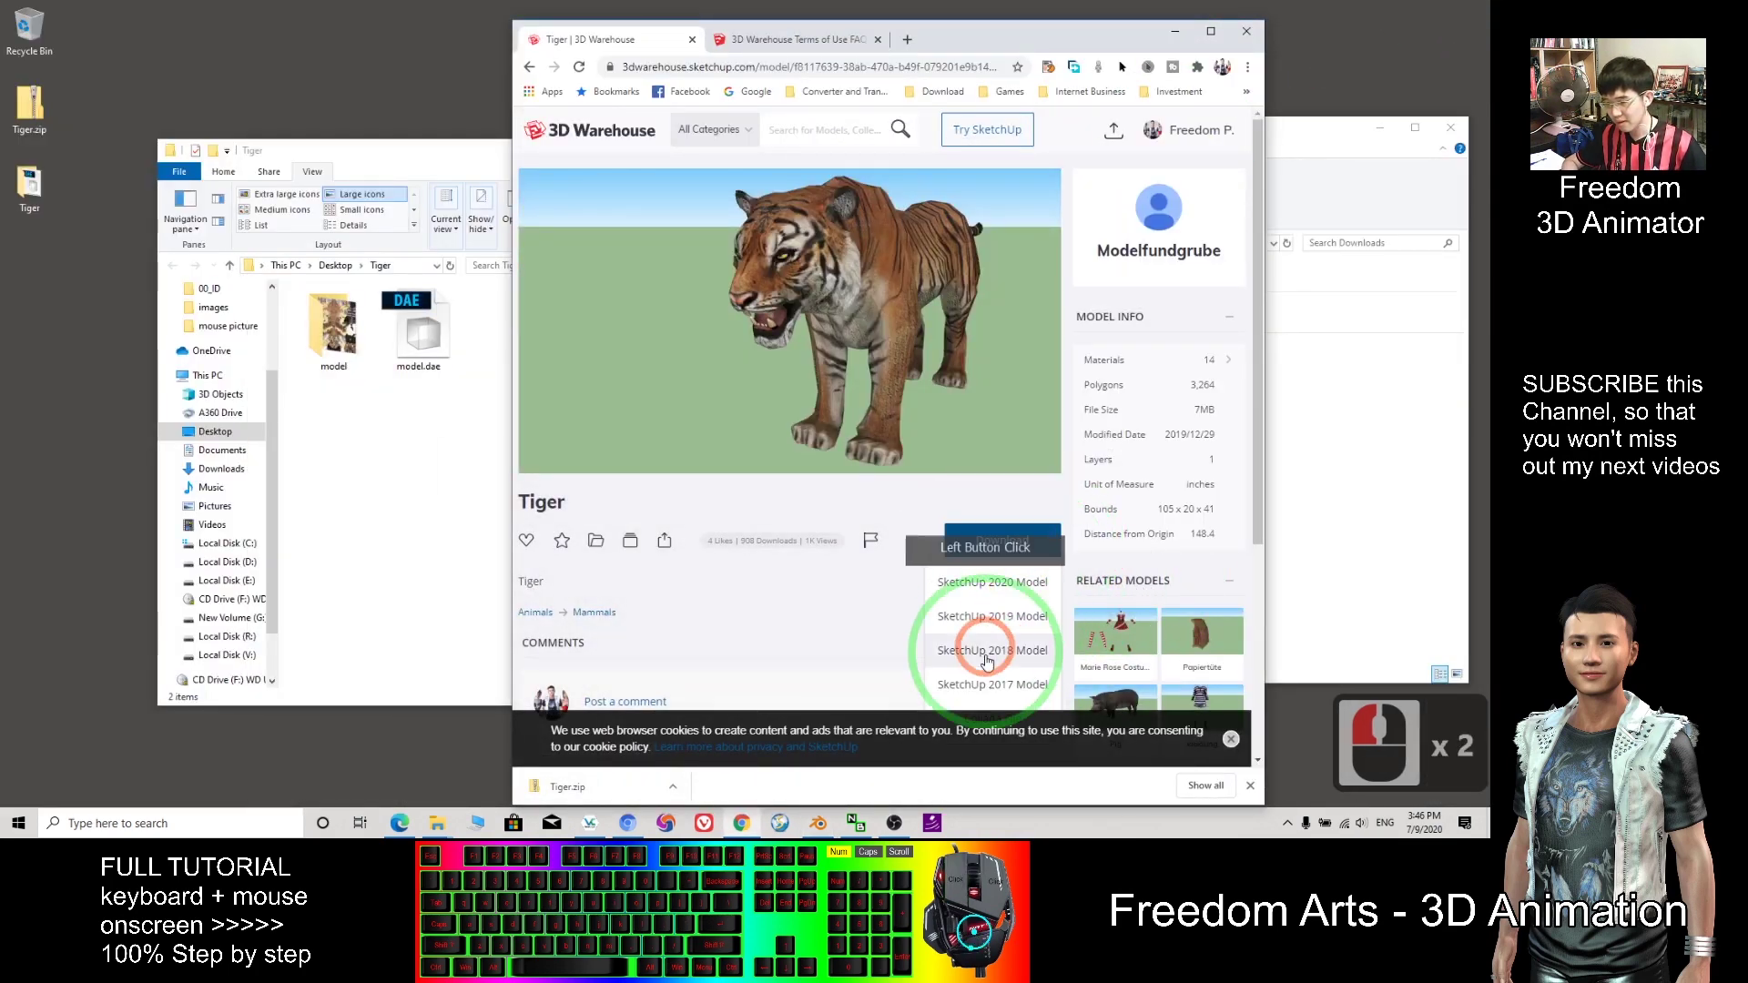
{"action": "scroll", "coordinate": [1029, 556], "scroll_direction": "down", "scroll_amount": 2}
{"action": "left_click", "coordinate": [1045, 387]}
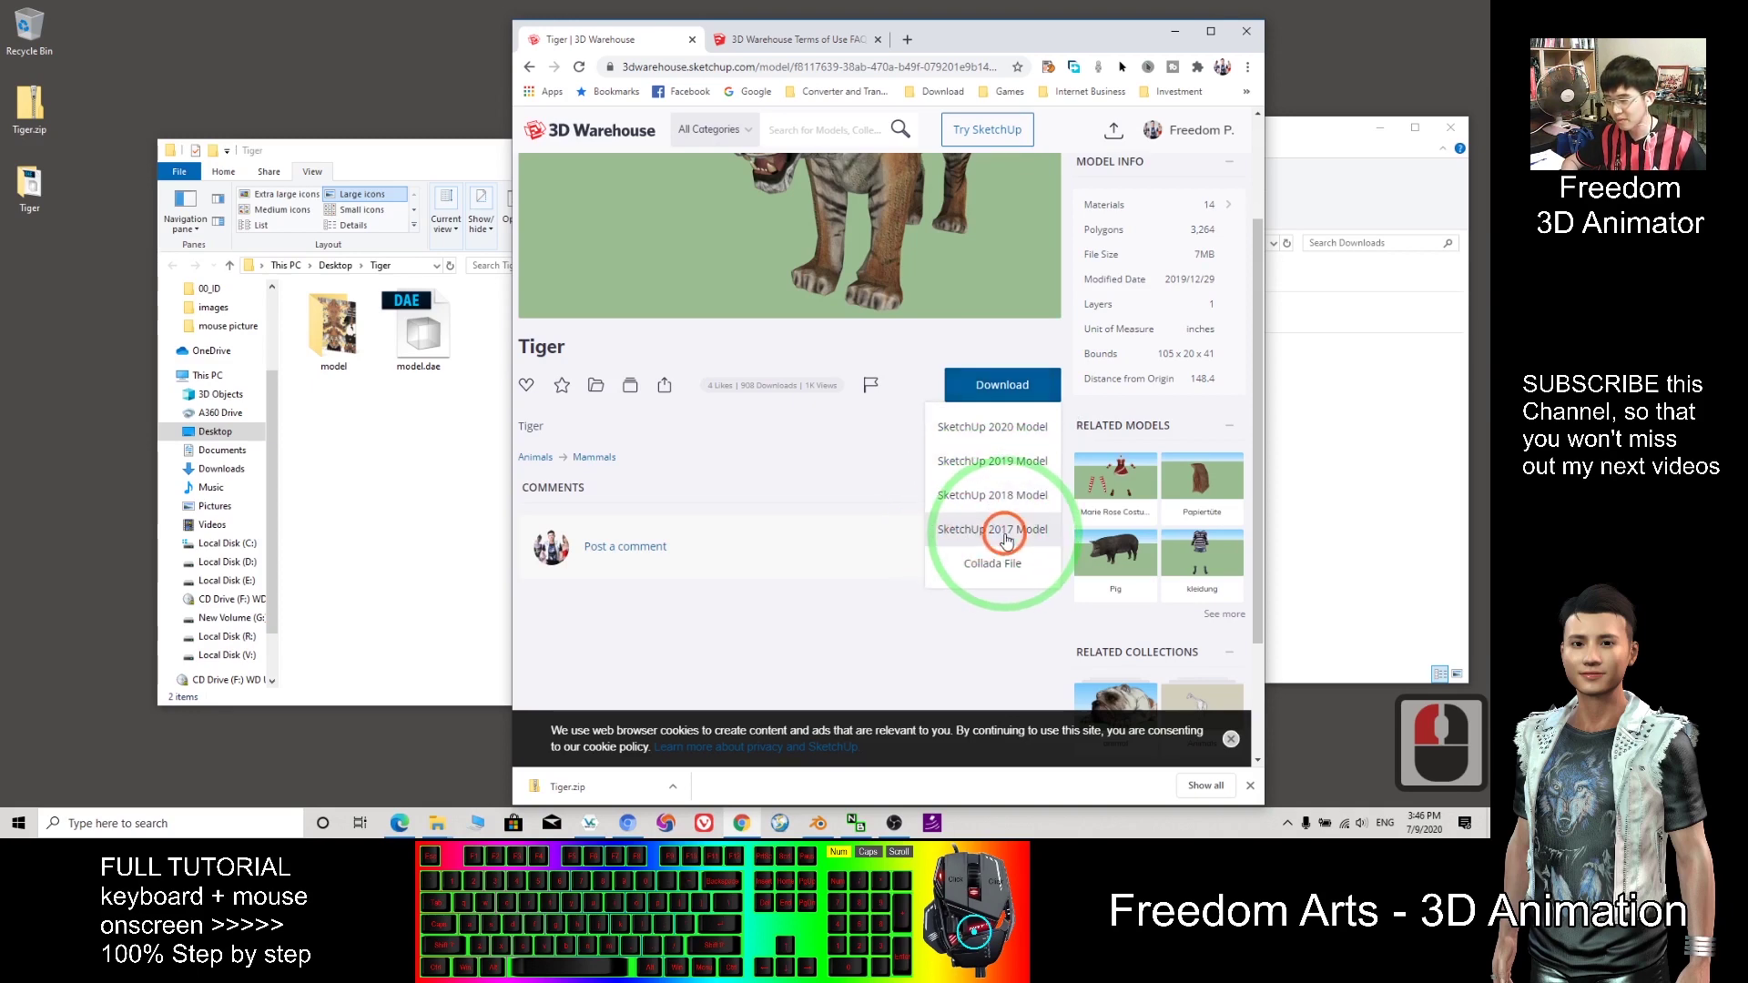
{"action": "left_click", "coordinate": [1006, 539]}
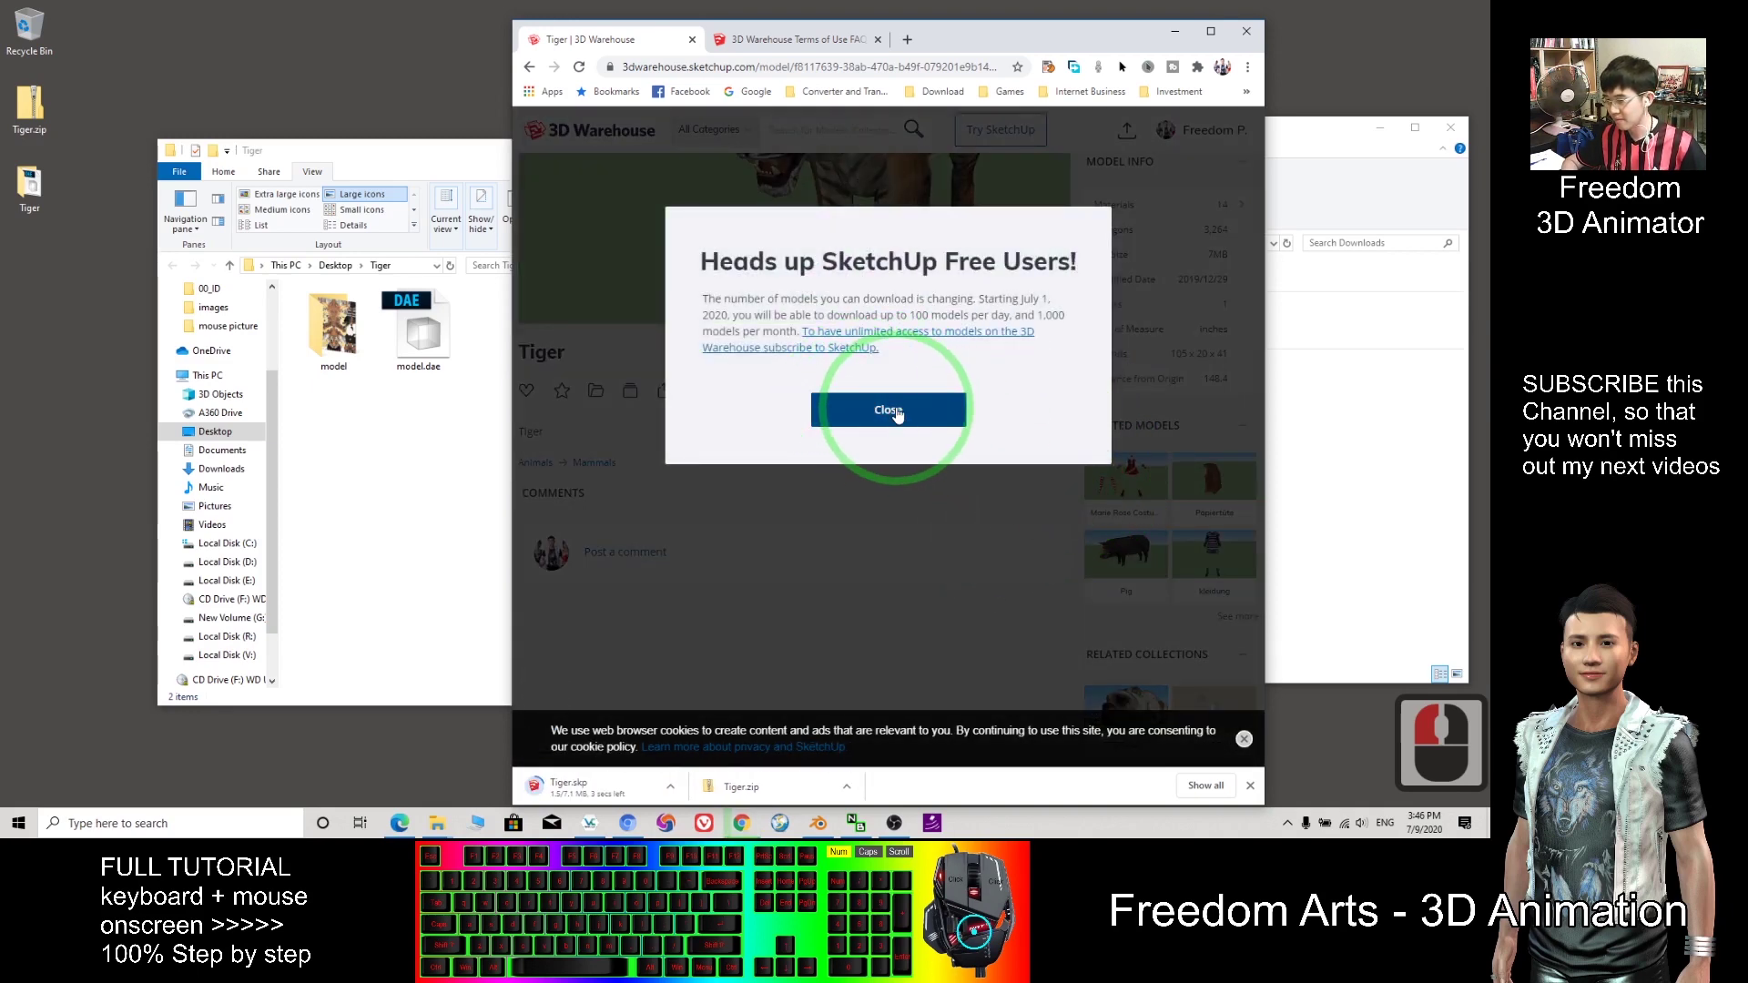
{"action": "left_click", "coordinate": [897, 413]}
{"action": "left_click", "coordinate": [660, 791]}
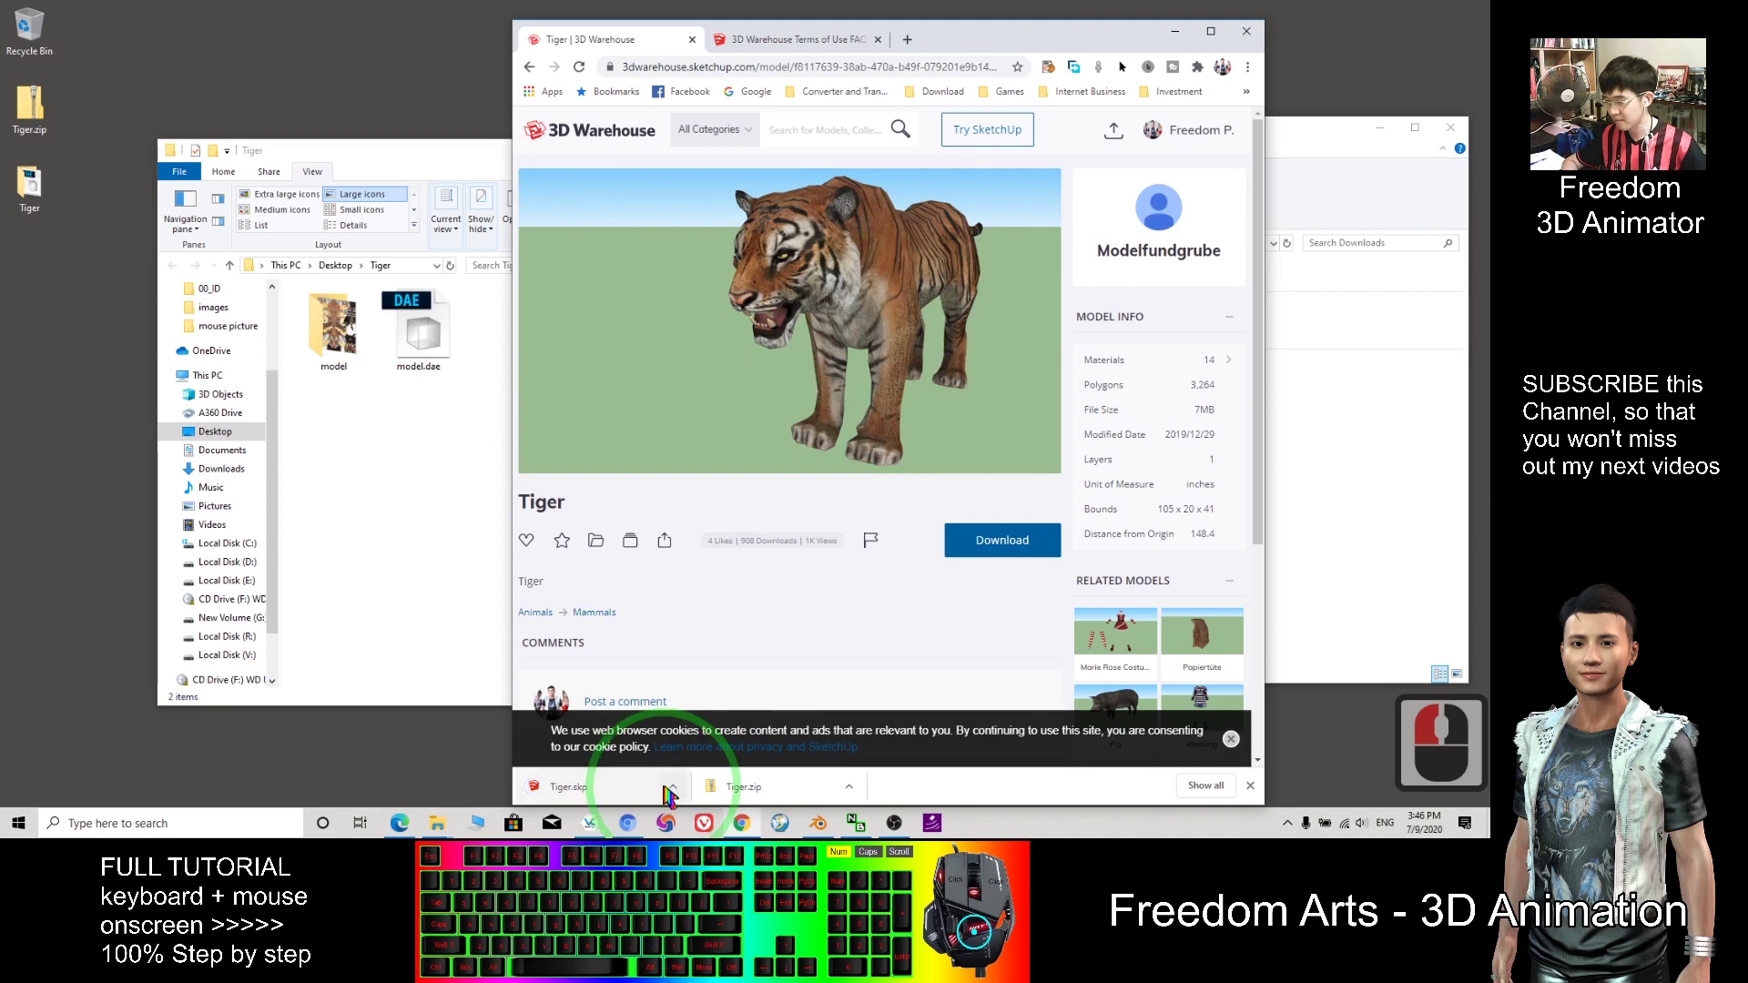
{"action": "left_click", "coordinate": [683, 726]}
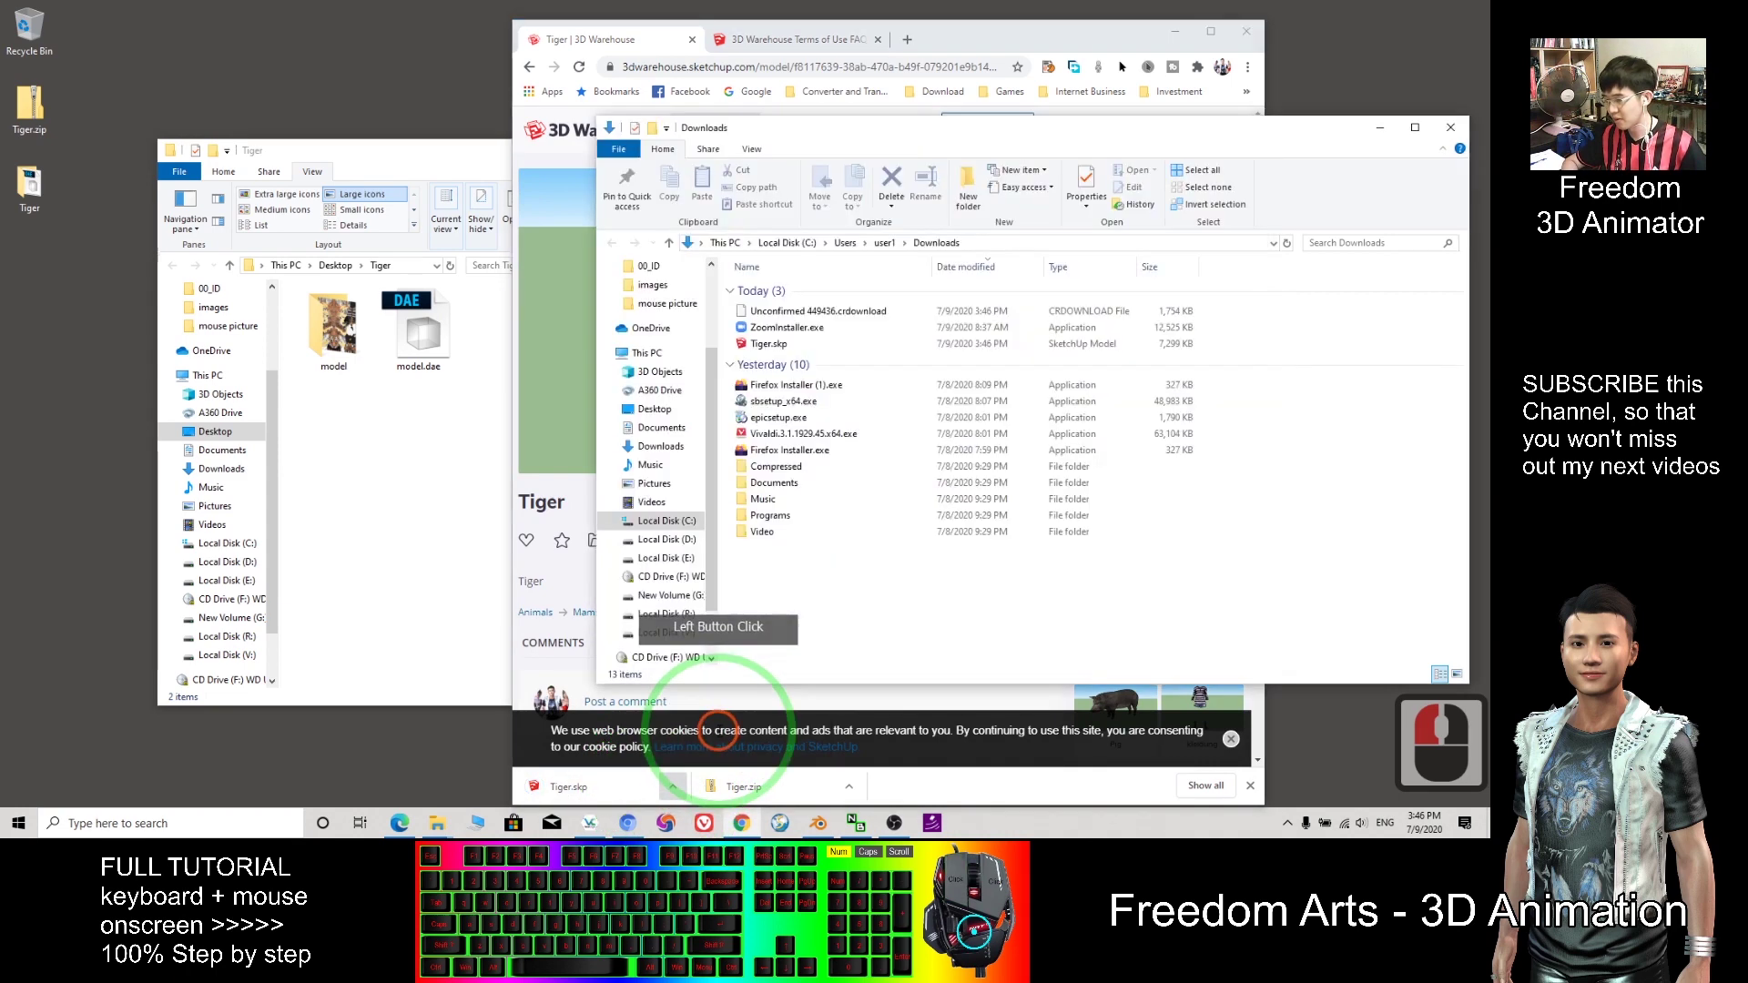
Drag Tiger.skp from Downloads onto the desktop and close the Downloads window
{"action": "left_click", "coordinate": [775, 347]}
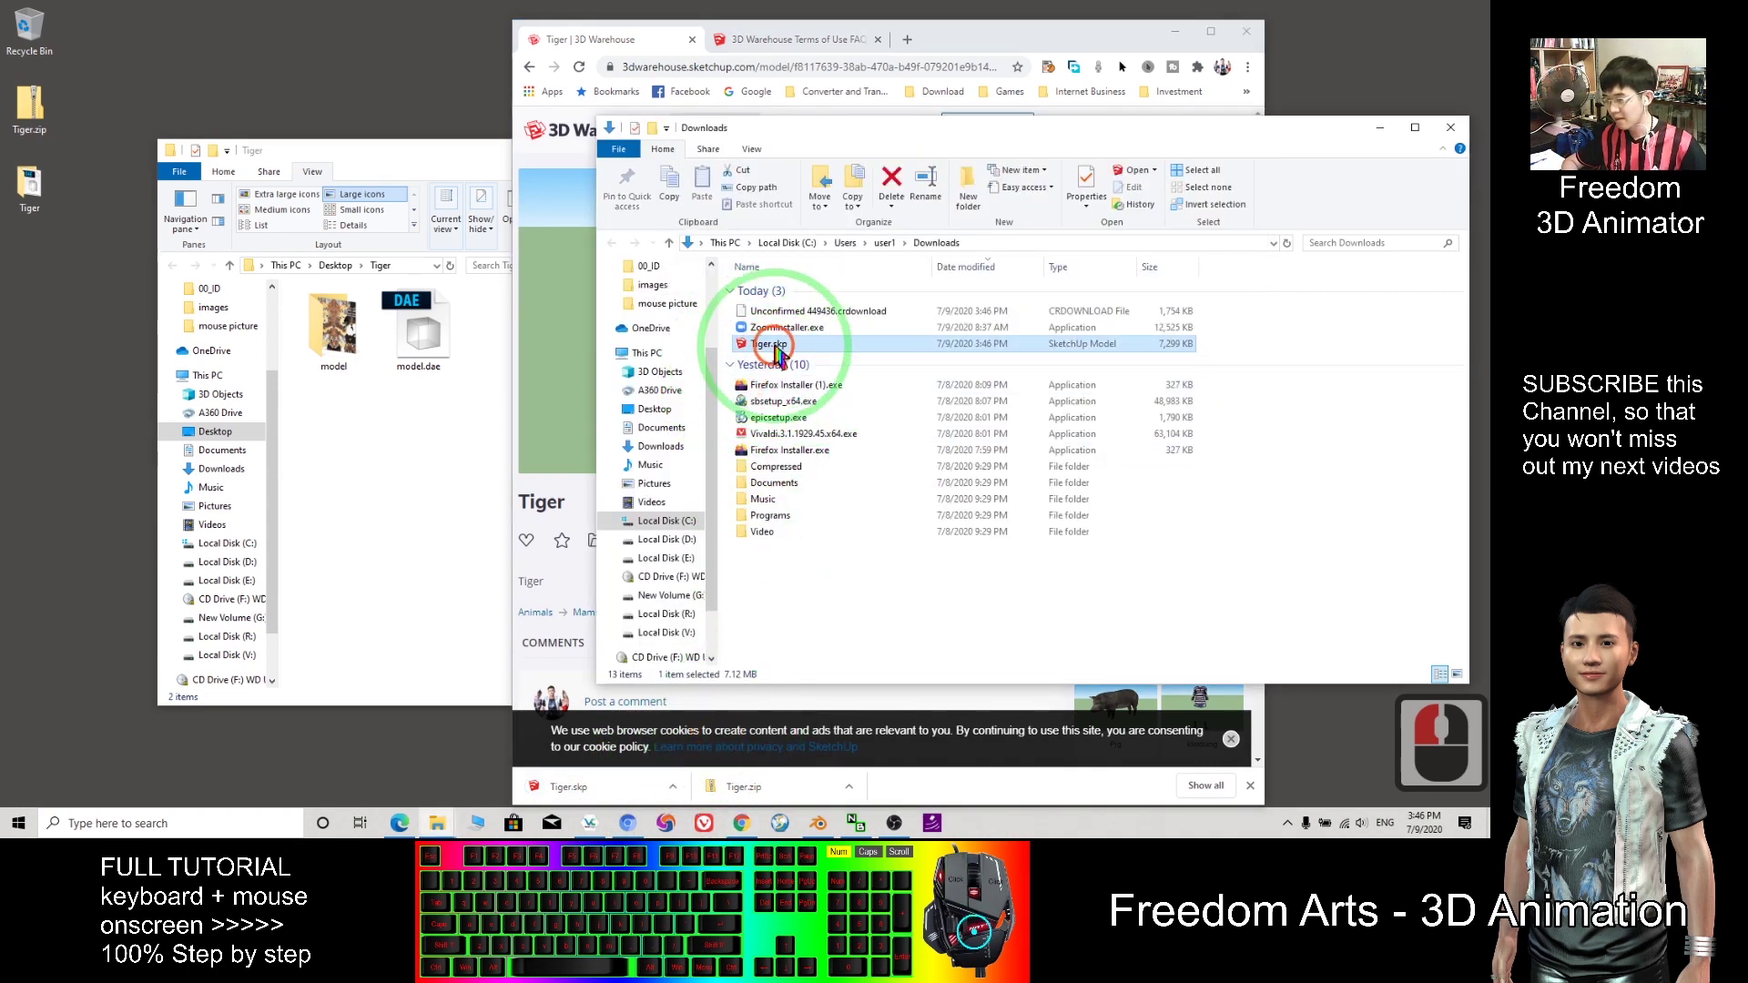
{"action": "double_click", "coordinate": [783, 351]}
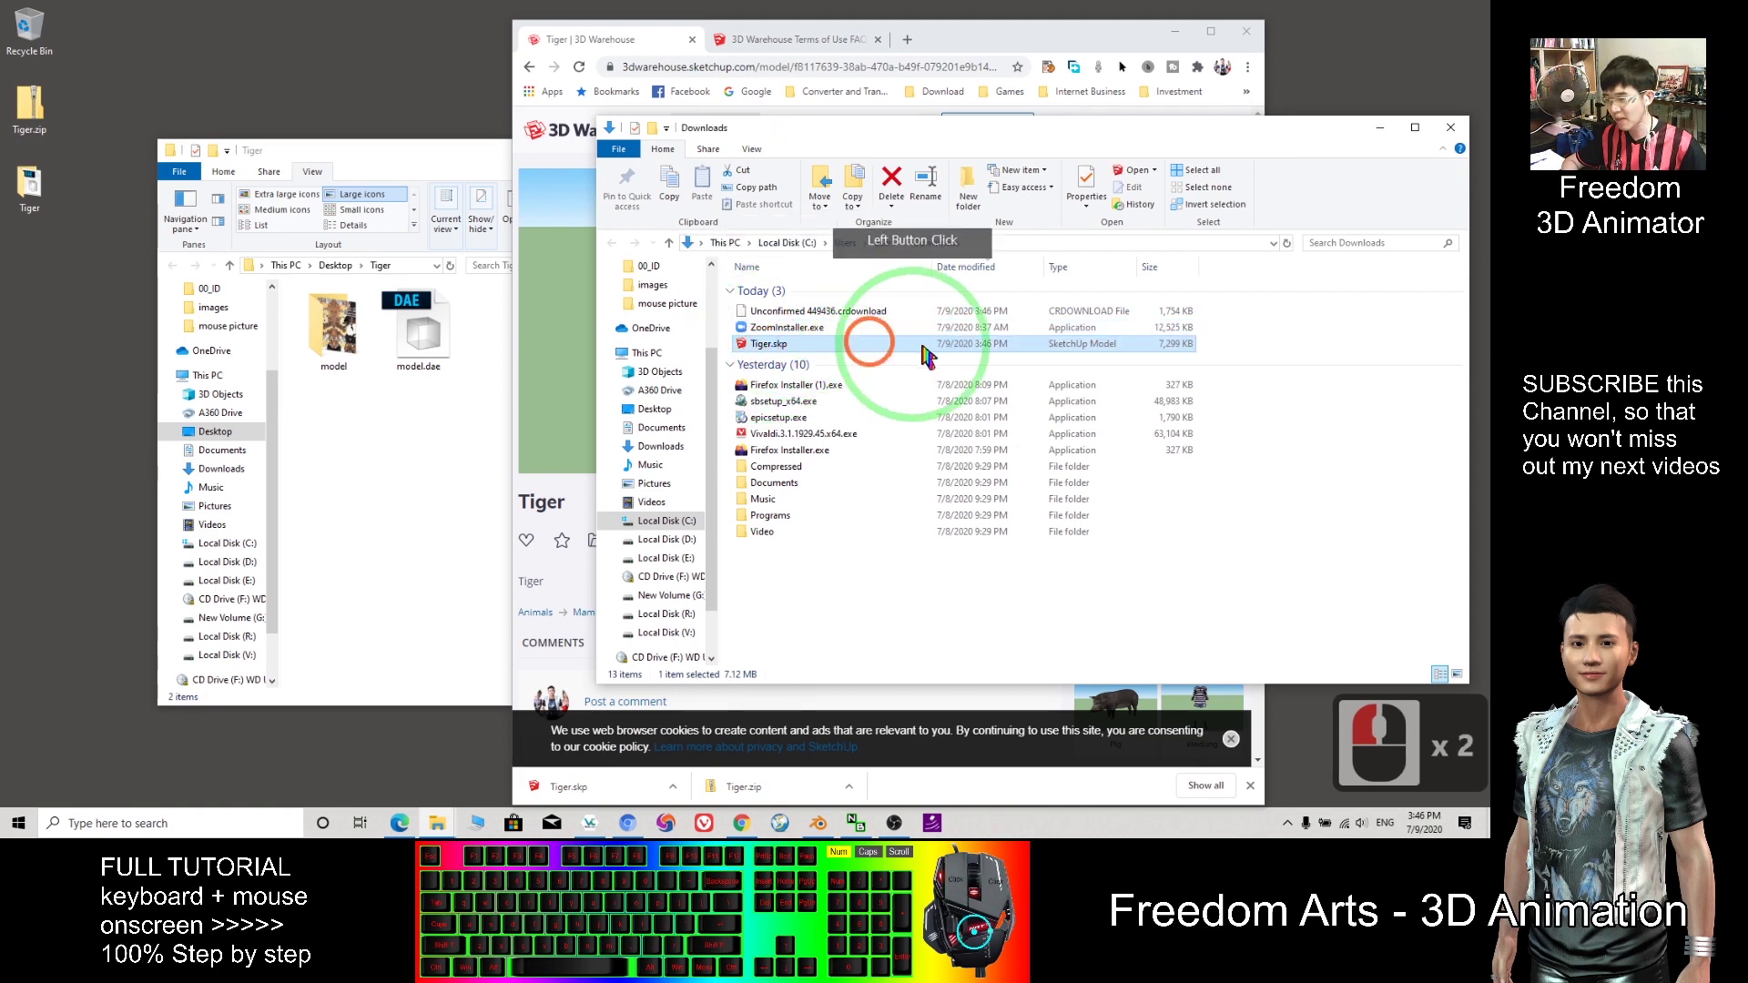
{"action": "left_click_drag", "start_coordinate": [775, 350], "coordinate": [55, 255]}
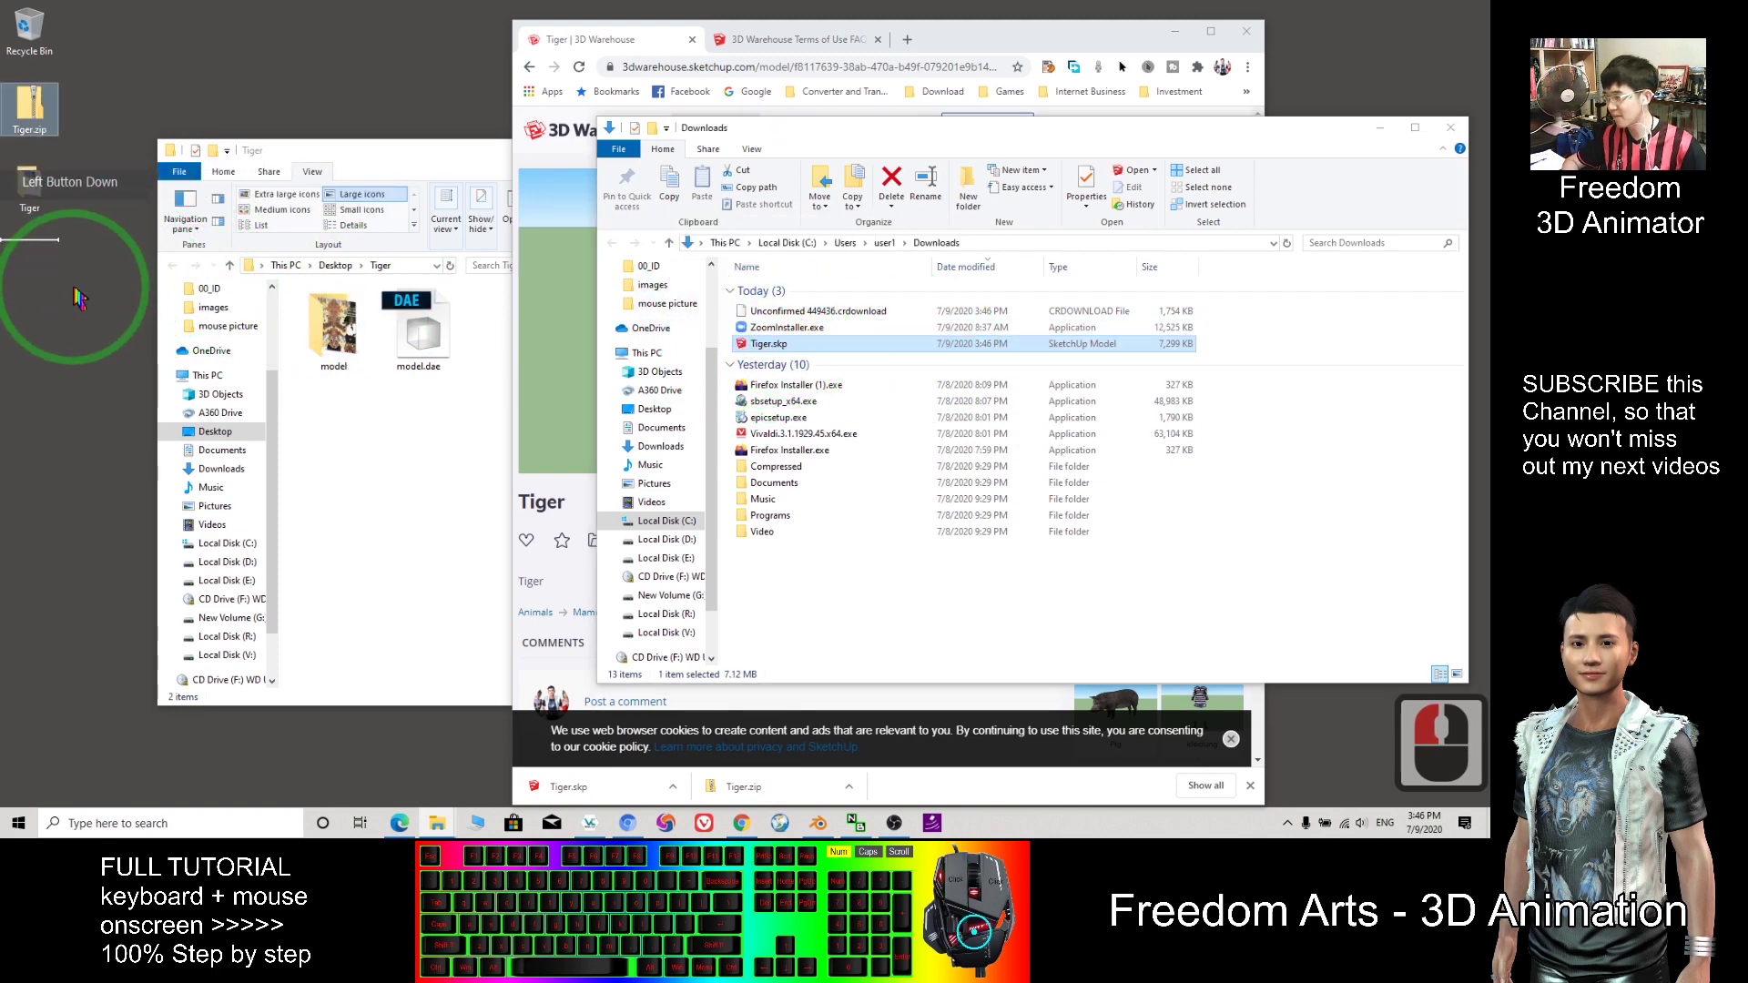
{"action": "left_click", "coordinate": [1450, 129]}
{"action": "left_click", "coordinate": [41, 273]}
Launch SketchUp 2018 via a 'sketc' search, minimize the Tiger folder, and open desktop Tiger.skp
{"action": "left_click", "coordinate": [202, 823]}
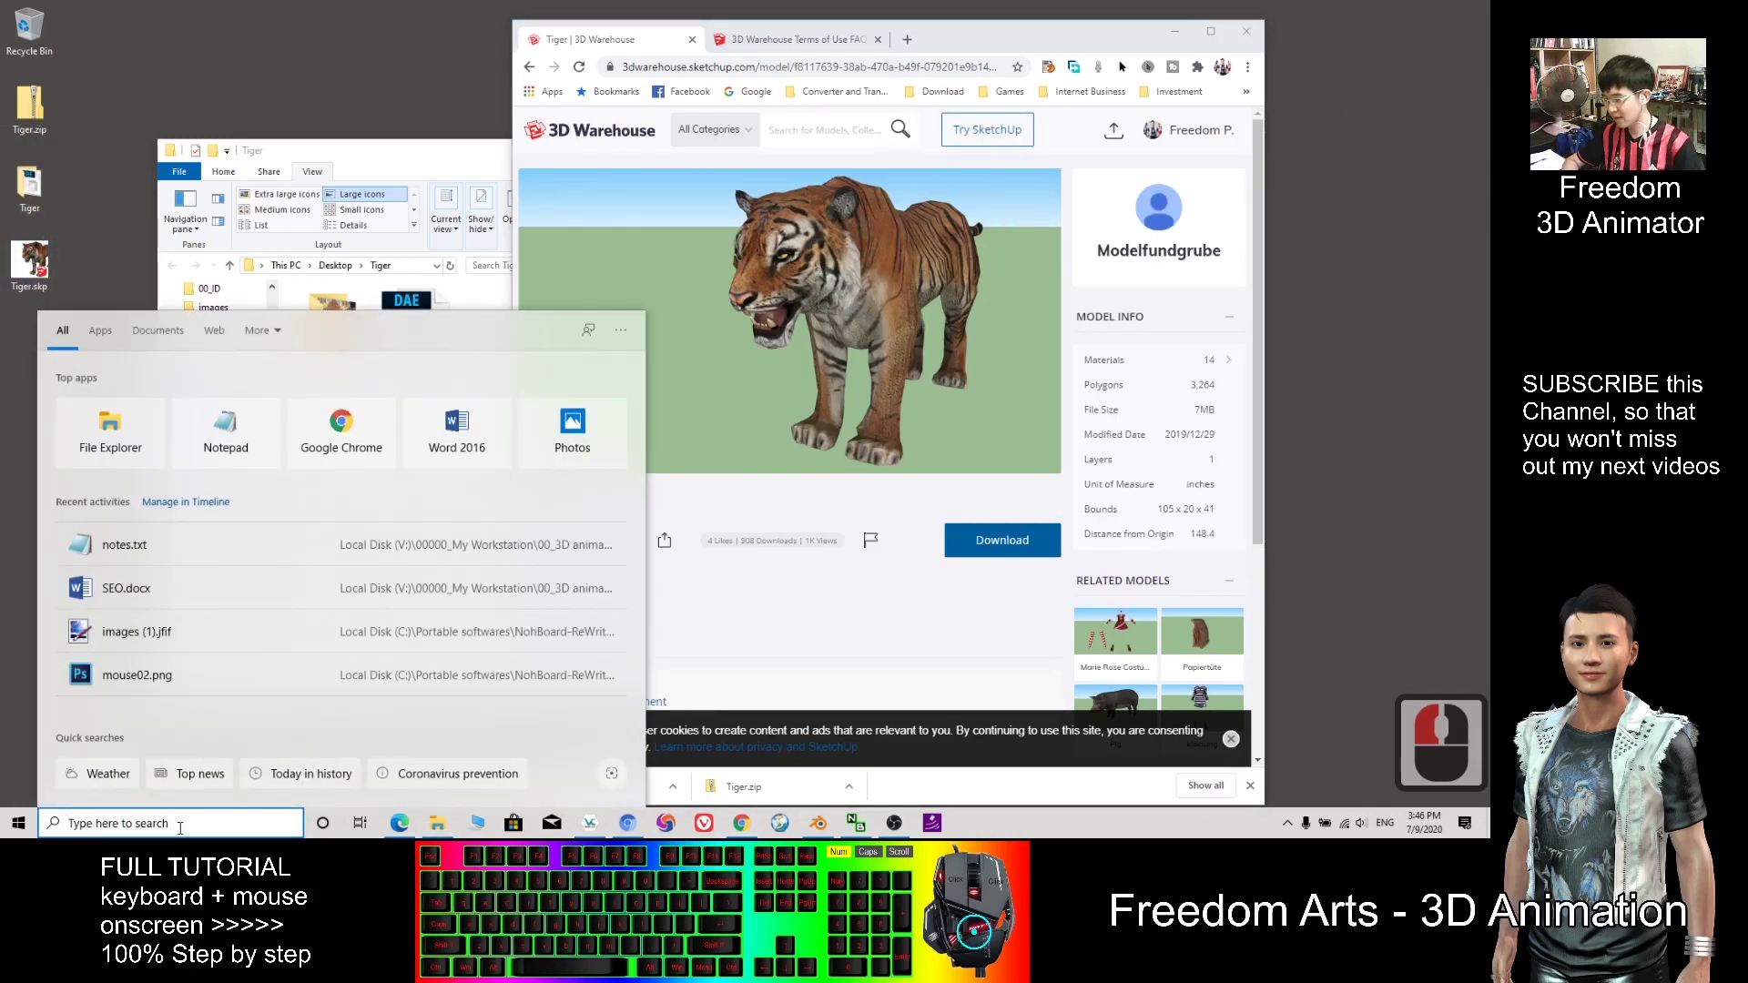
{"action": "type", "text": "sketc"}
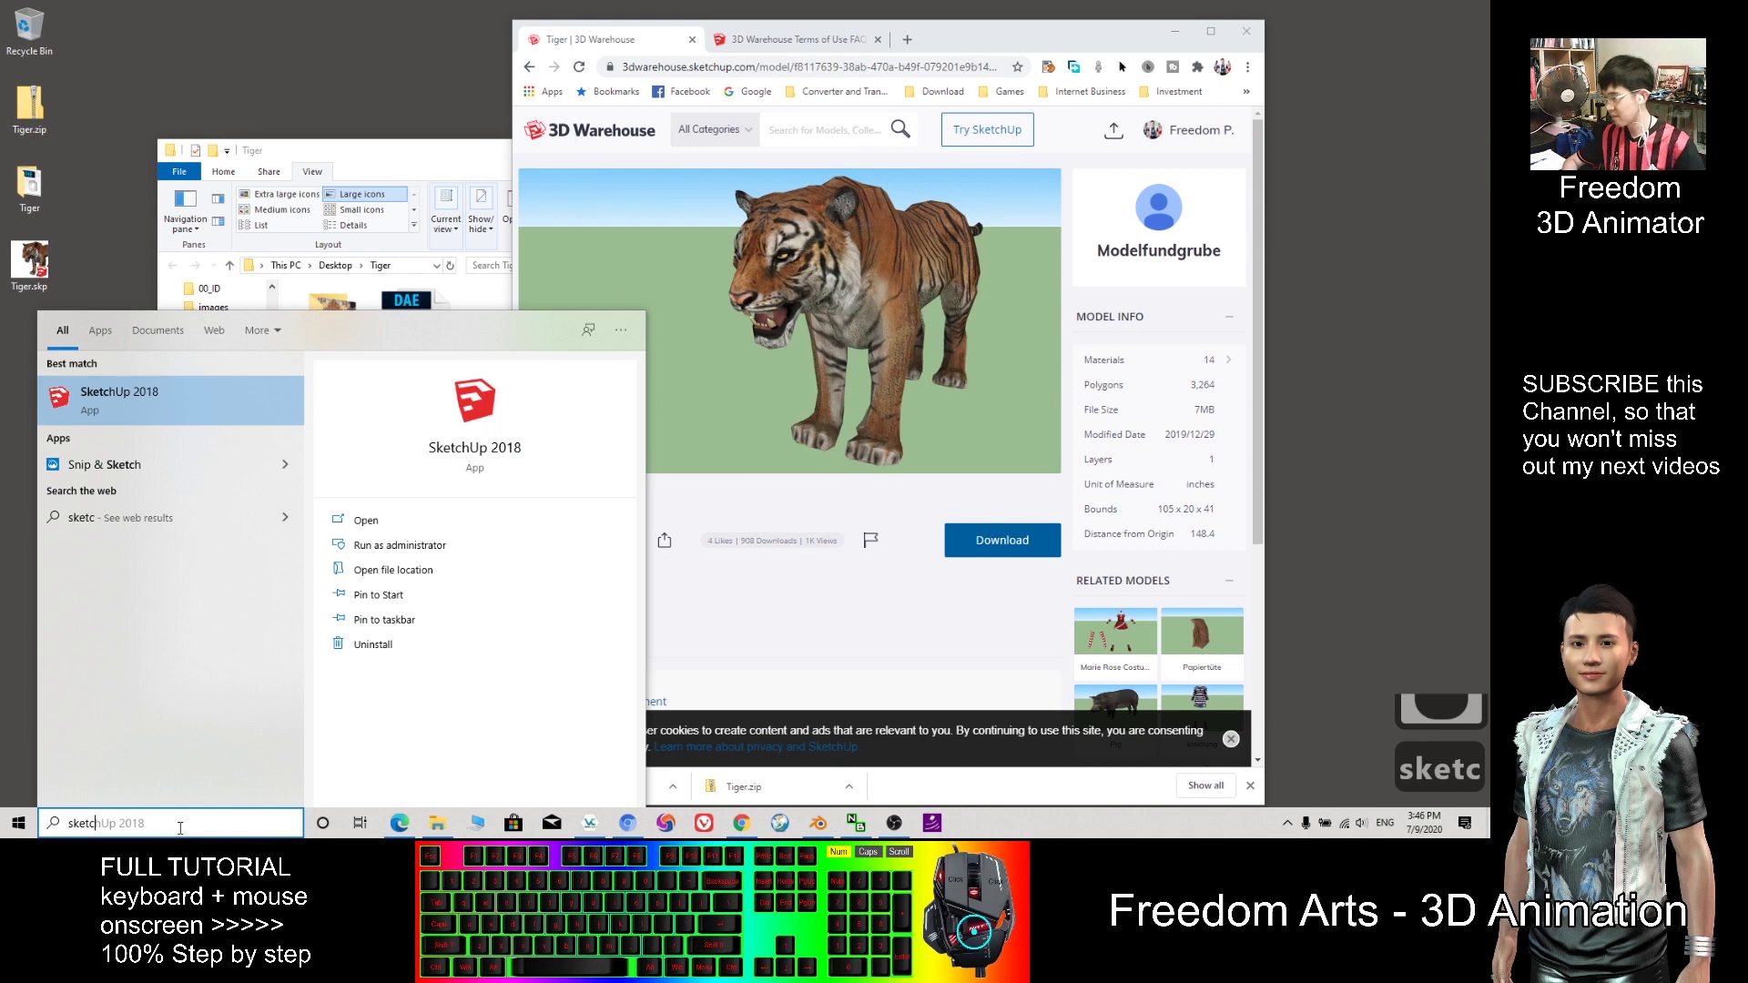
{"action": "left_click", "coordinate": [118, 396]}
{"action": "left_click", "coordinate": [446, 160]}
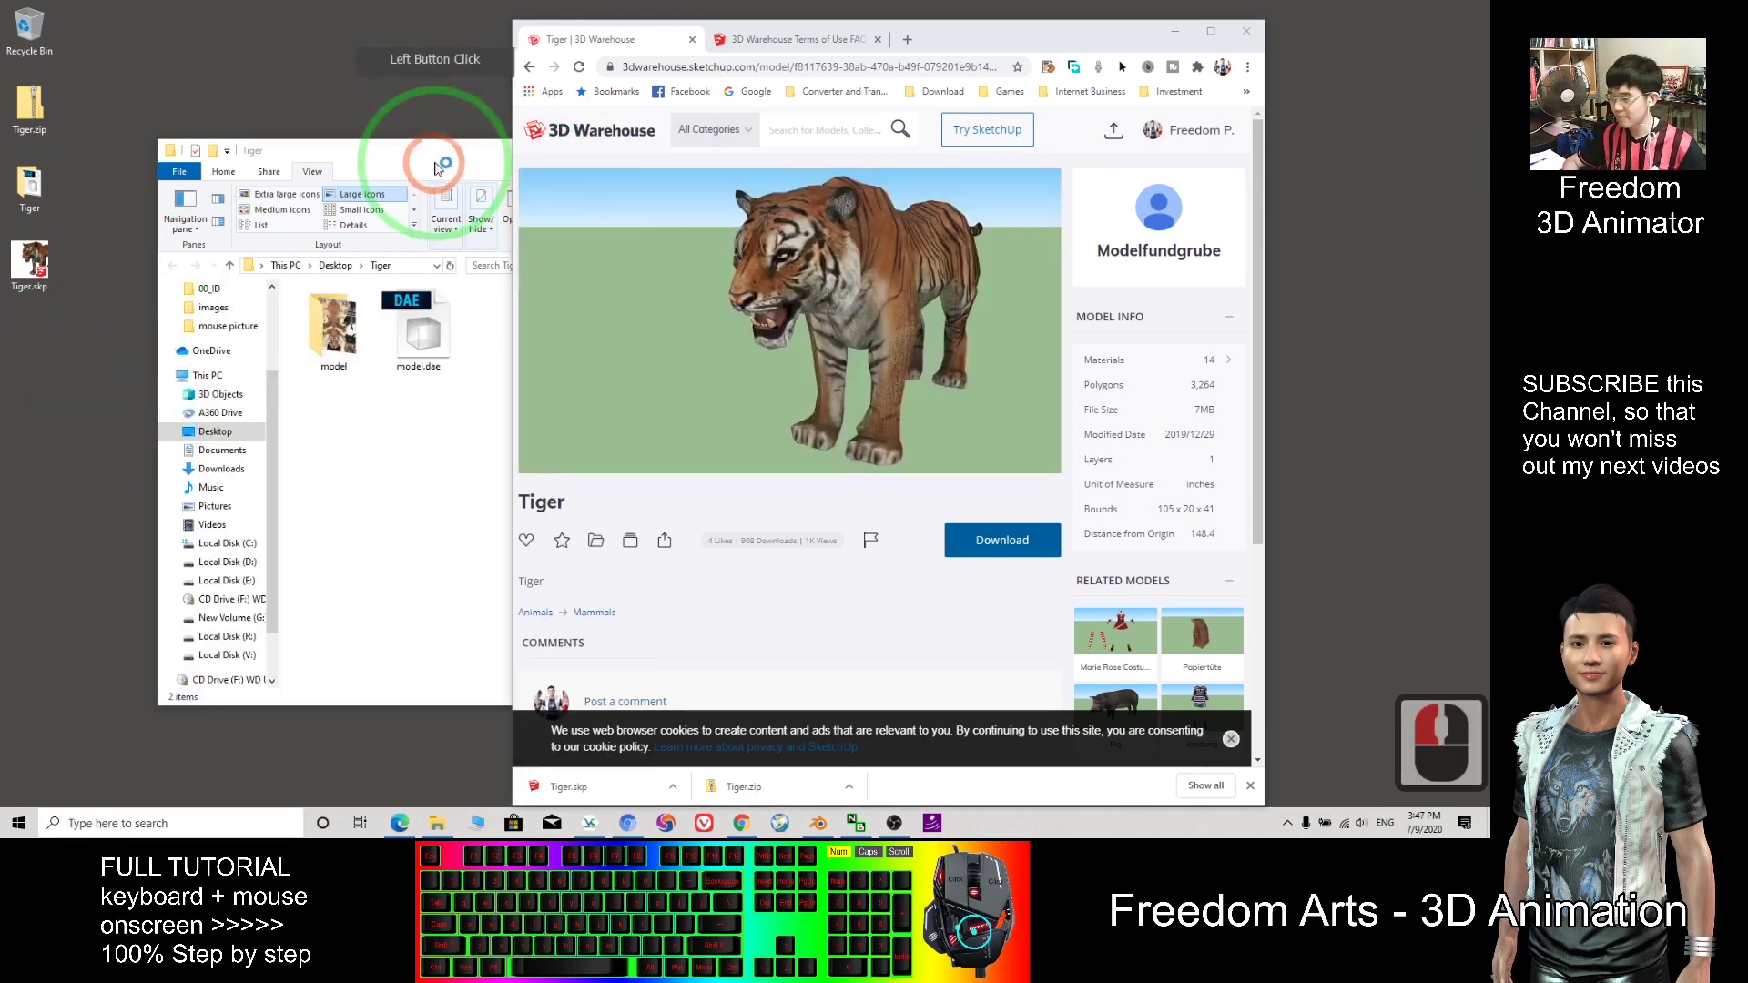
{"action": "left_click", "coordinate": [543, 149]}
{"action": "double_click", "coordinate": [11, 293]}
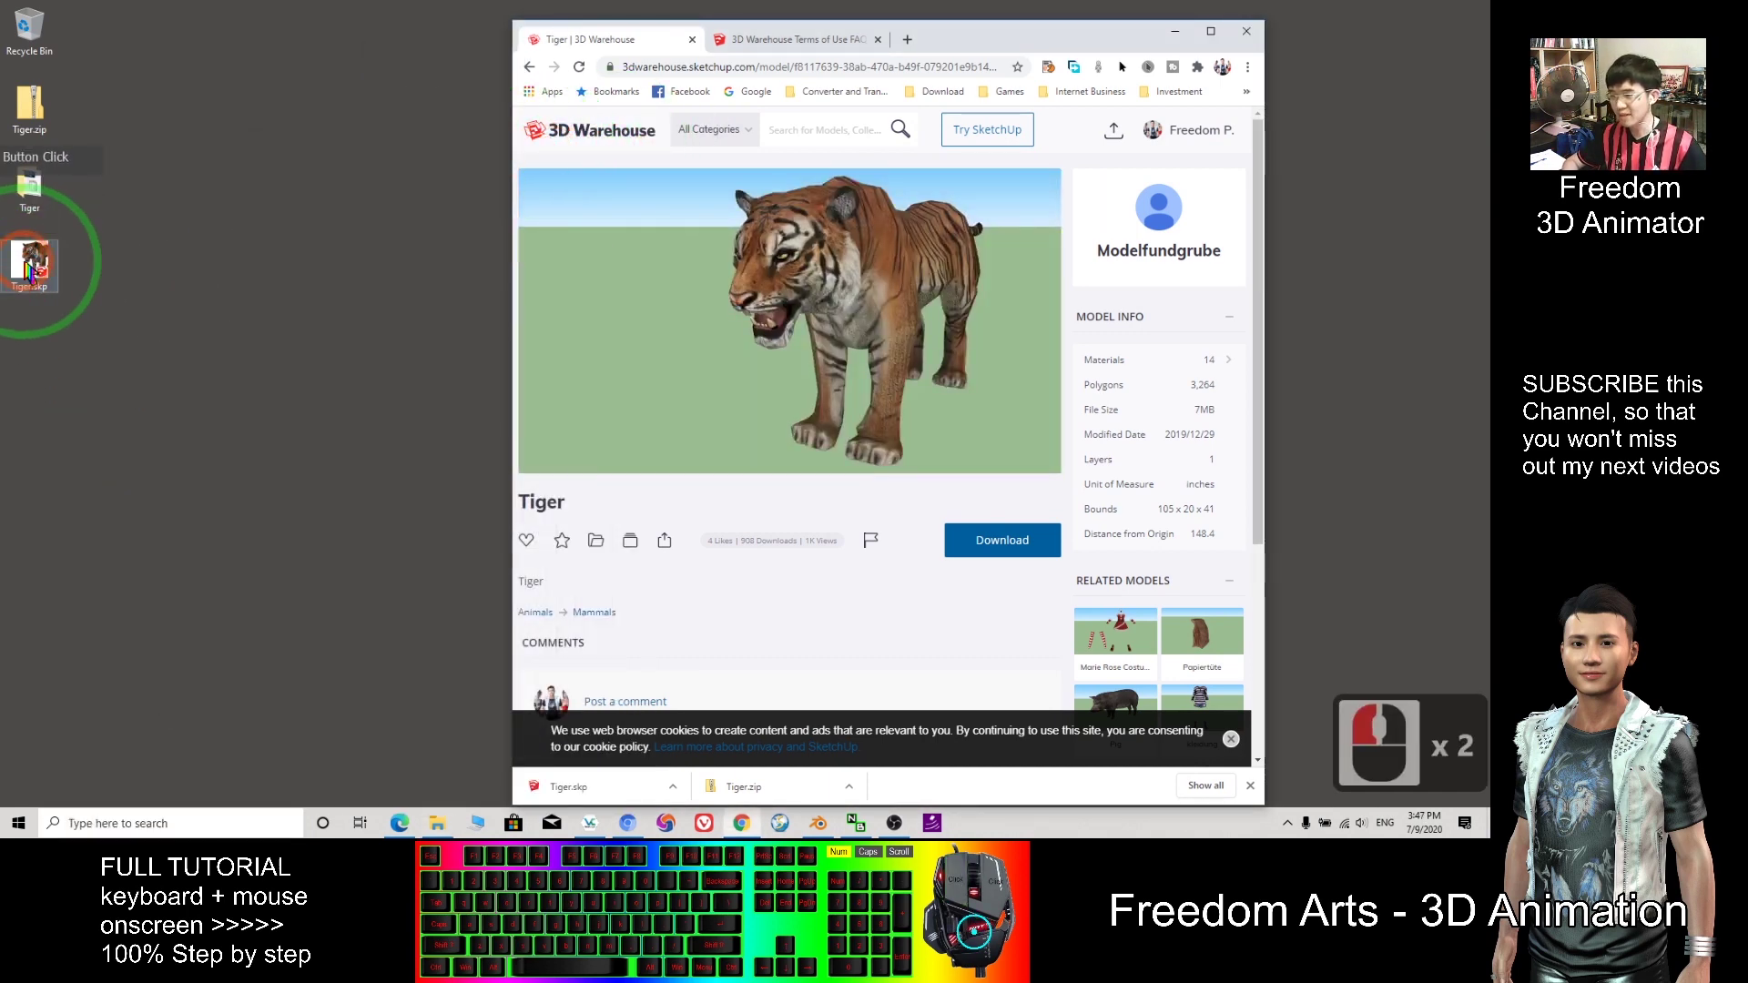